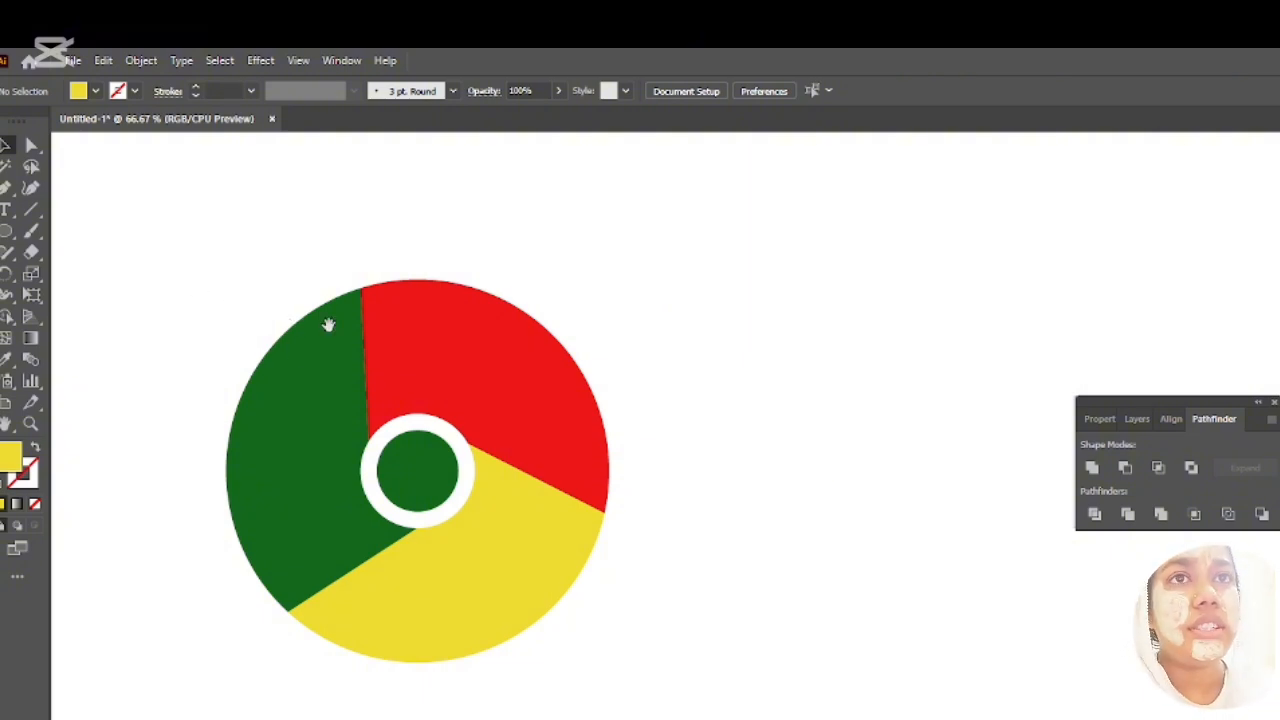
scroll(329, 326, "down", 1)
scroll(355, 367, "down", 2)
scroll(409, 358, "up", 2)
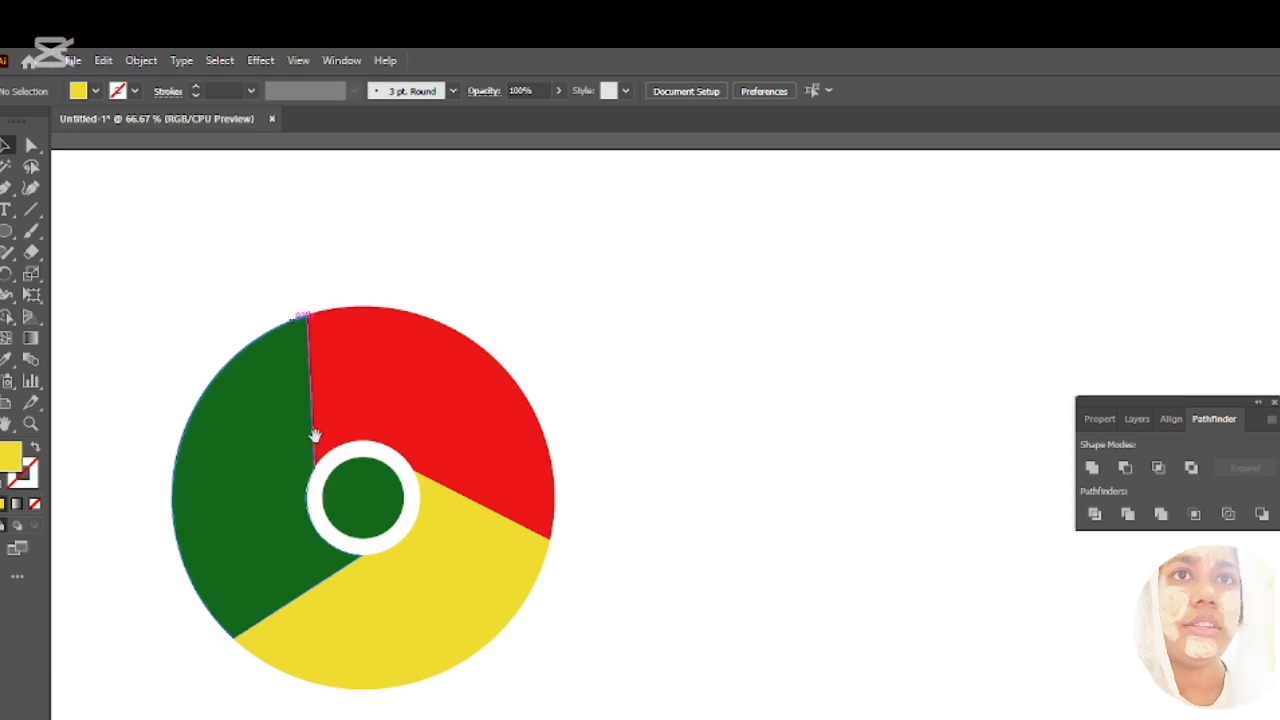
left_click_drag(131, 323, 528, 672)
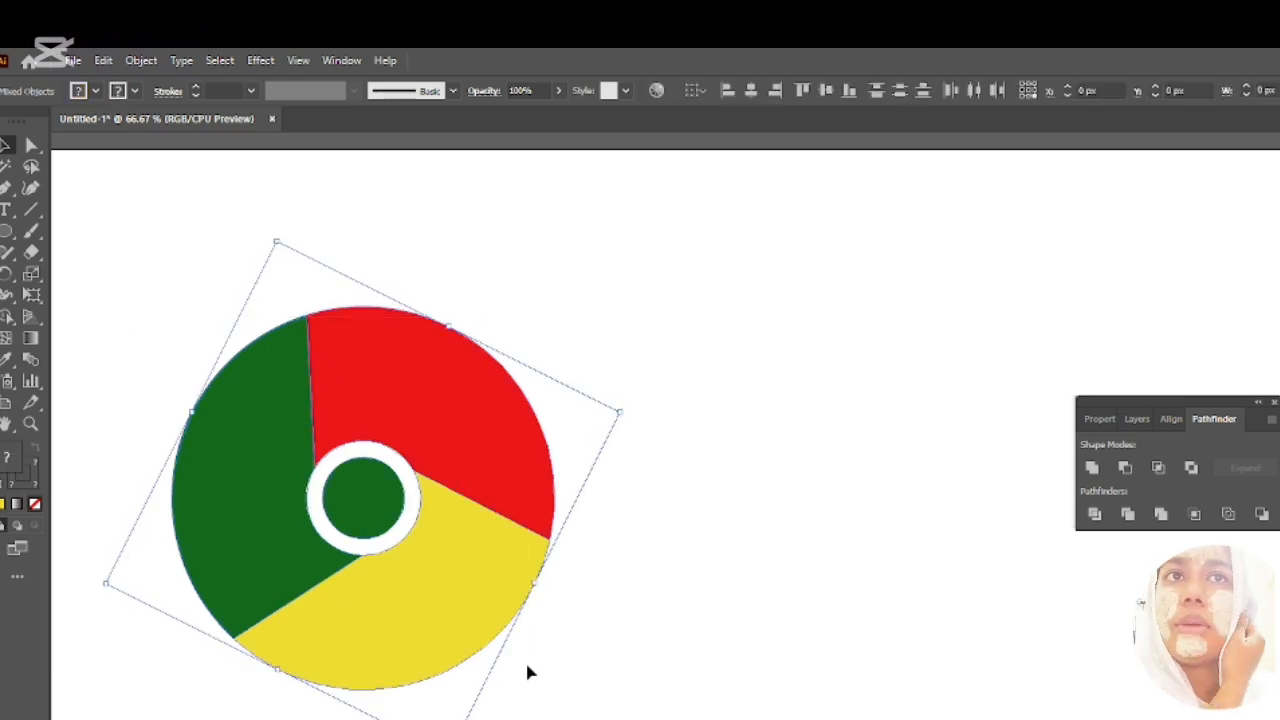
left_click(651, 480)
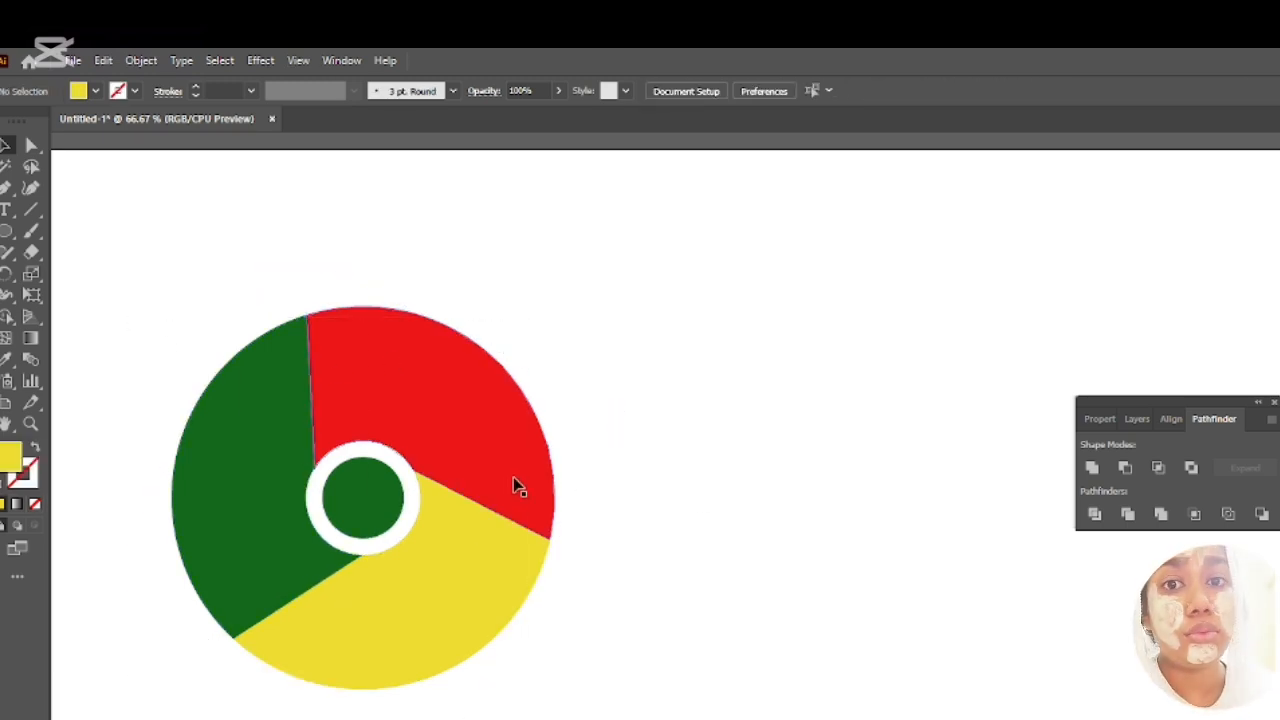
scroll(504, 461, "down", 1)
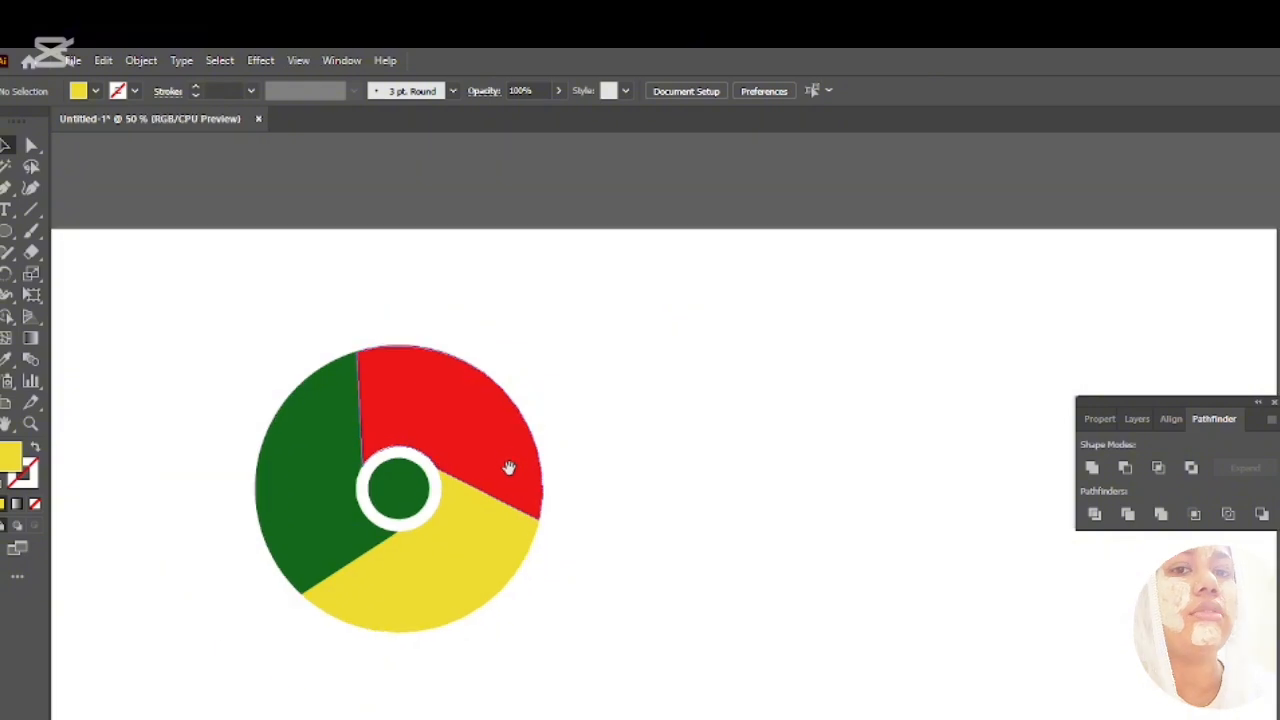
left_click_drag(508, 467, 383, 411)
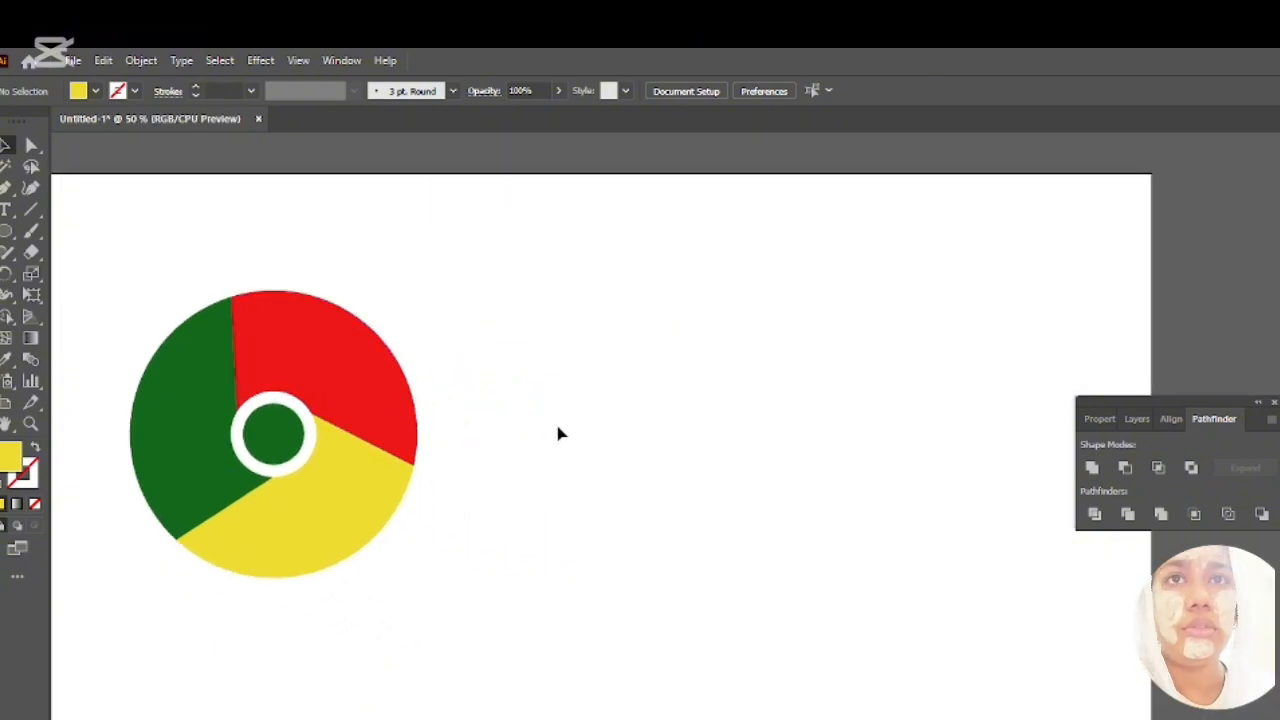
Draw a circle about 593 px in diameter with the Ellipse tool and position it in the empty area below the sample logo
left_click(10, 229)
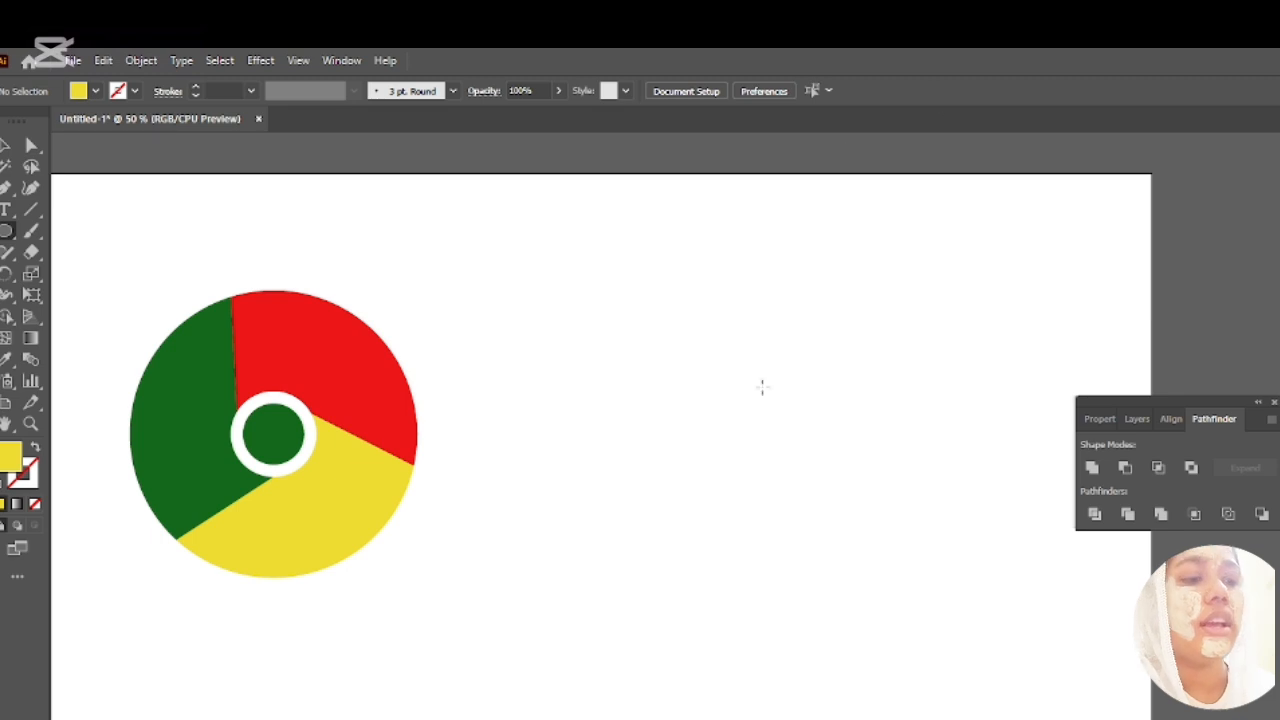
scroll(707, 355, "down", 5)
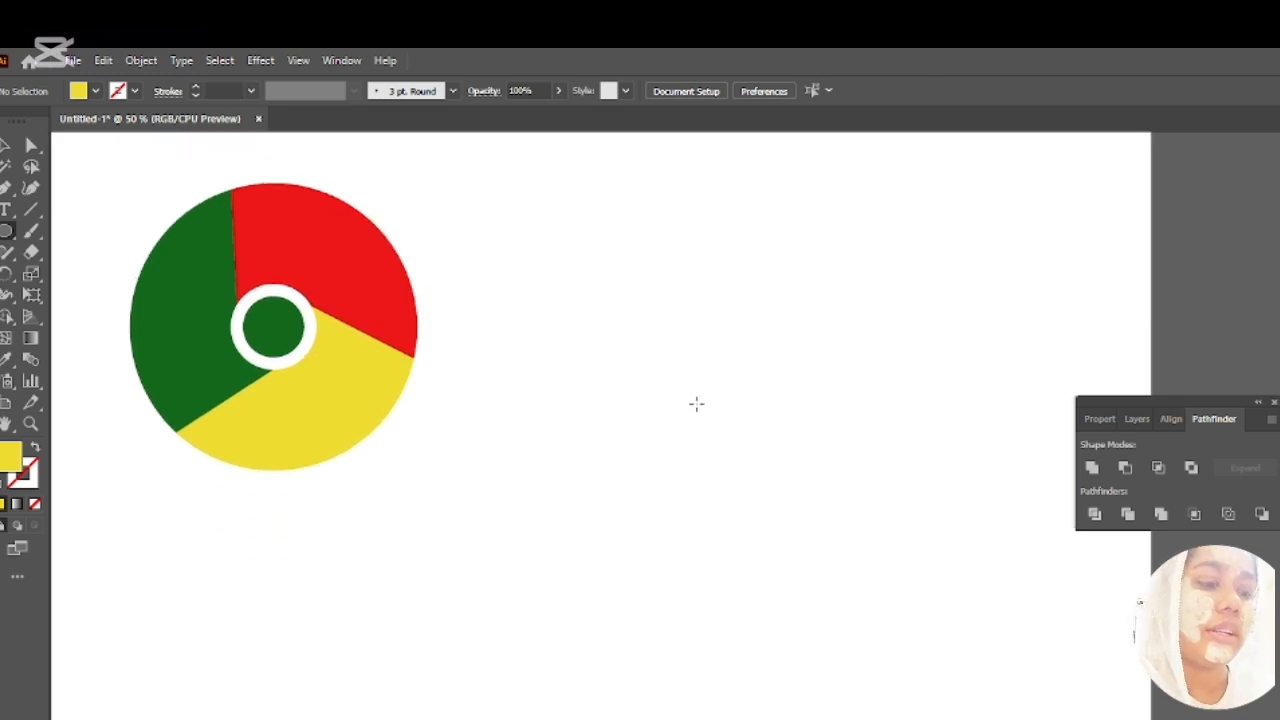
left_click_drag(484, 466, 866, 719)
scroll(700, 500, "down", 3)
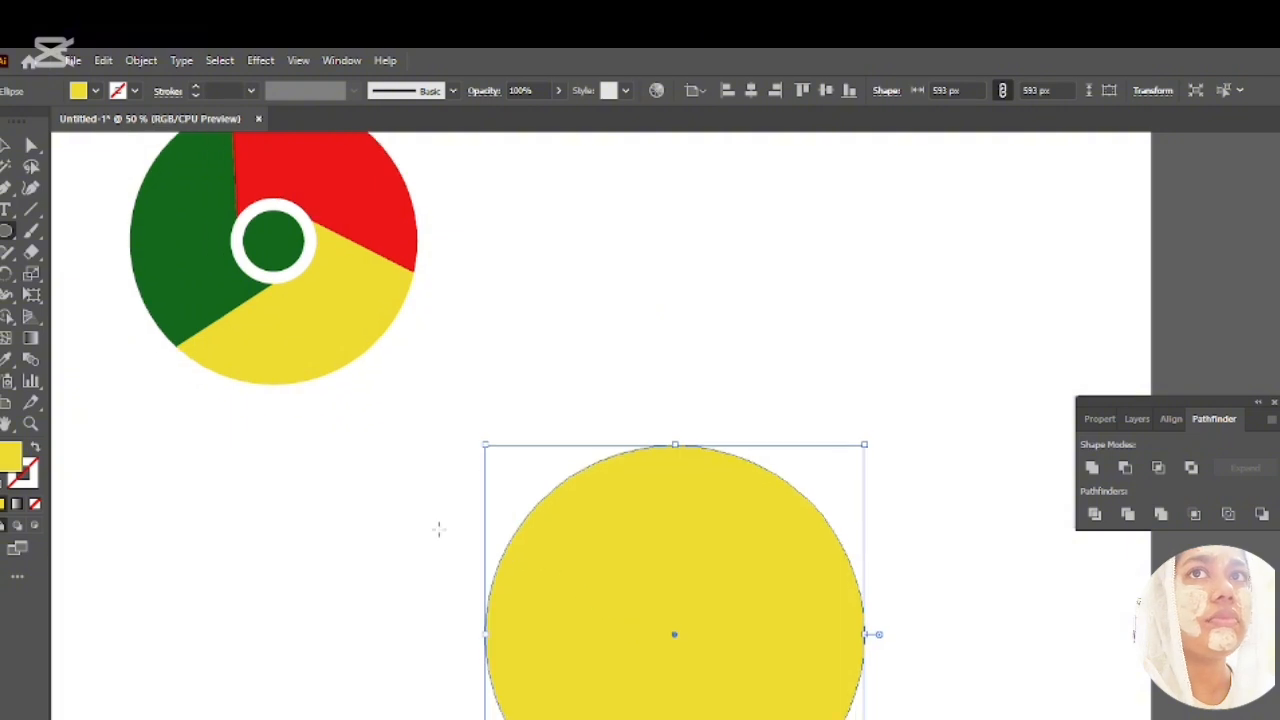
left_click(5, 147)
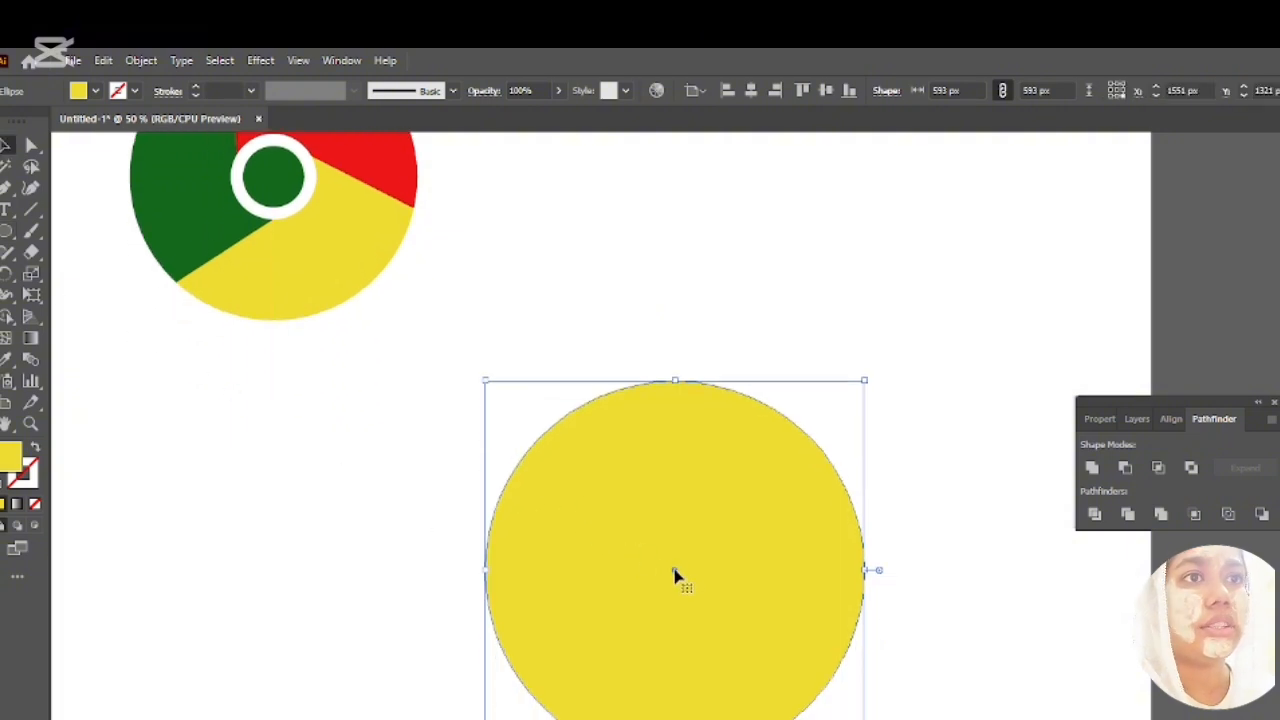
left_click_drag(677, 577, 614, 490)
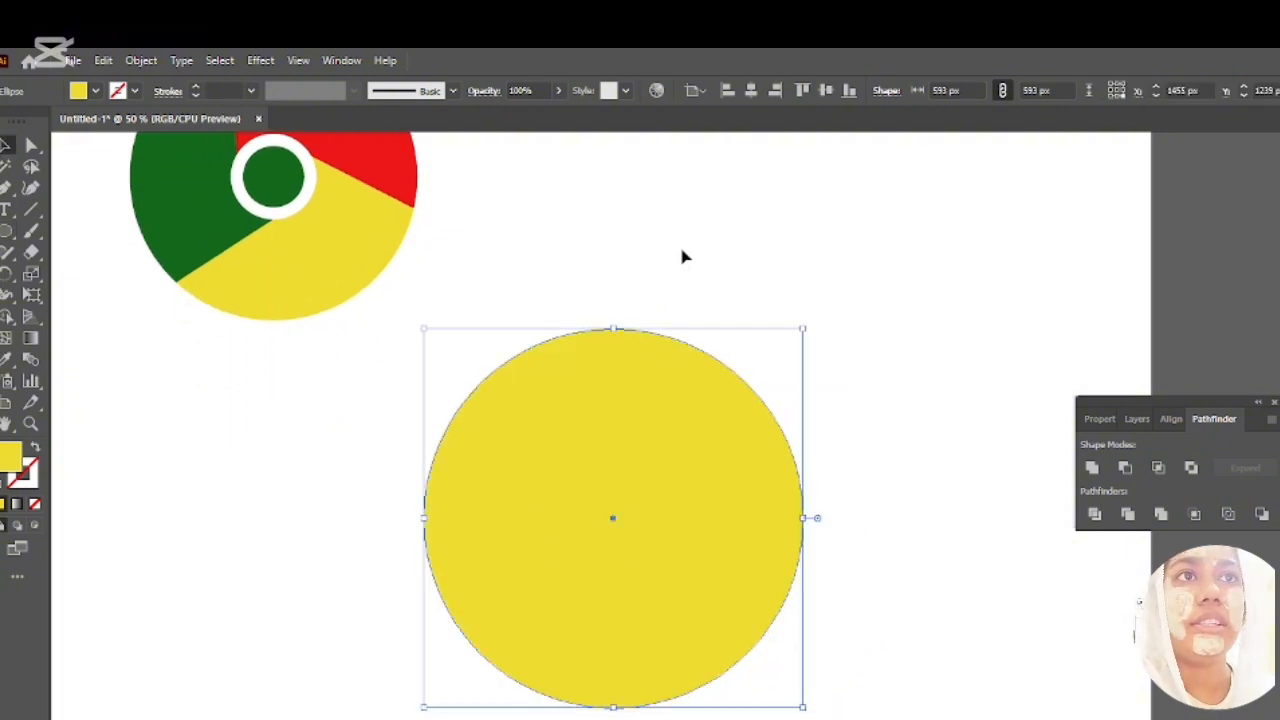
left_click(682, 257)
Swap the large circle's fill and stroke, leaving no fill, and set the stroke to black (000000) at 3 pt
left_click(609, 446)
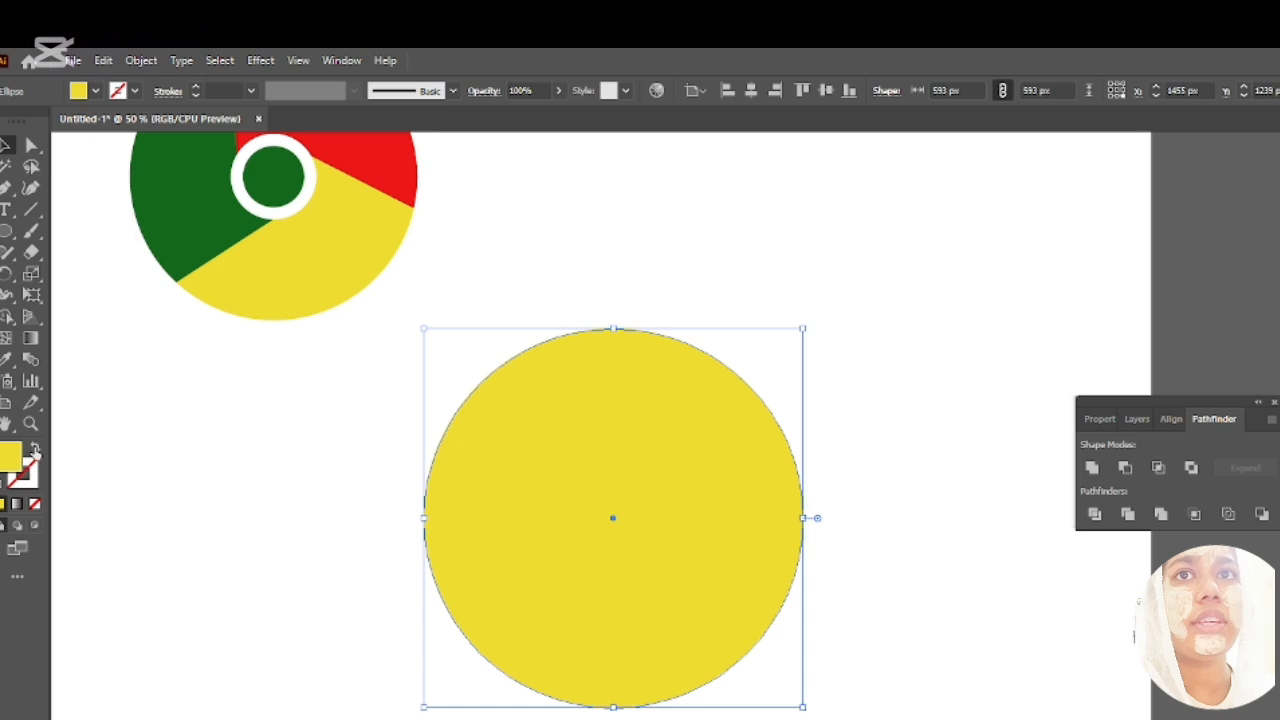
left_click(35, 450)
double_click(34, 484)
left_click_drag(729, 534, 796, 658)
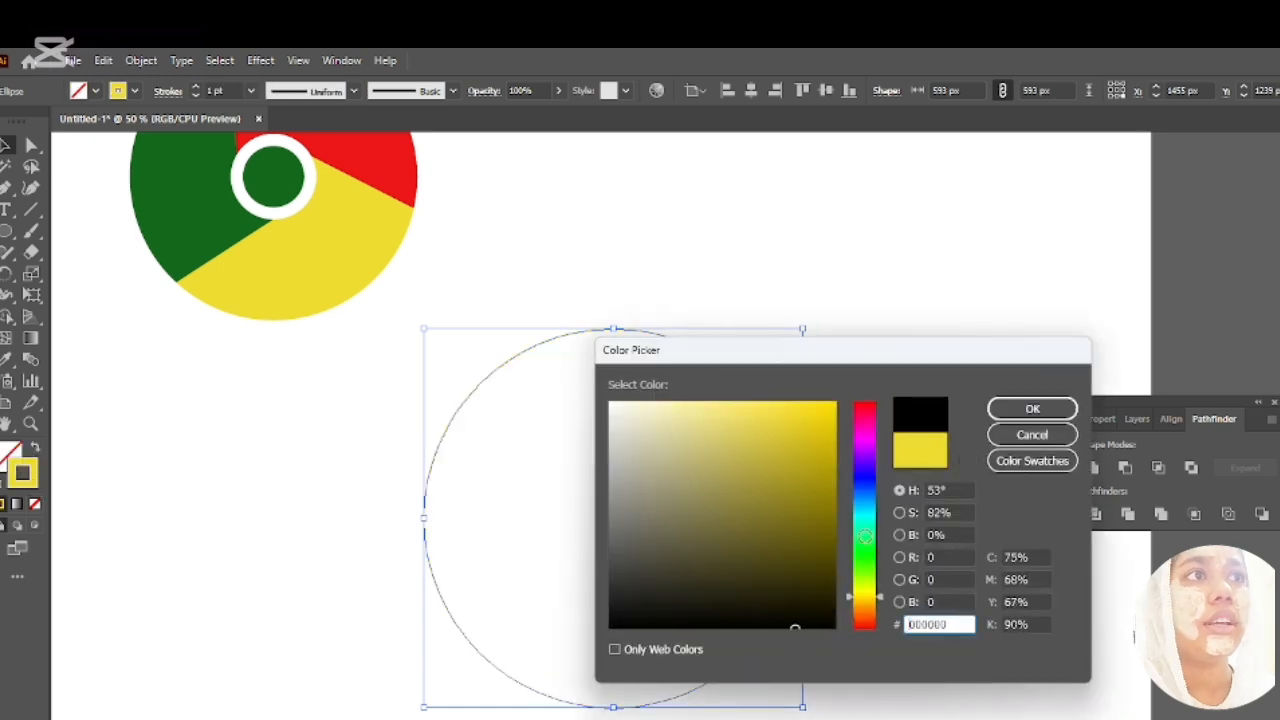
left_click(1032, 408)
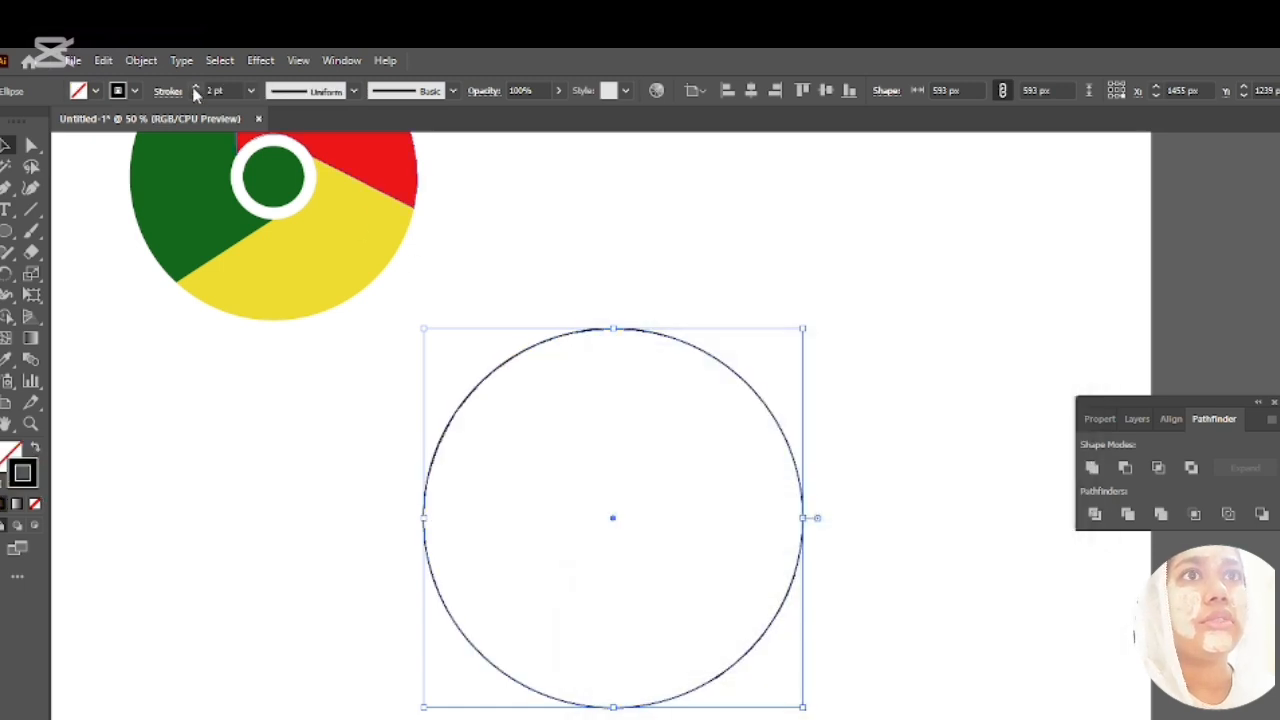
left_click(195, 88)
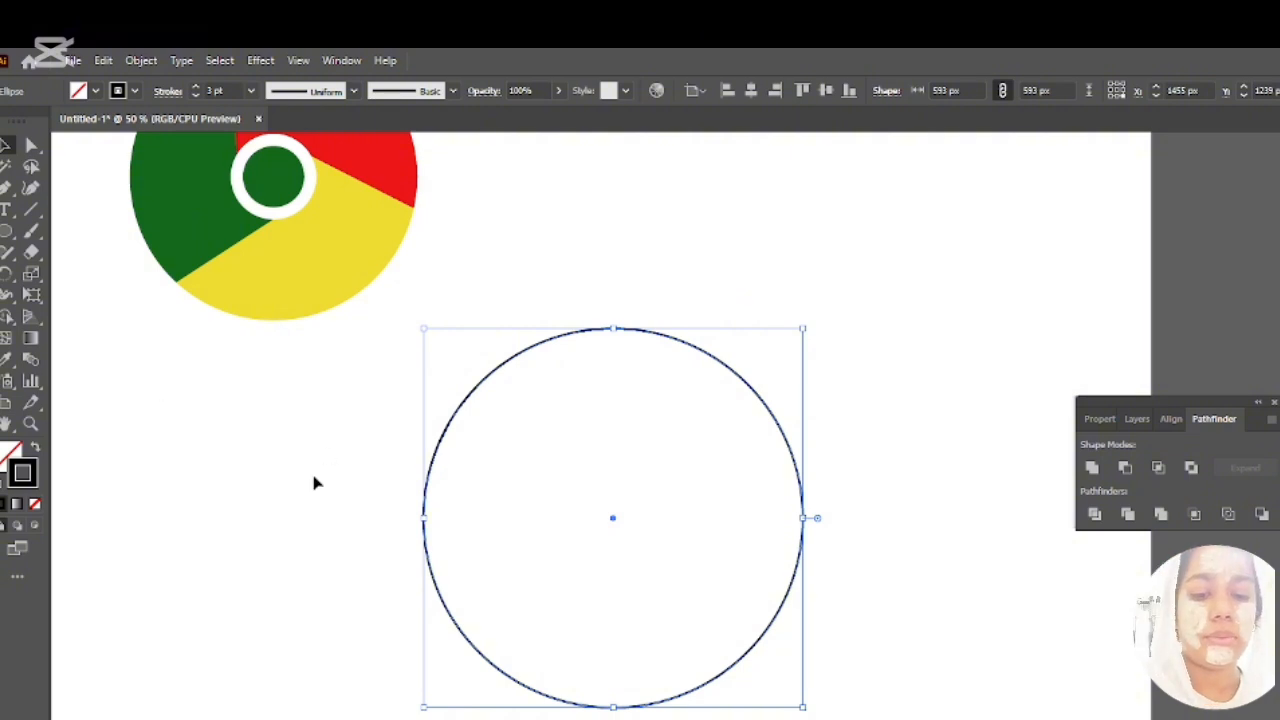
Duplicate the large circle in place and shrink the copy about its center to about 140 px
key("a")
key("v")
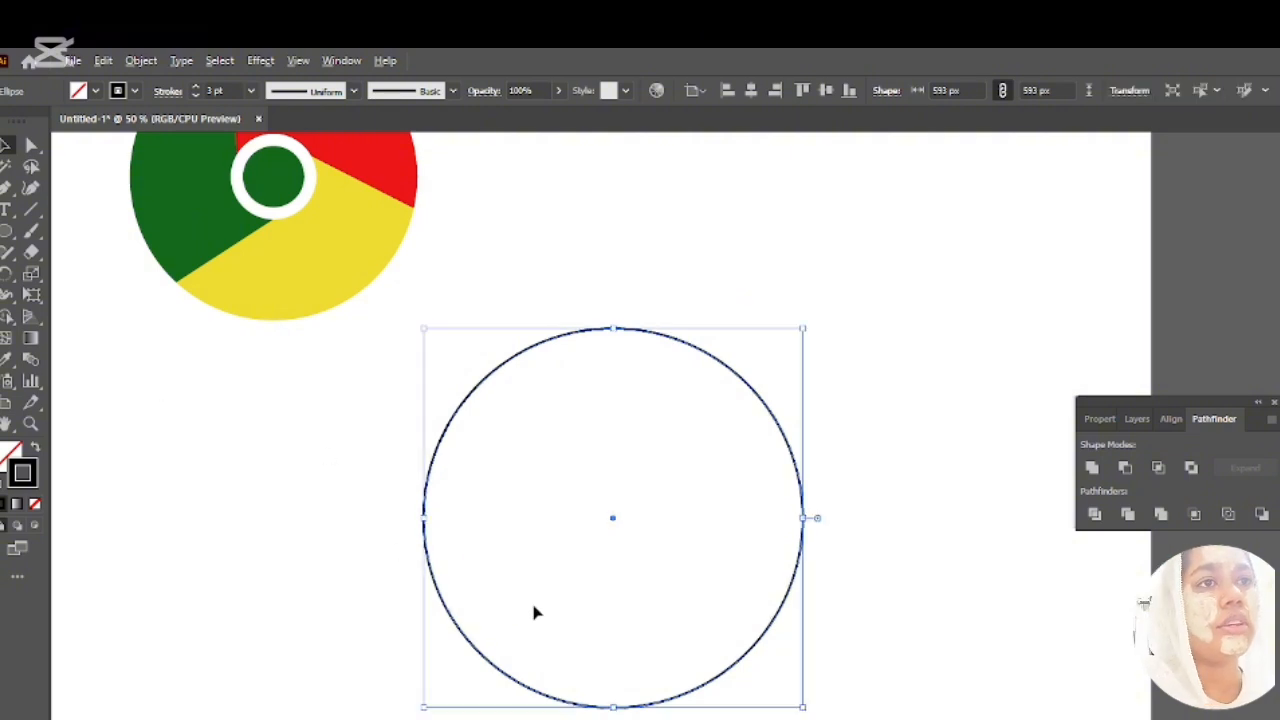
left_click_drag(806, 707, 659, 567)
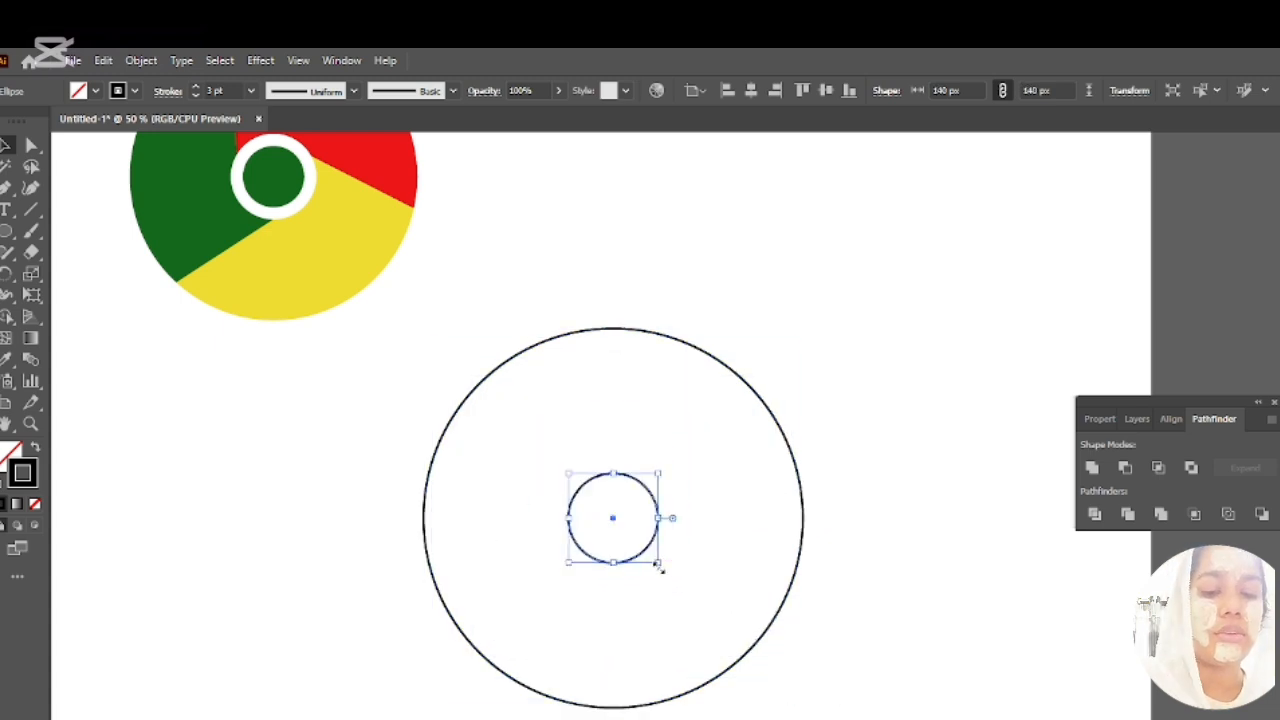
Duplicate the small center circle in place and shrink the copy slightly about its center to form a narrow ring
key("ctrl+c")
key("ctrl+f")
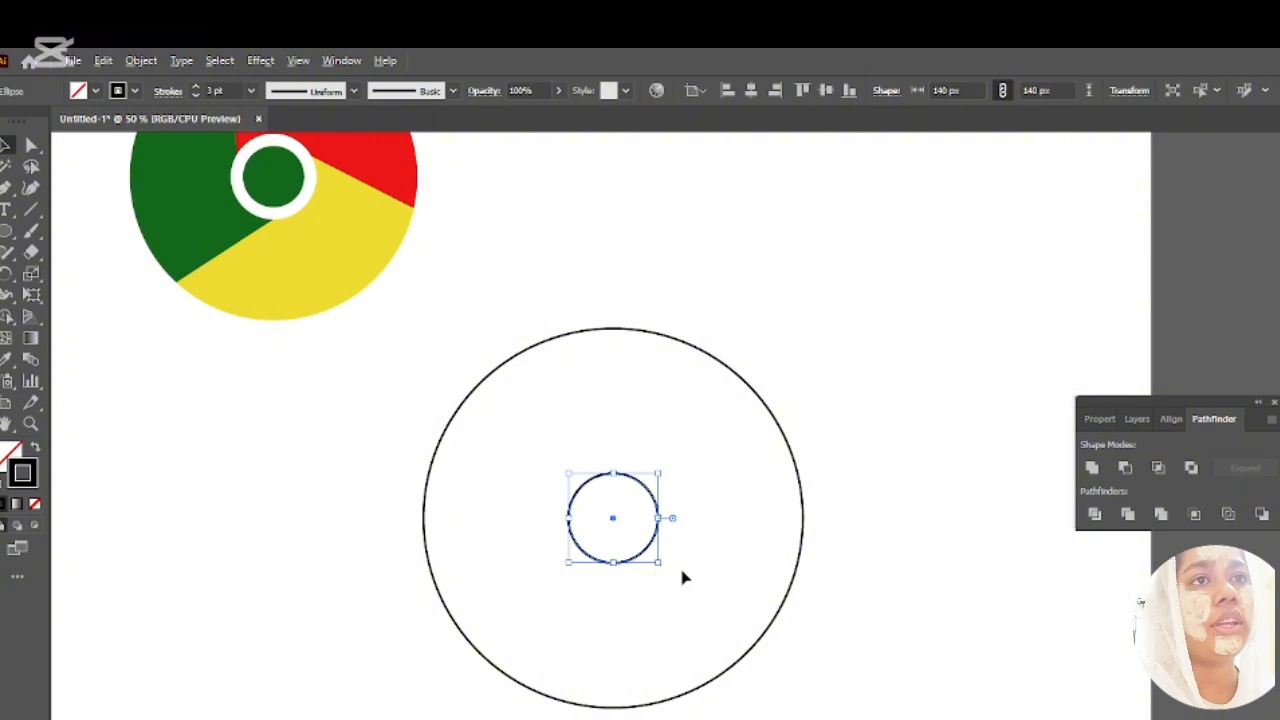
left_click_drag(661, 566, 649, 560)
left_click(583, 452)
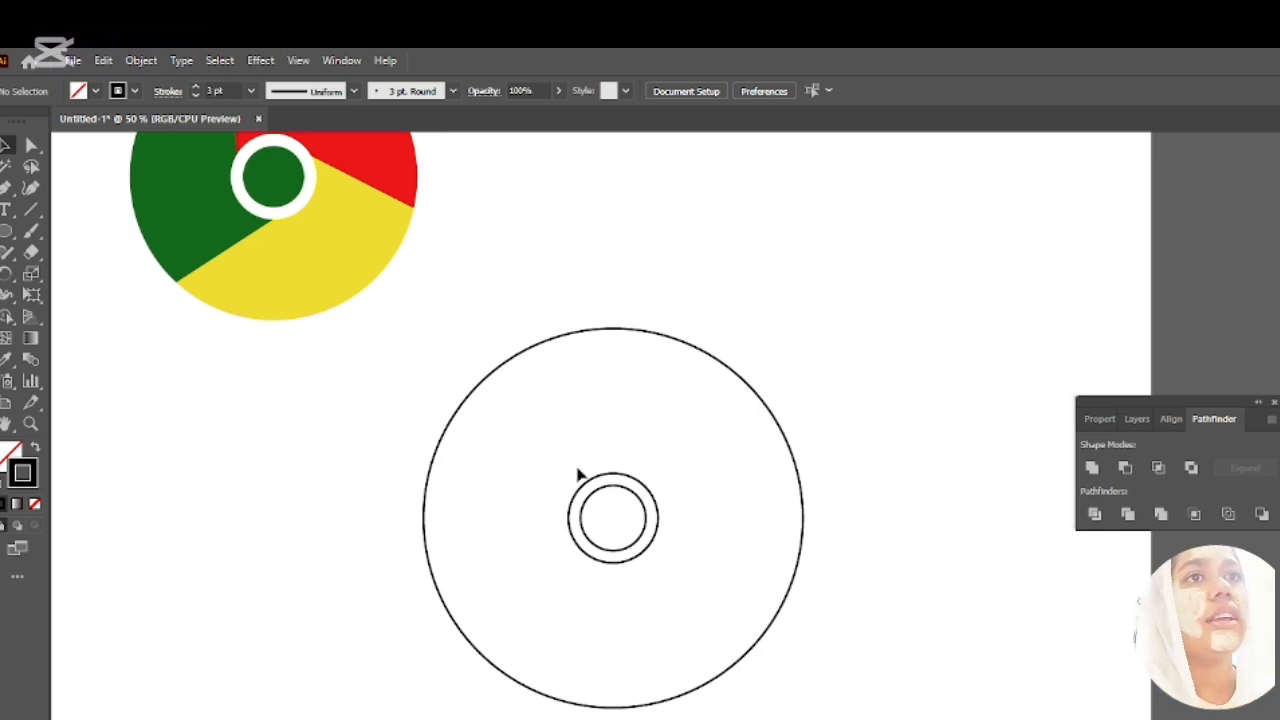
Draw a horizontal line about 338 px long from the upper right of the center ring to beyond the large circle
left_click(31, 210)
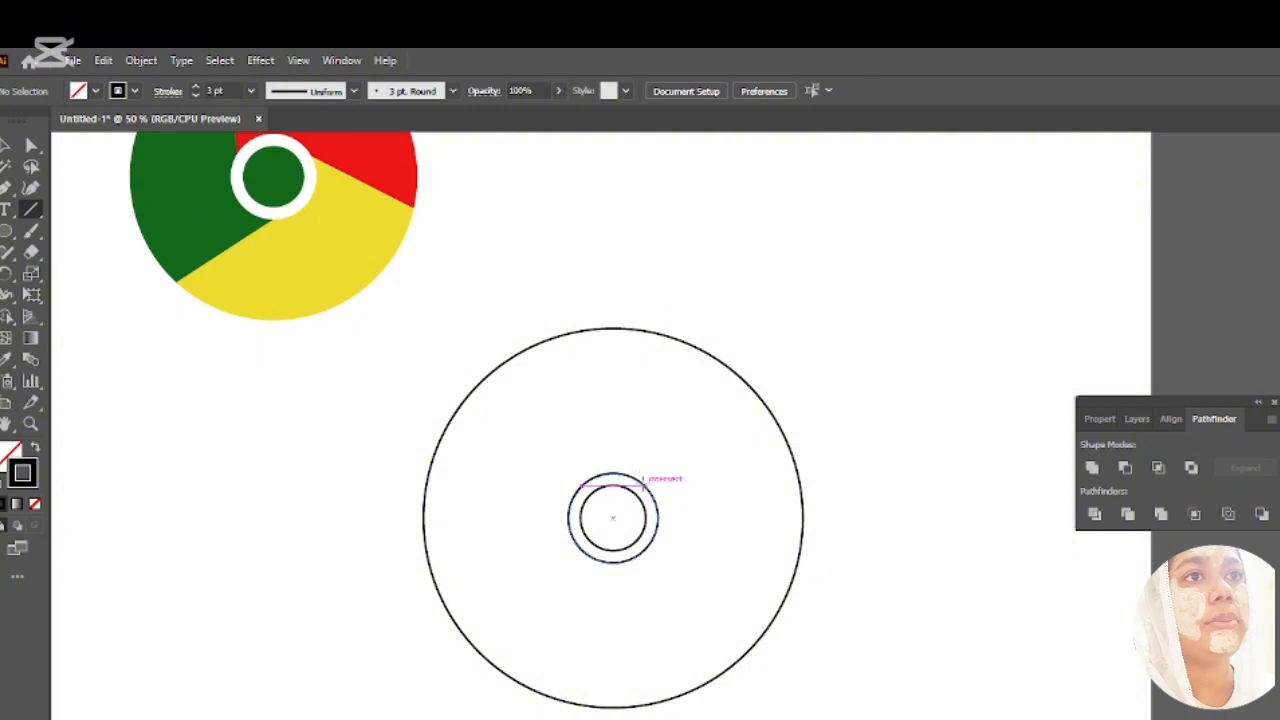
left_click_drag(643, 484, 857, 467)
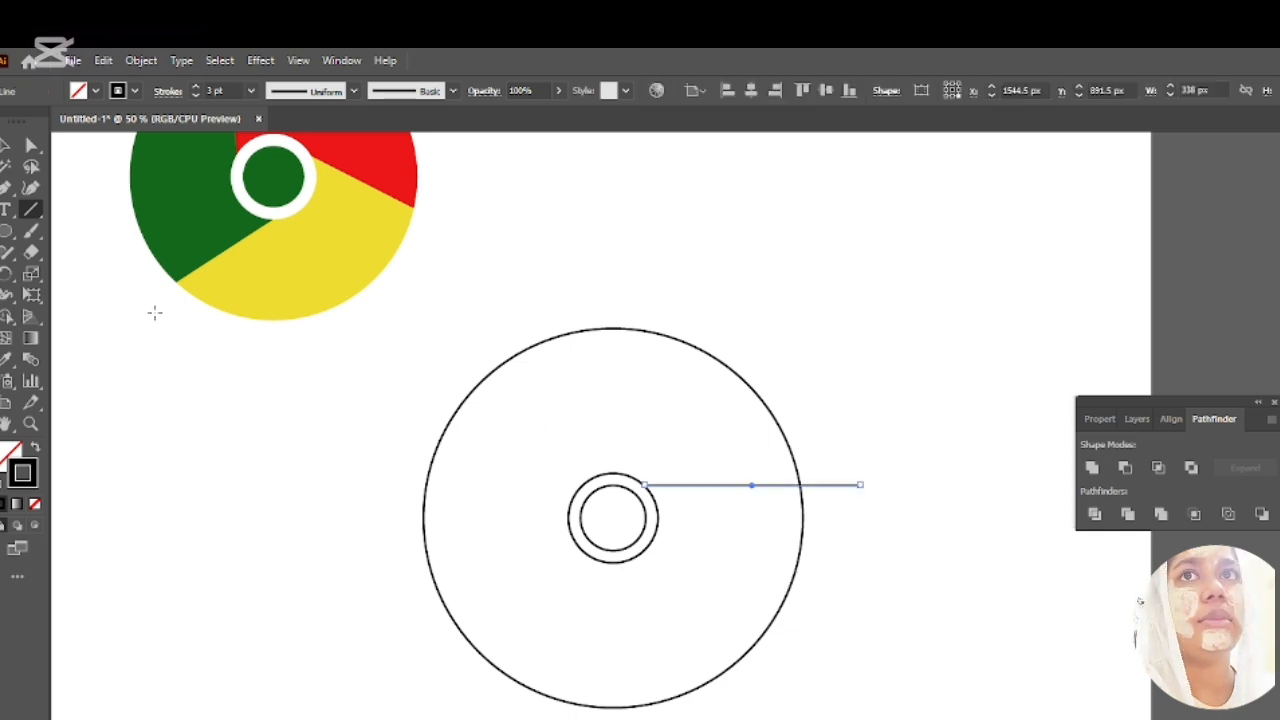
left_click(5, 146)
left_click(277, 388)
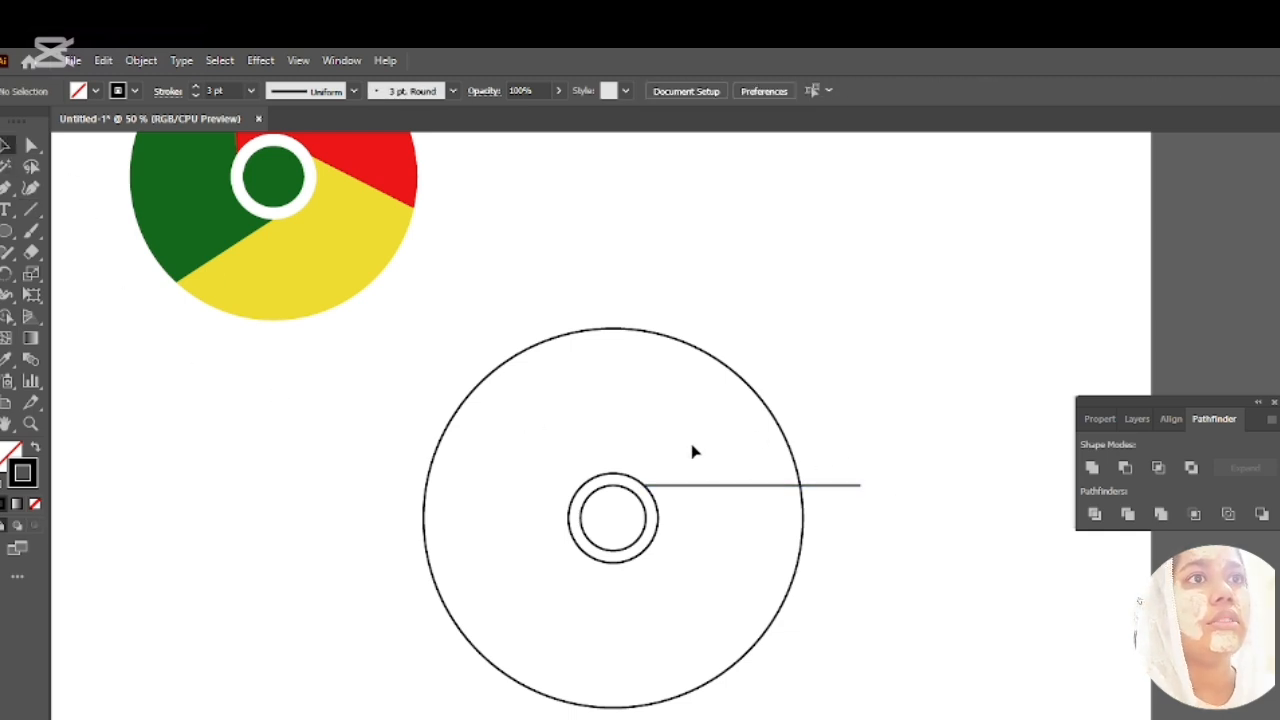
Rotate a copy of the horizontal line 120° around the circles' center, and repeat the transformation for a third line
left_click_drag(693, 448, 736, 544)
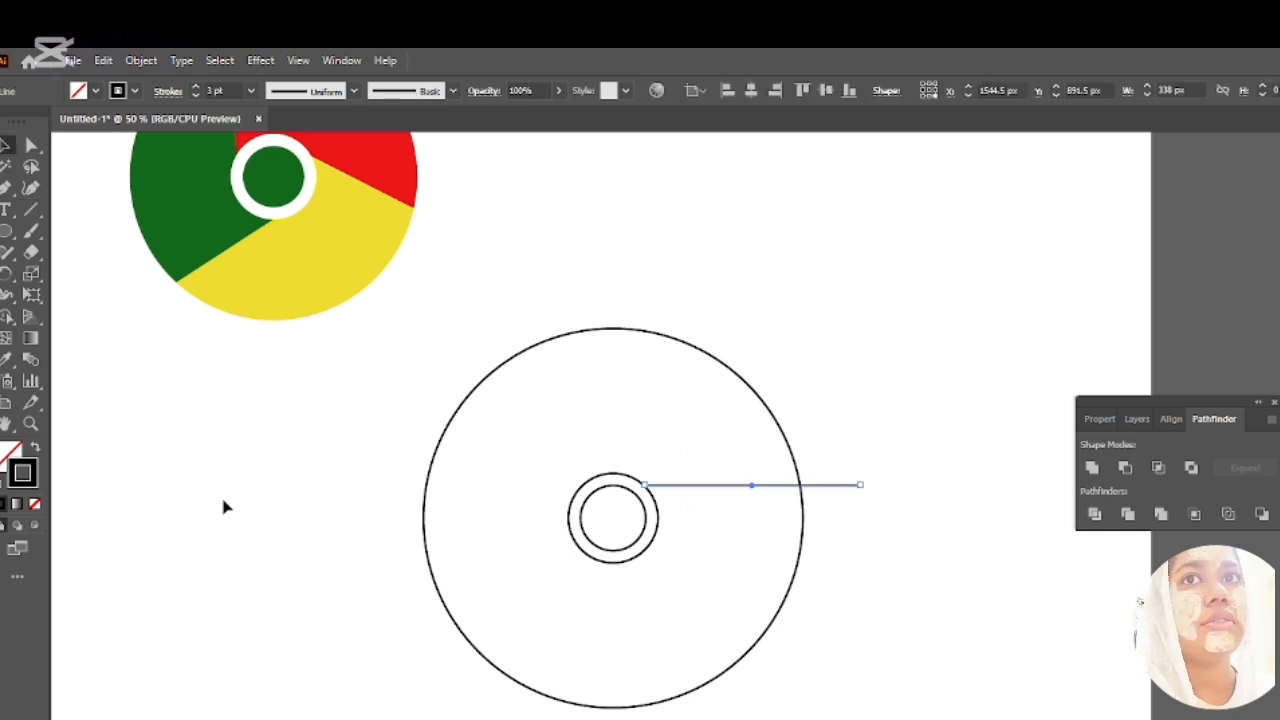
left_click(5, 273)
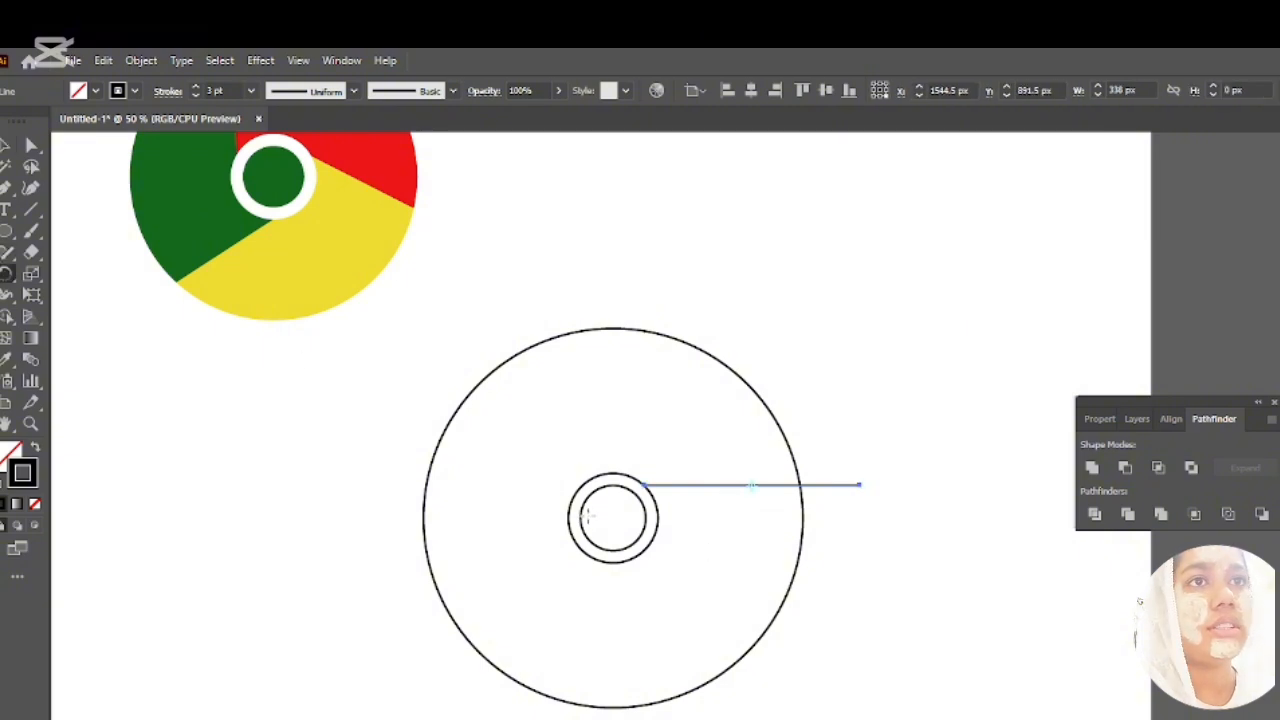
left_click(613, 517, "alt")
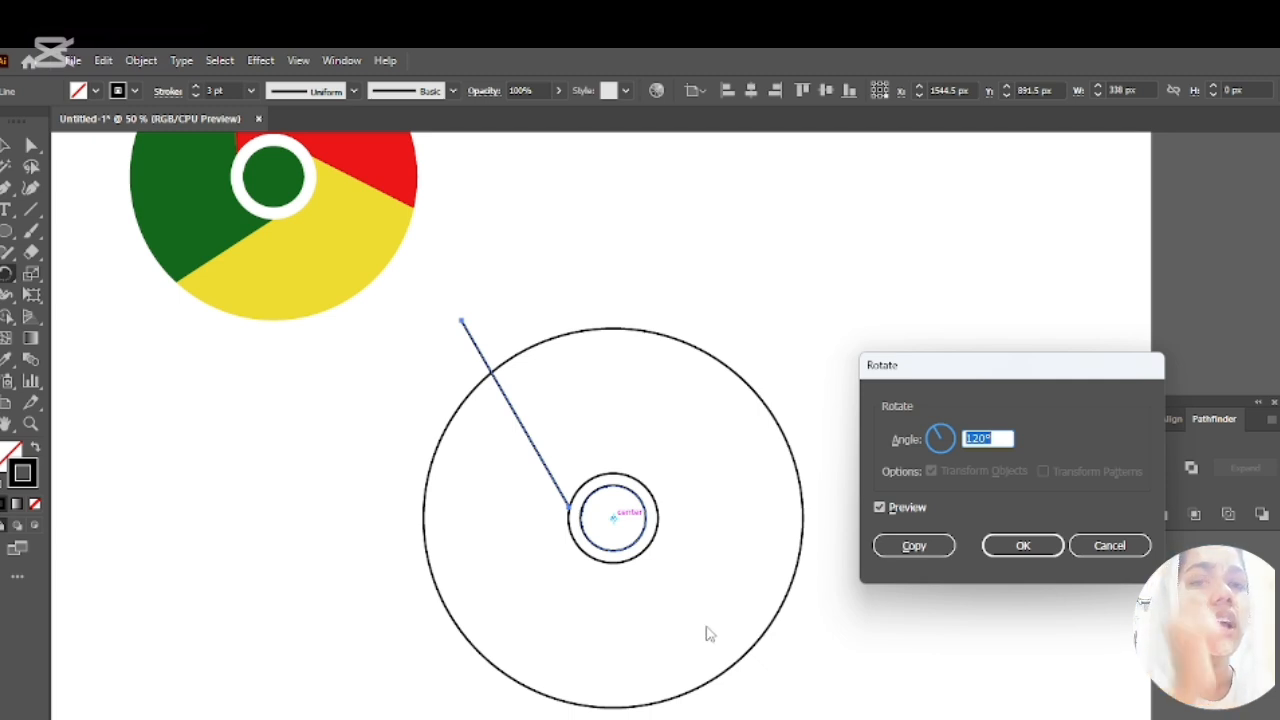
left_click(930, 548)
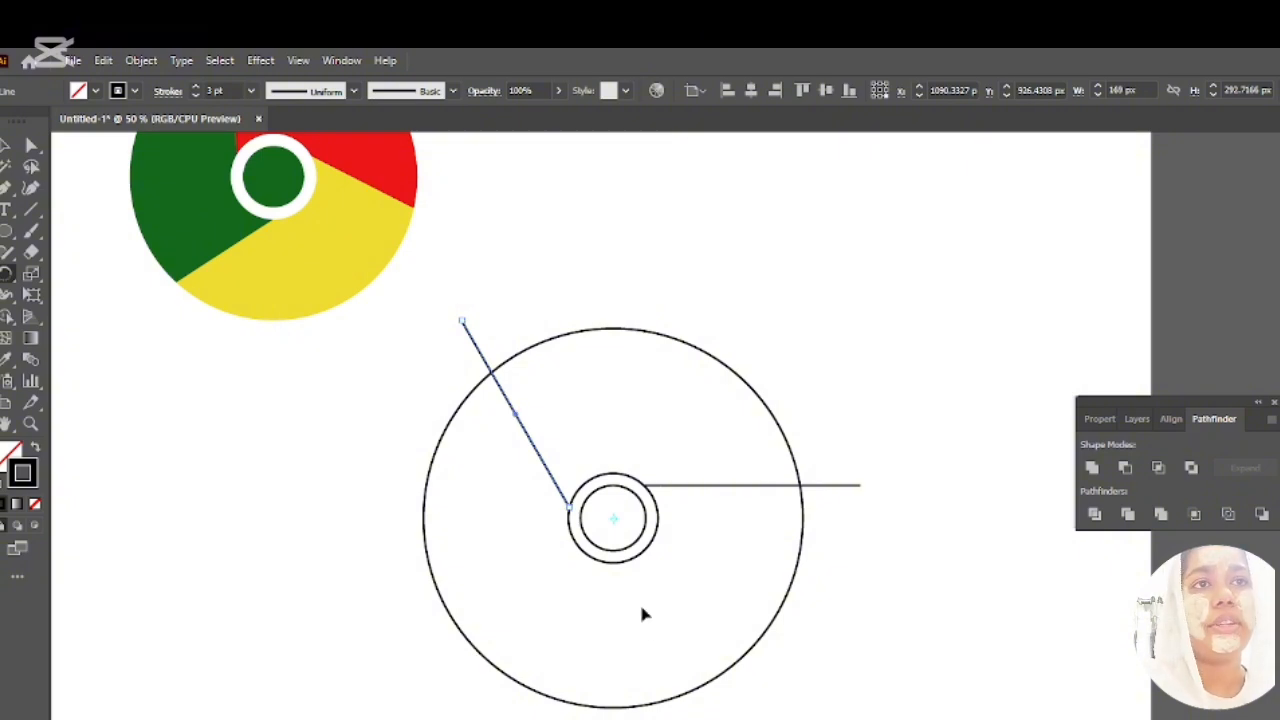
key("ctrl+d")
left_click(6, 146)
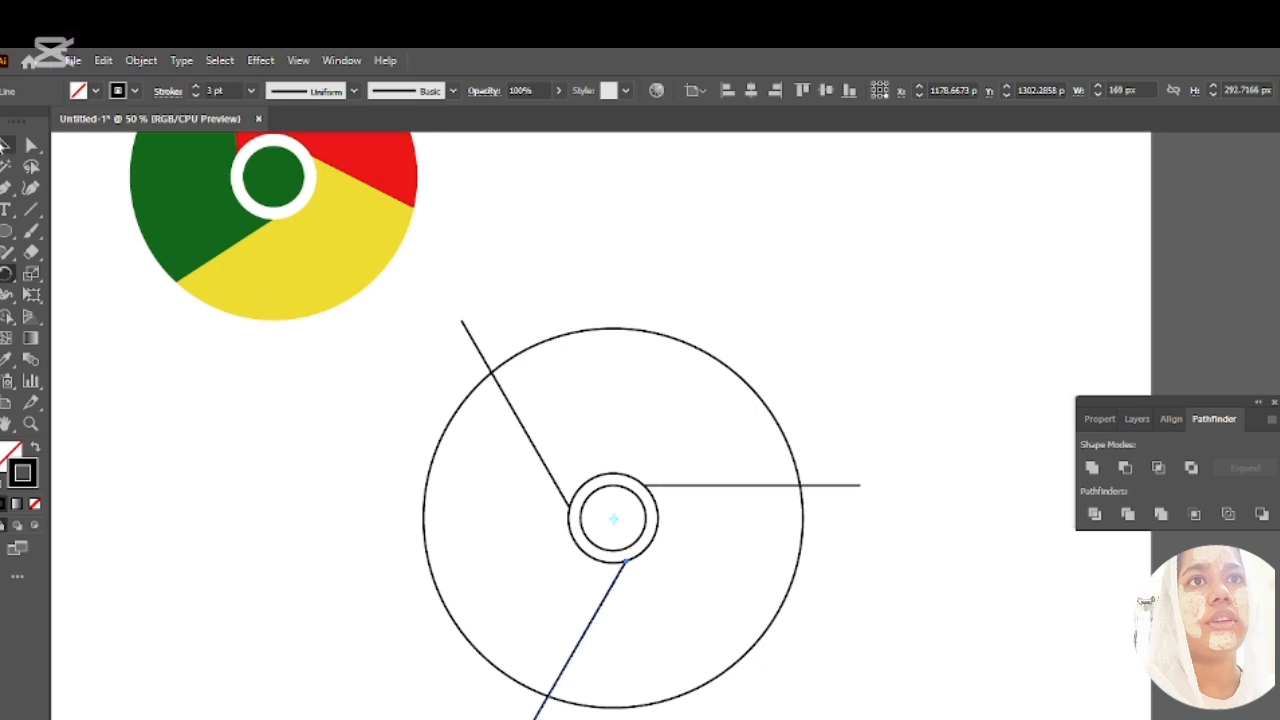
left_click(232, 356)
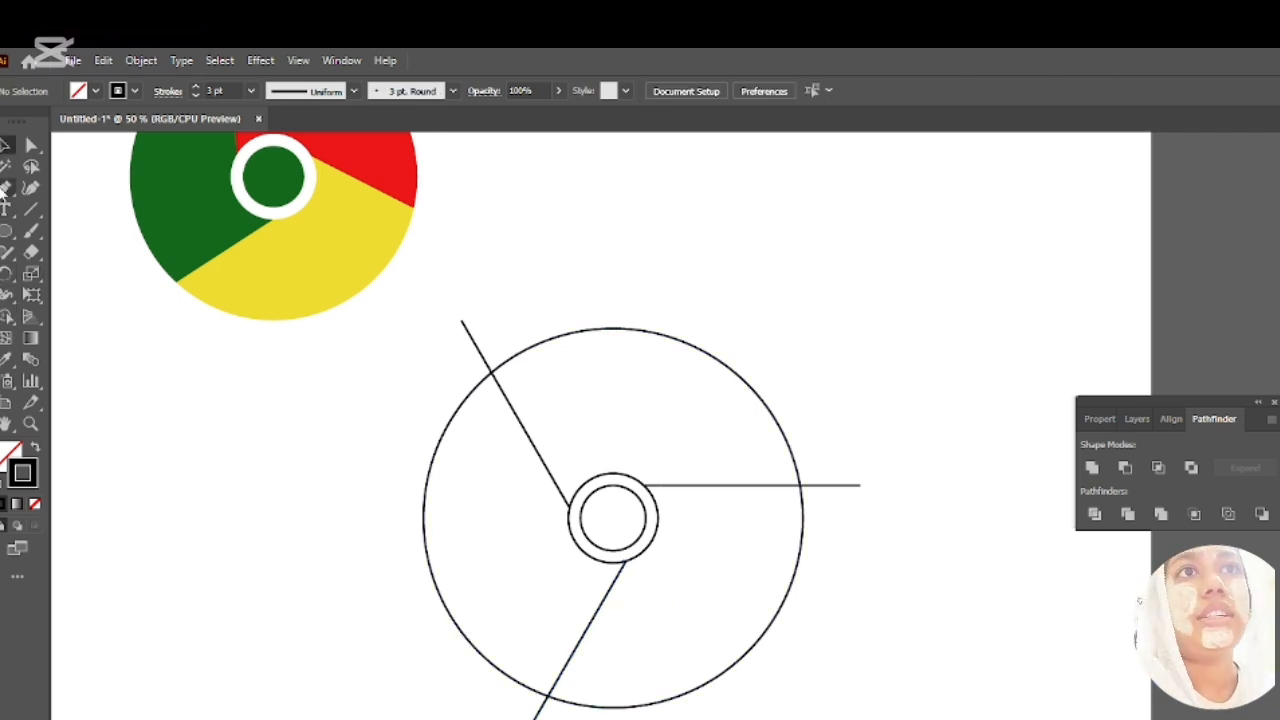
Connect the outer ends of the lower and upper-left lines with a Pen tool curve bulging outside the large circle
left_click(6, 187)
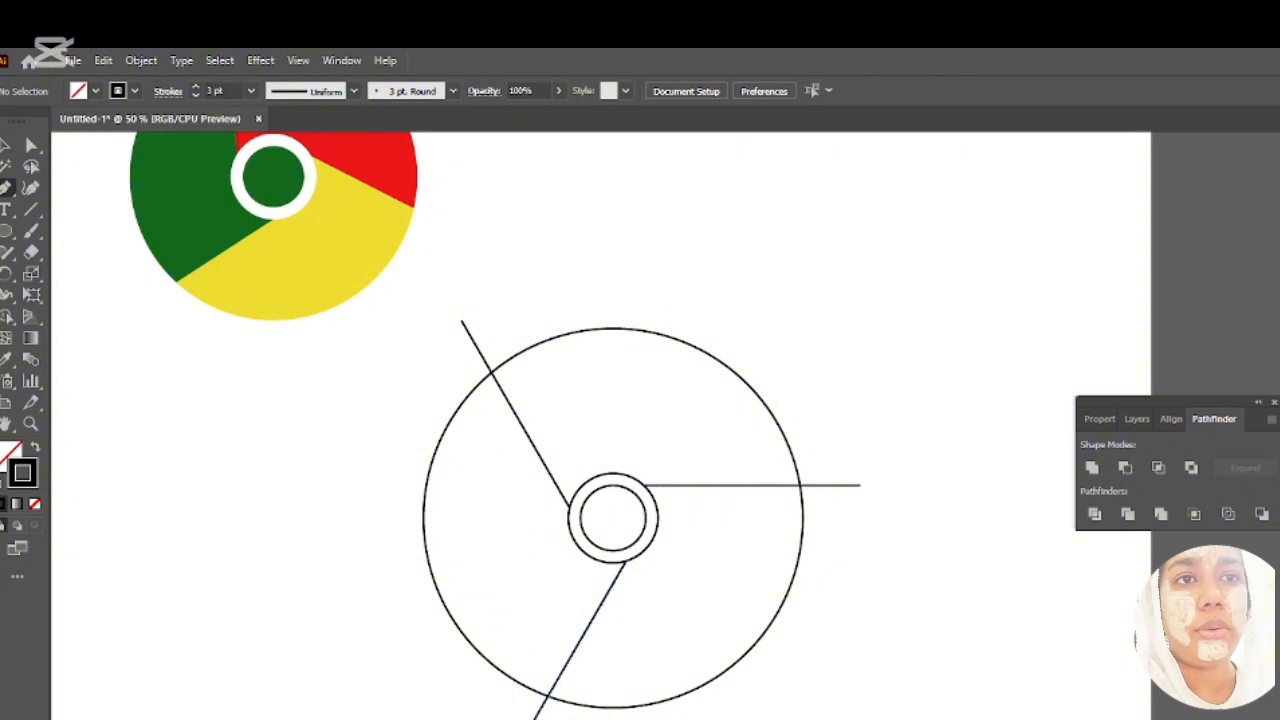
left_click(498, 716)
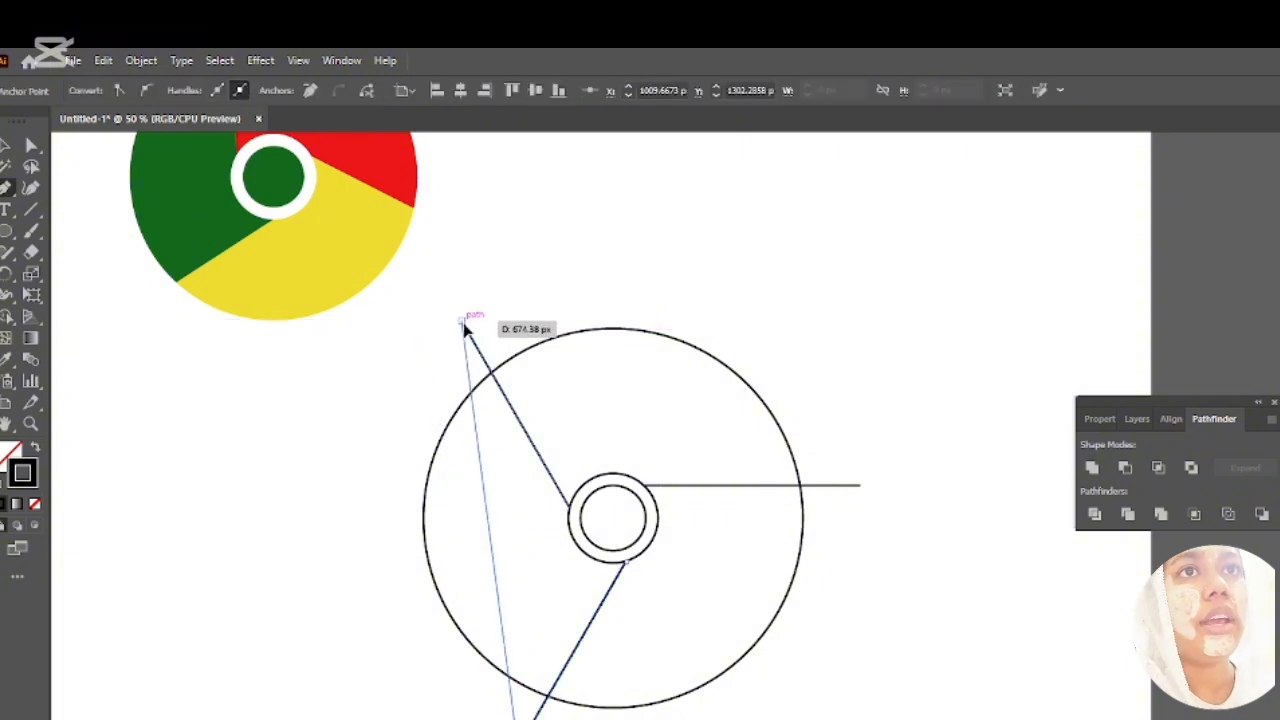
left_click_drag(462, 322, 570, 150)
scroll(608, 103, "up", 5)
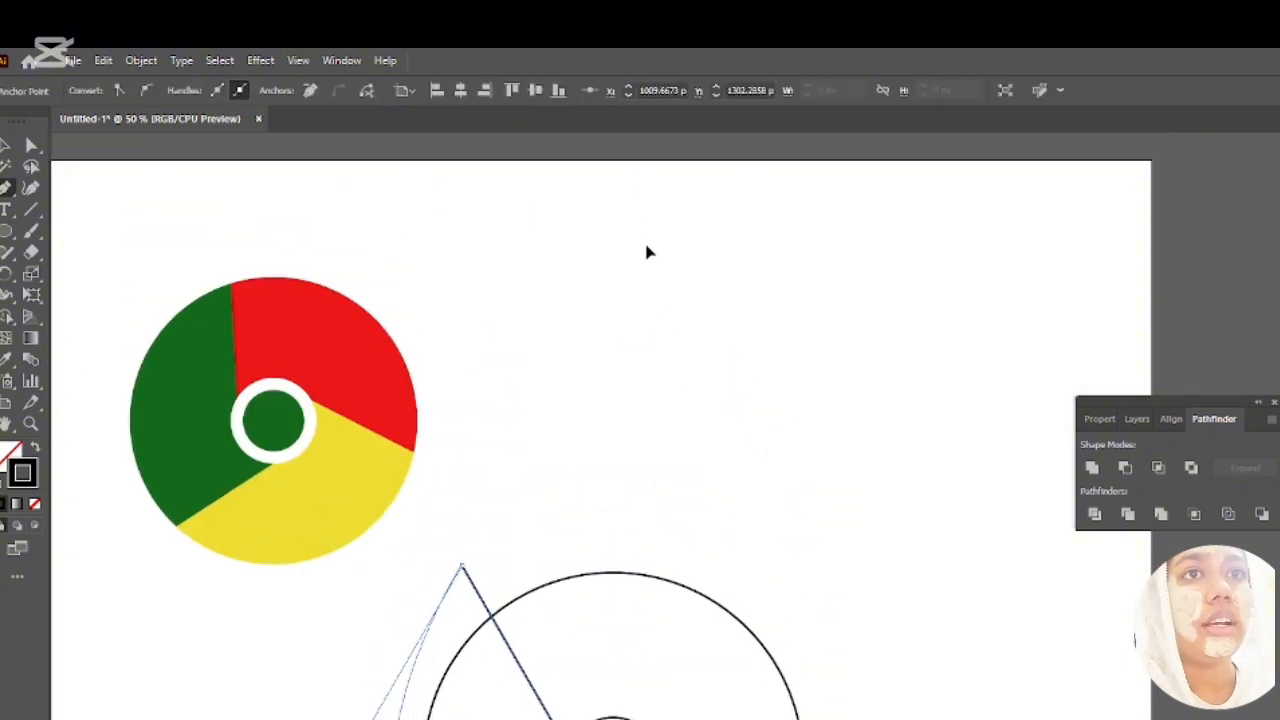
scroll(628, 340, "down", 5)
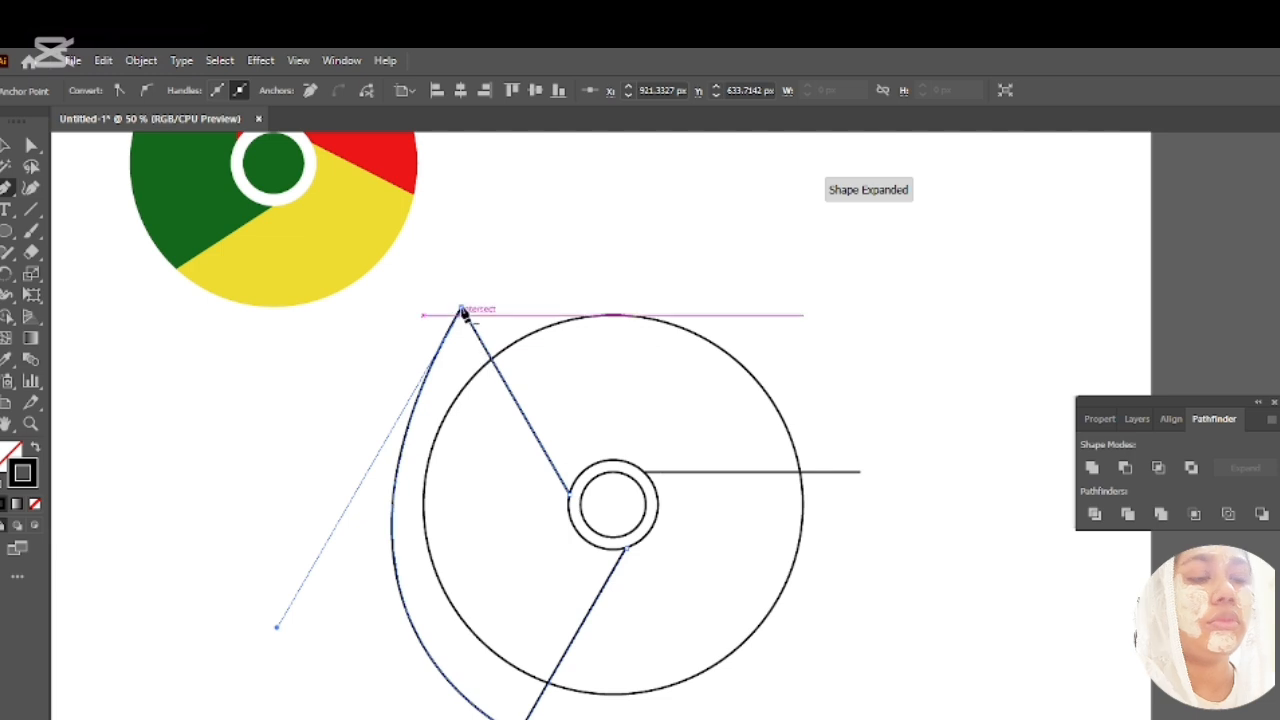
left_click(497, 312, "ctrl")
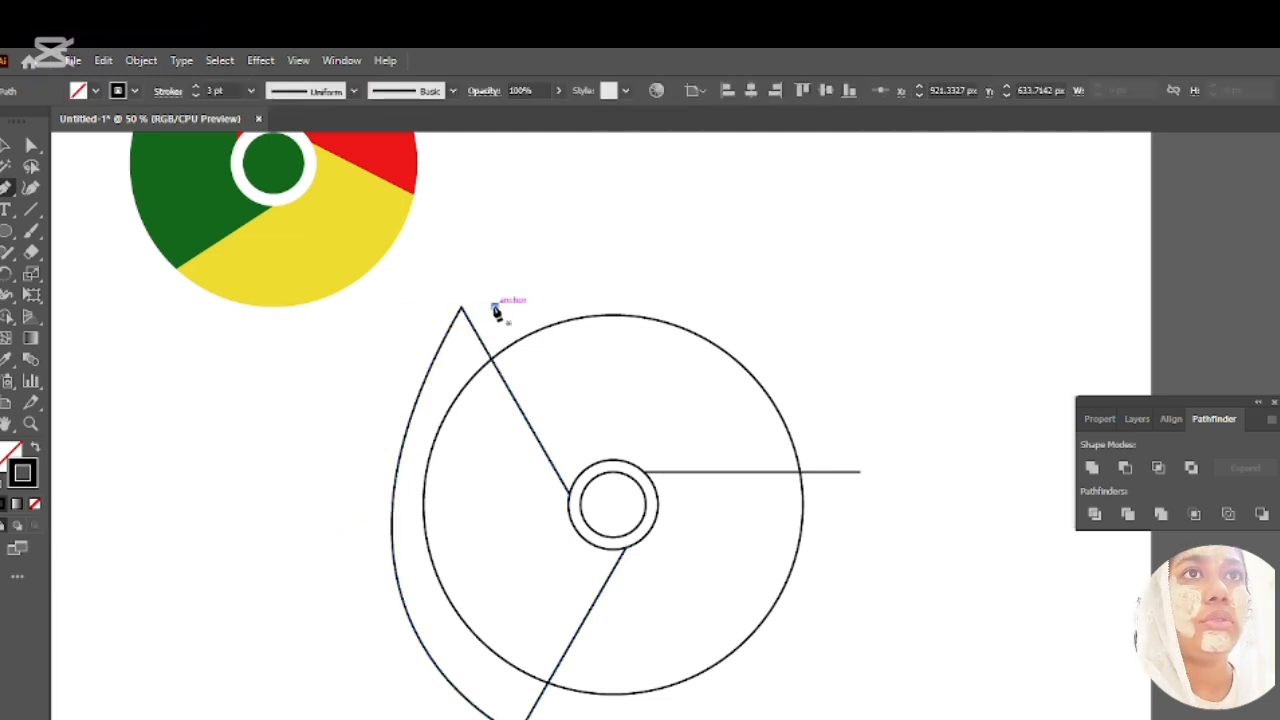
Connect the outer ends of the upper-left and horizontal lines with a Pen tool curve outside the large circle
left_click(461, 308)
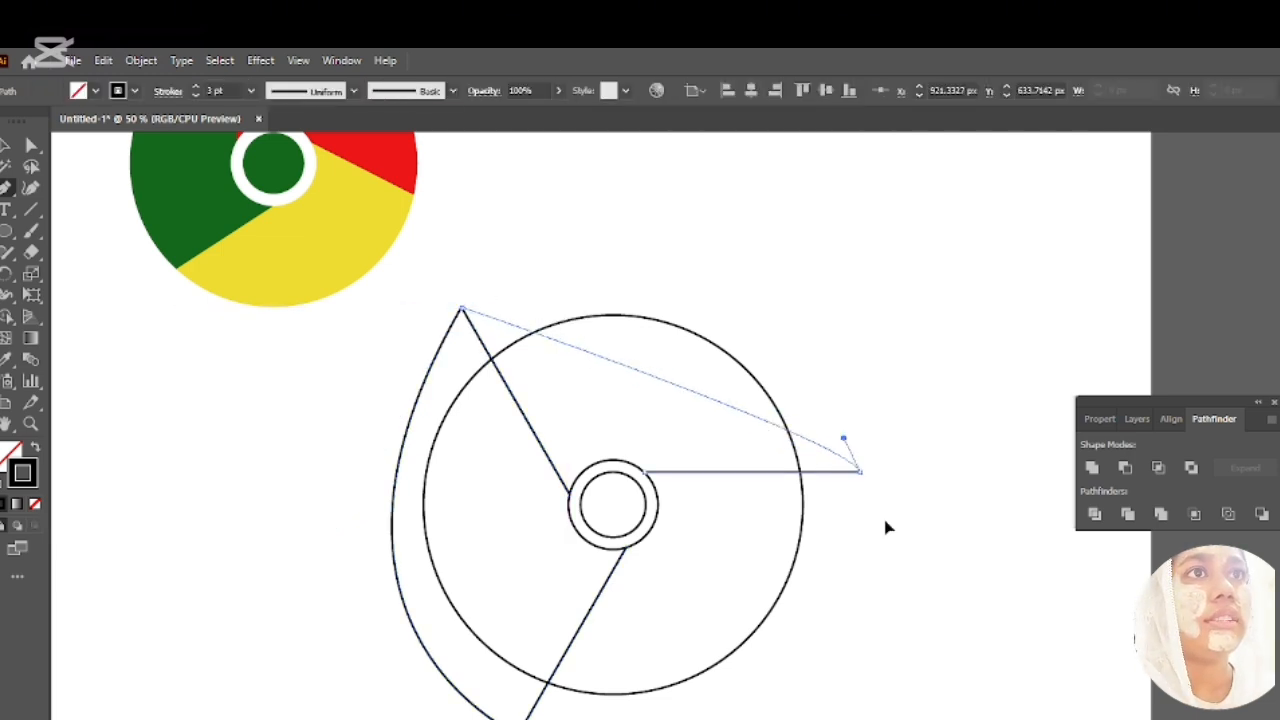
left_click_drag(860, 470, 693, 193)
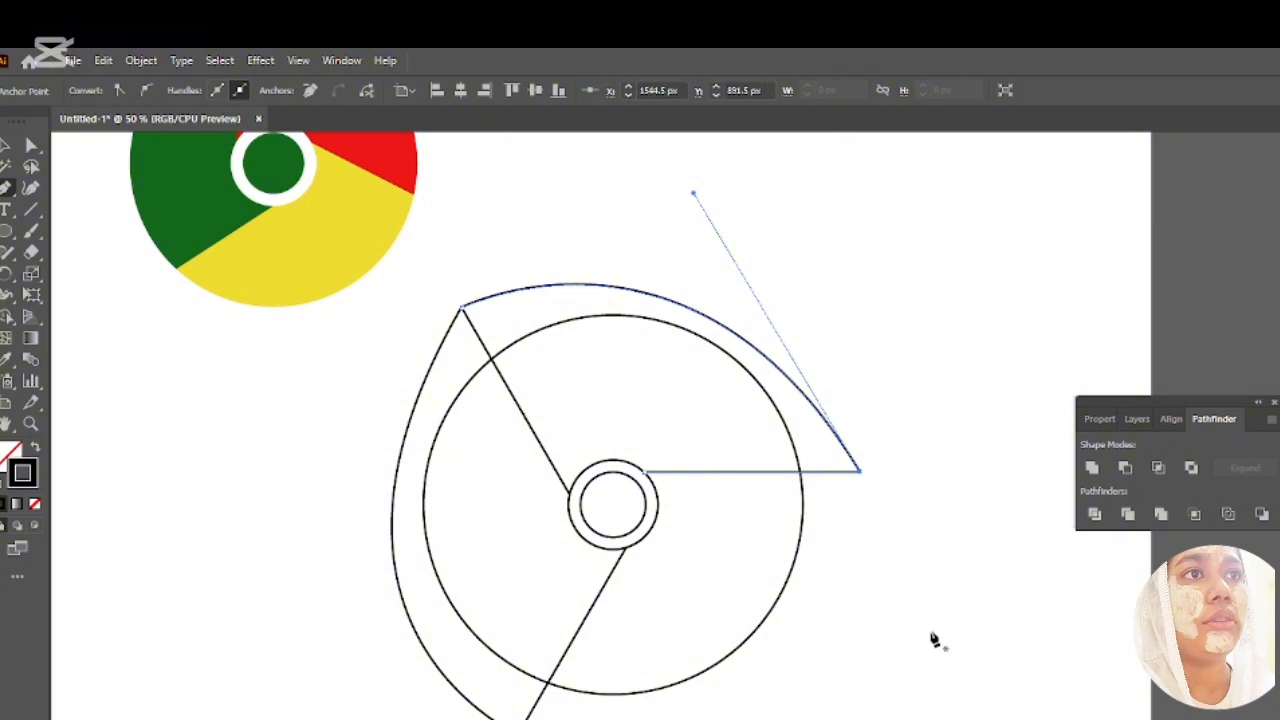
left_click(868, 478, "ctrl")
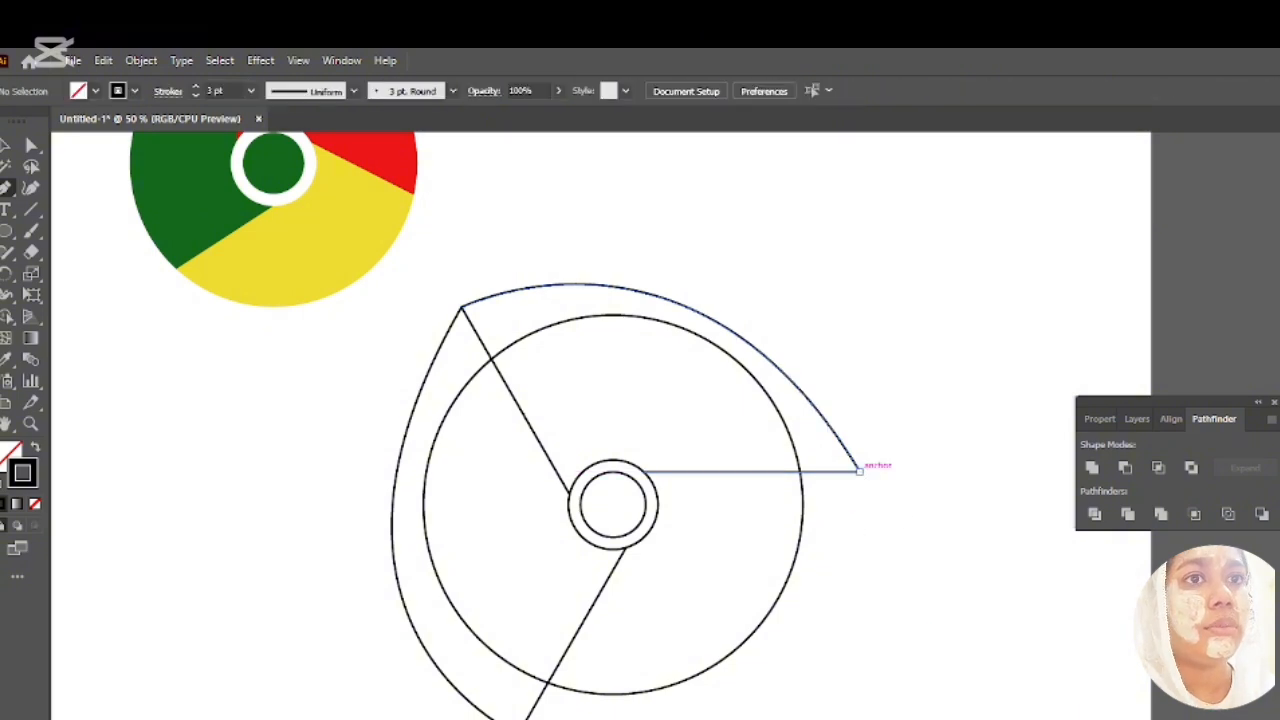
Connect the outer ends of the horizontal and lower lines with a Pen tool curve outside the large circle
left_click(860, 470)
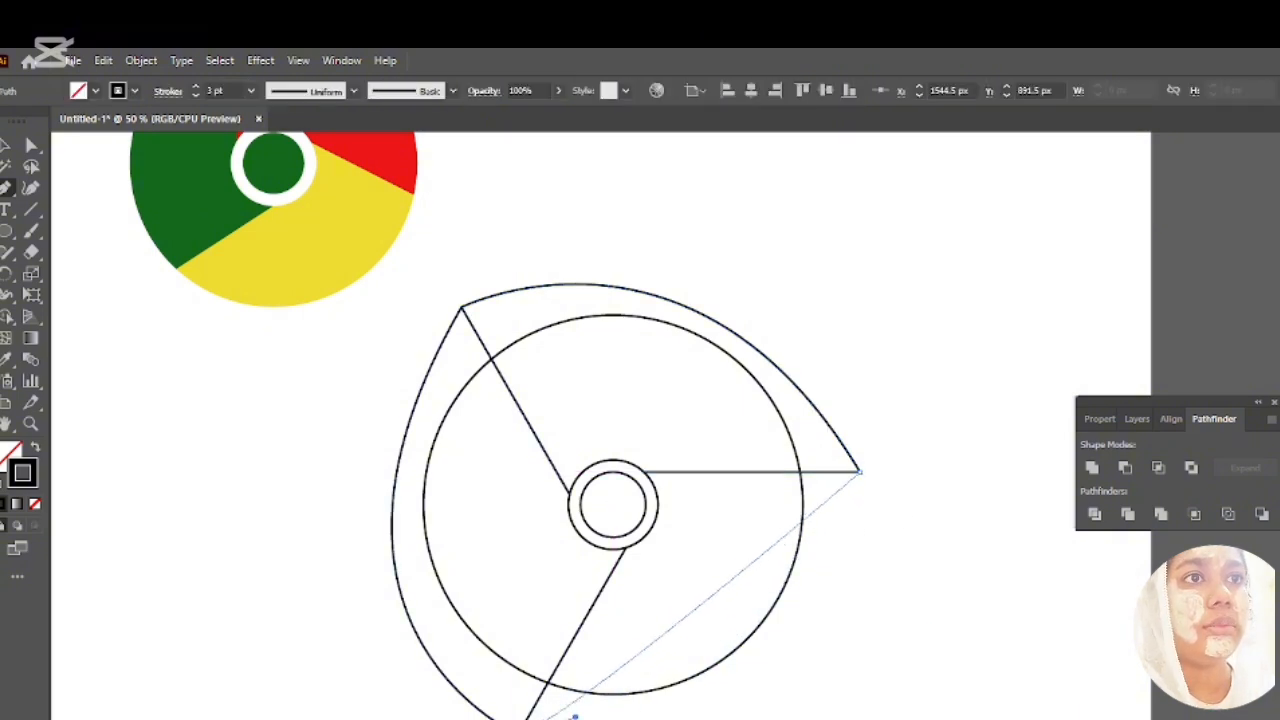
left_click_drag(520, 719, 191, 695)
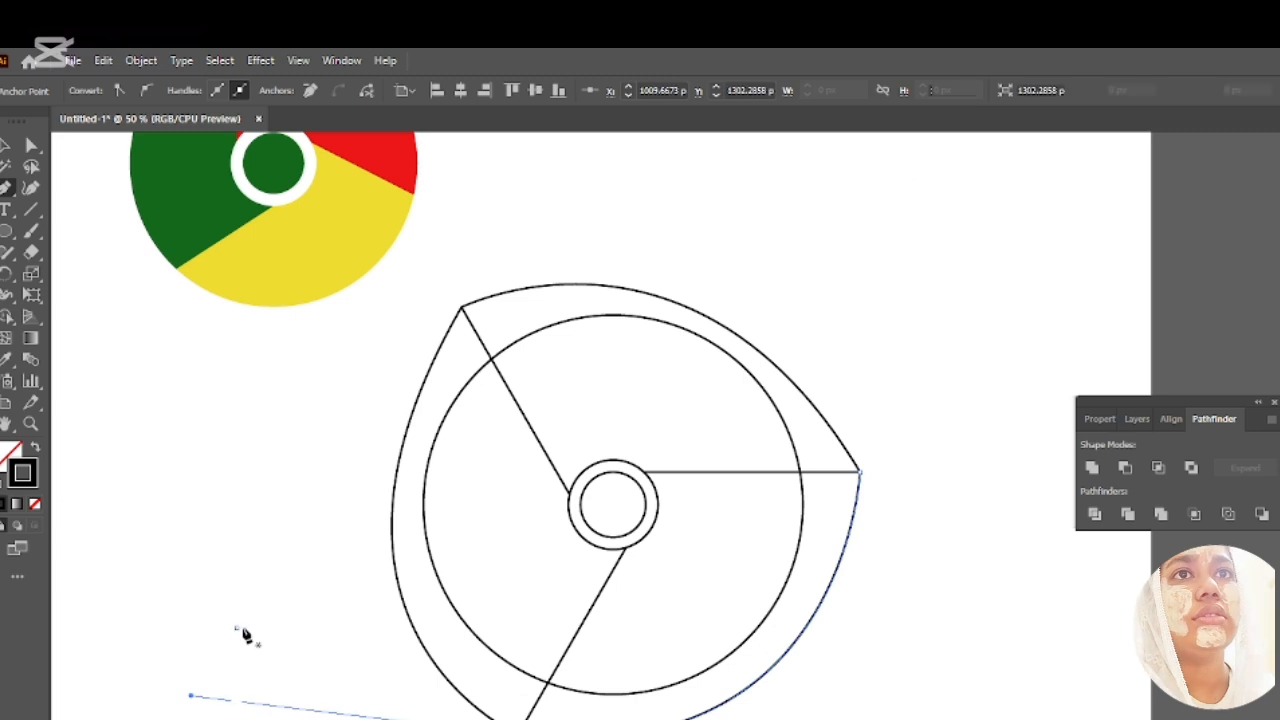
left_click(244, 636, "ctrl")
left_click(5, 145)
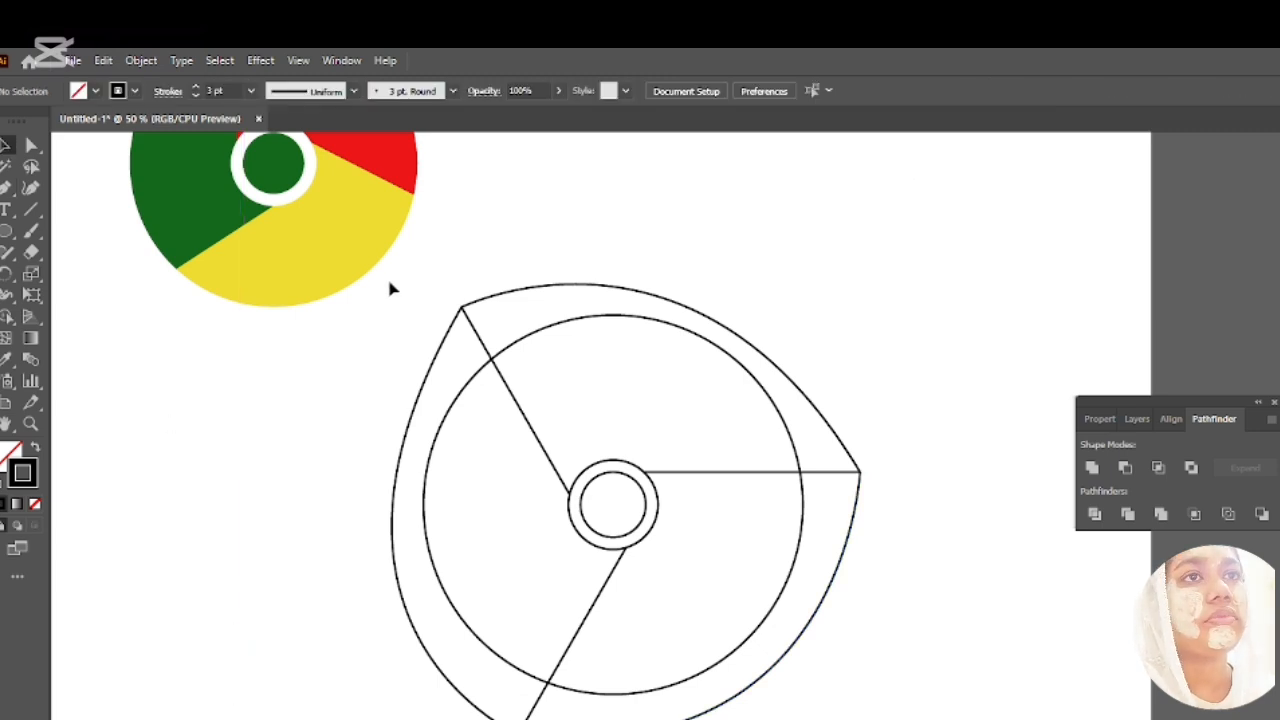
Merge the three regions between the large circle and the outer curves into one with the Shape Builder tool
mouse_move(390, 285)
left_mouse_down()
mouse_move(655, 586)
mouse_move(960, 719)
left_mouse_up()
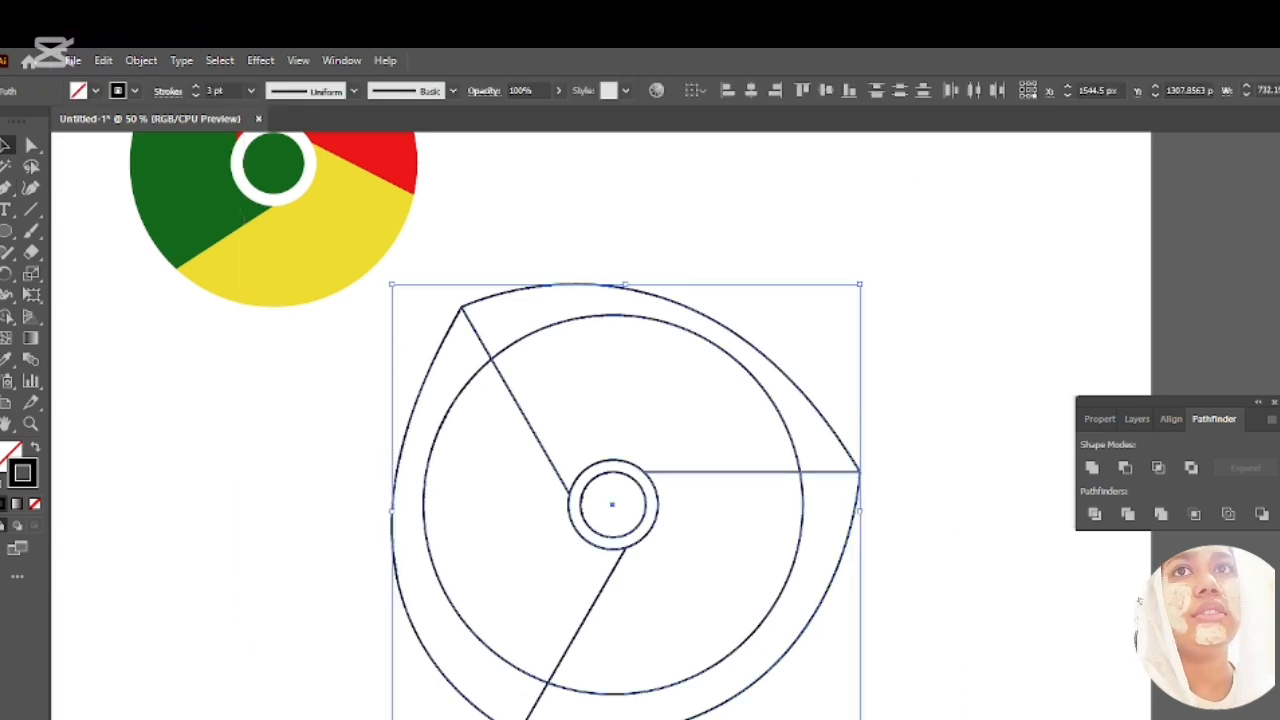
left_click(7, 320)
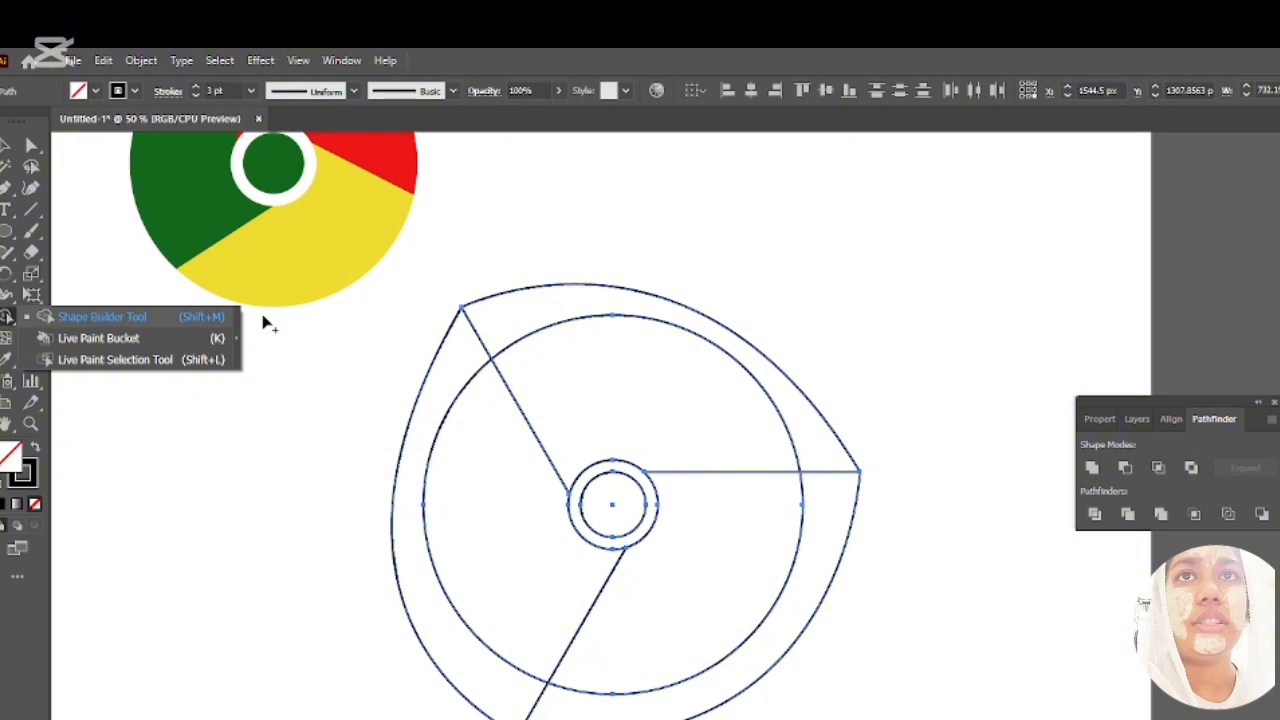
left_click(95, 316)
mouse_move(520, 316)
left_mouse_down()
mouse_move(470, 356)
mouse_move(429, 461)
mouse_move(825, 588)
mouse_move(792, 688)
mouse_move(773, 702)
mouse_move(508, 709)
left_mouse_up()
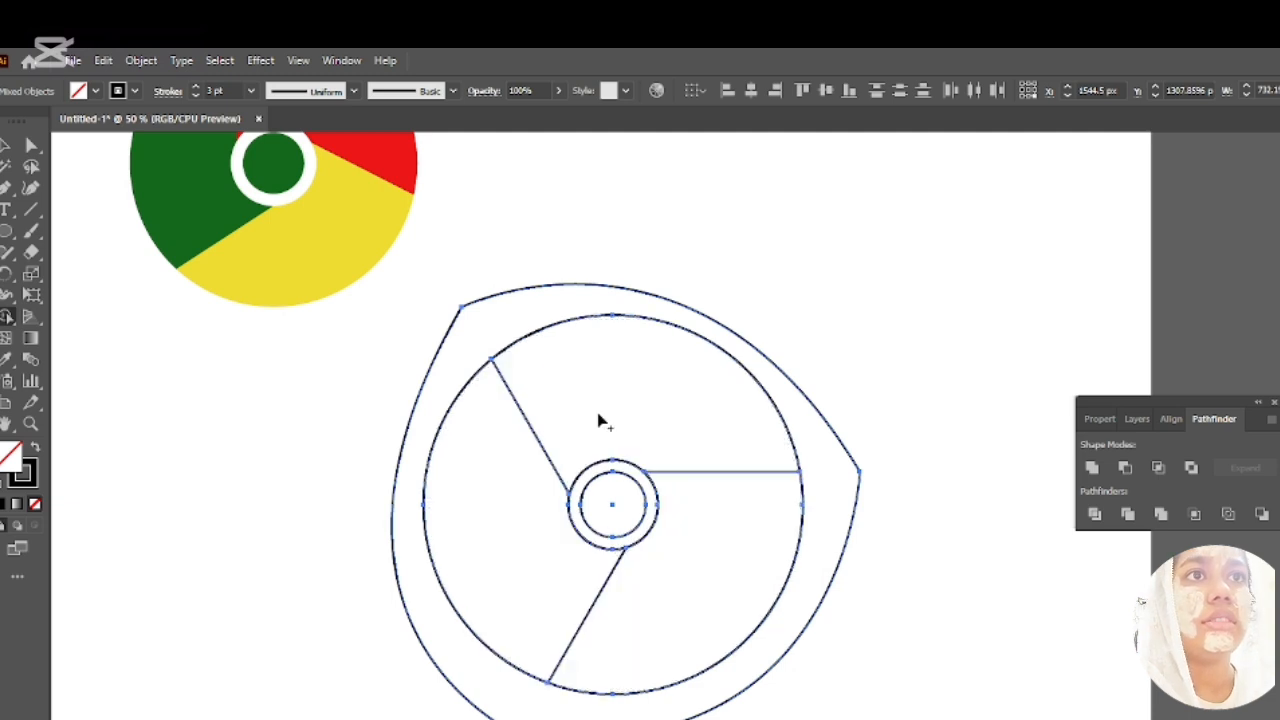
left_click(10, 146)
left_click(184, 304)
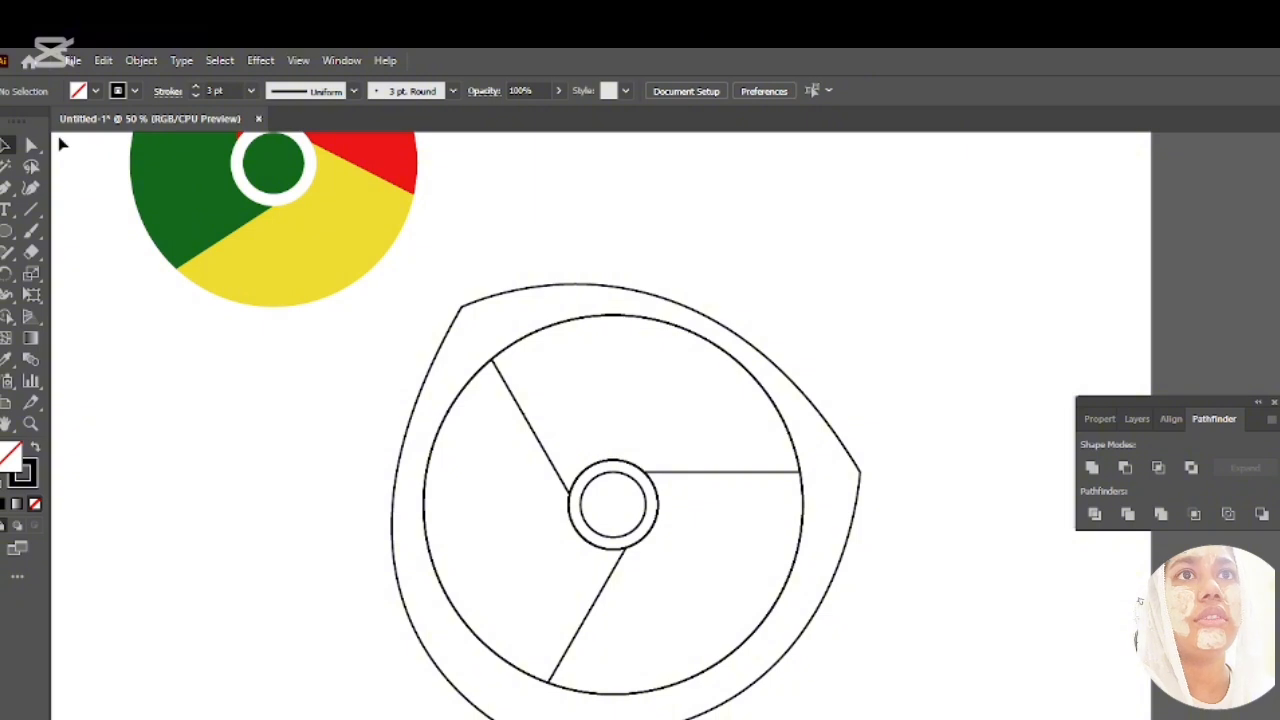
left_click_drag(368, 322, 722, 612)
key("shift+m")
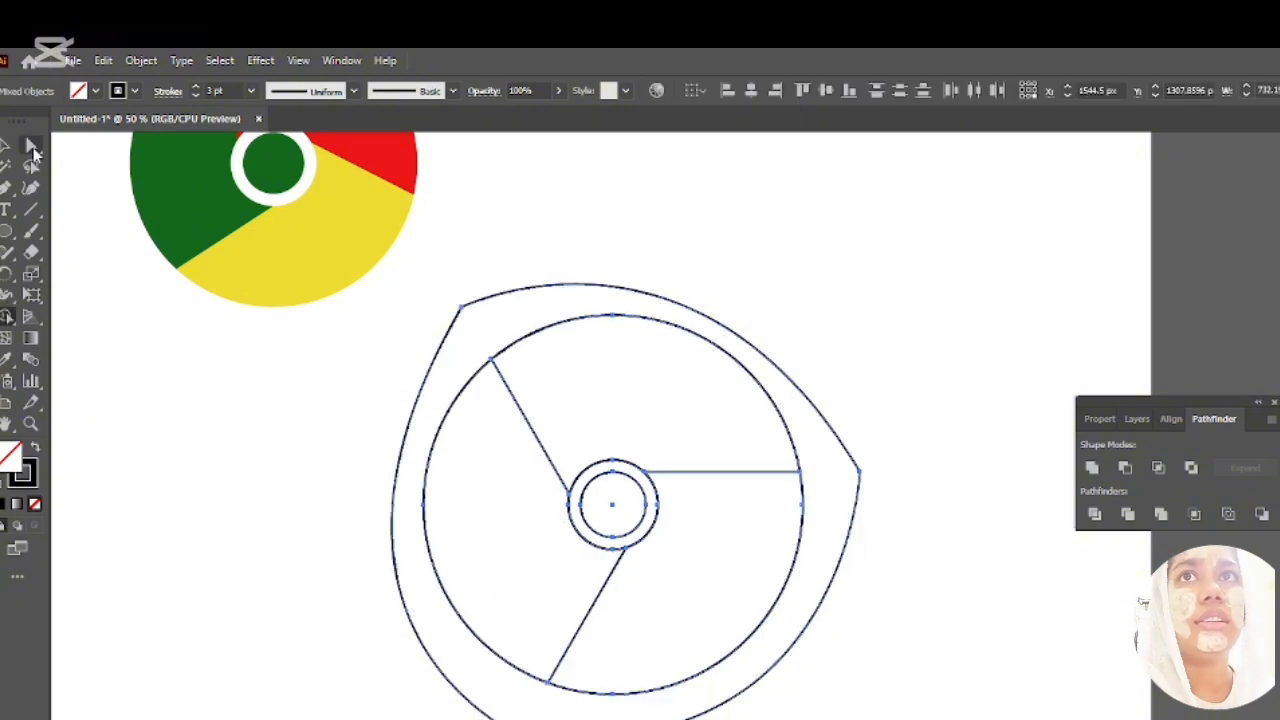
left_click(31, 148)
left_click(309, 374)
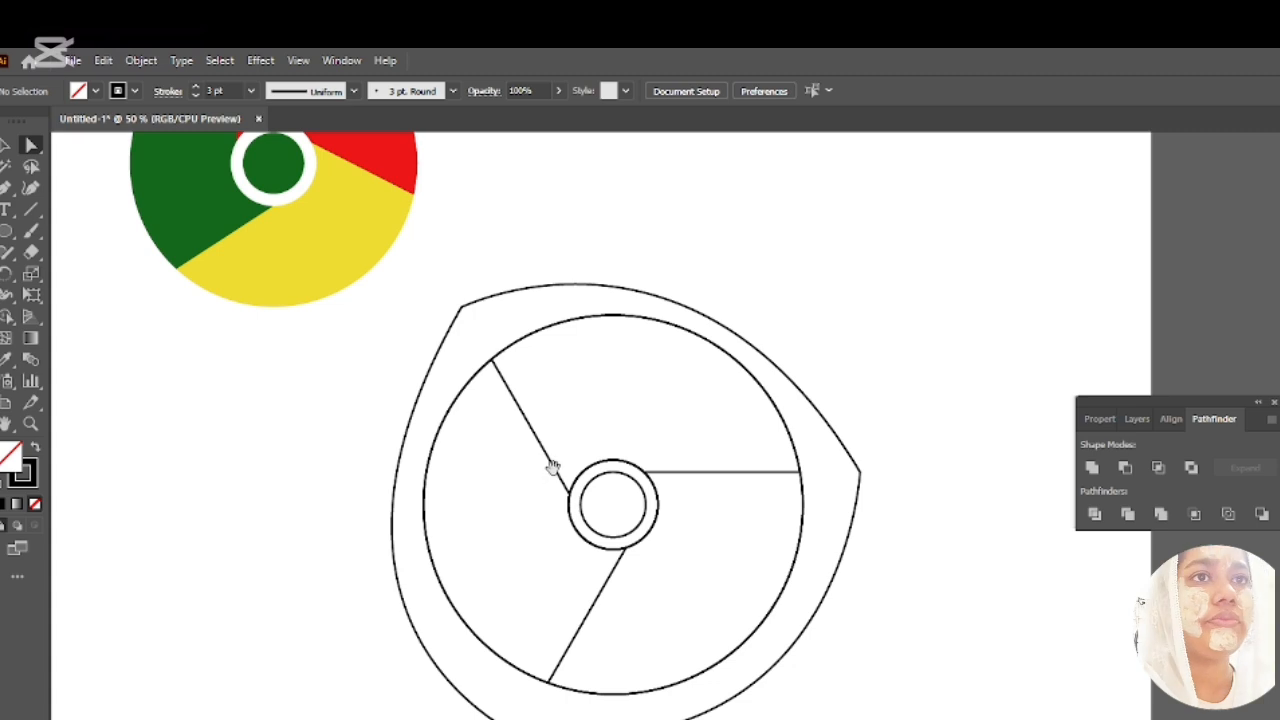
Examine in outline view how the inner ends of the three lines meet the center ring
key("ctrl+plus")
key("ctrl+plus")
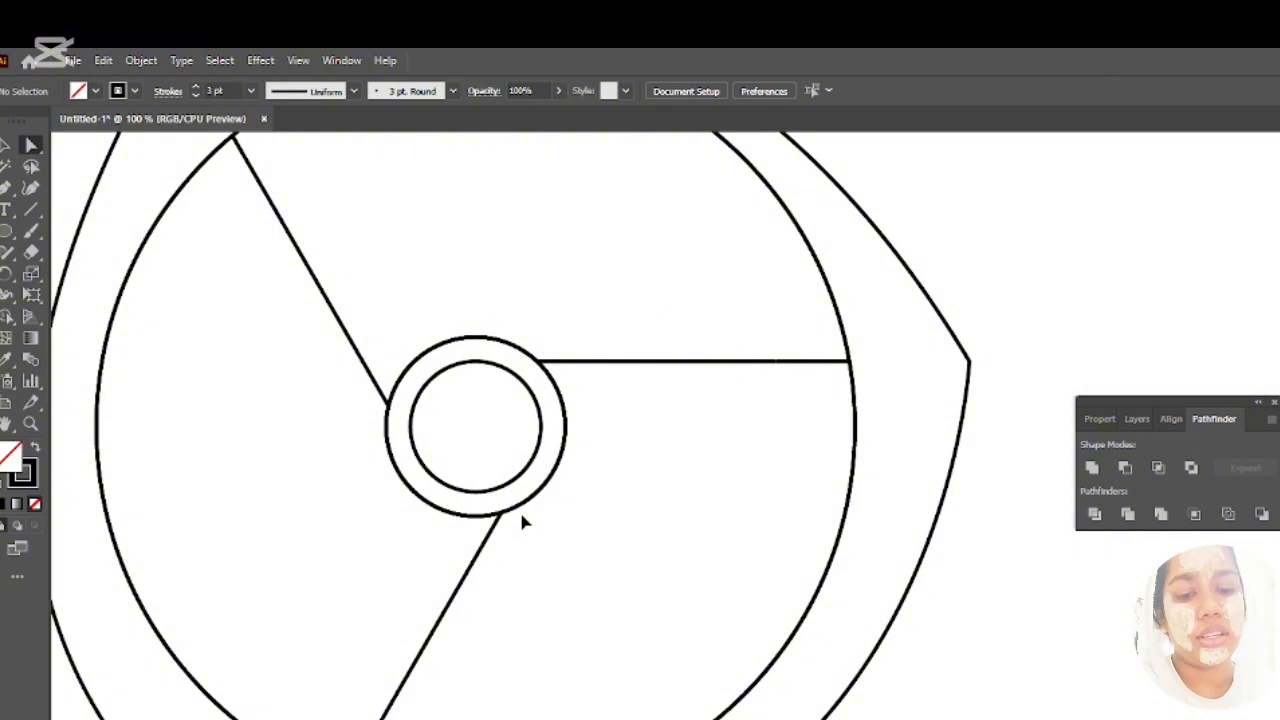
key("ctrl+y")
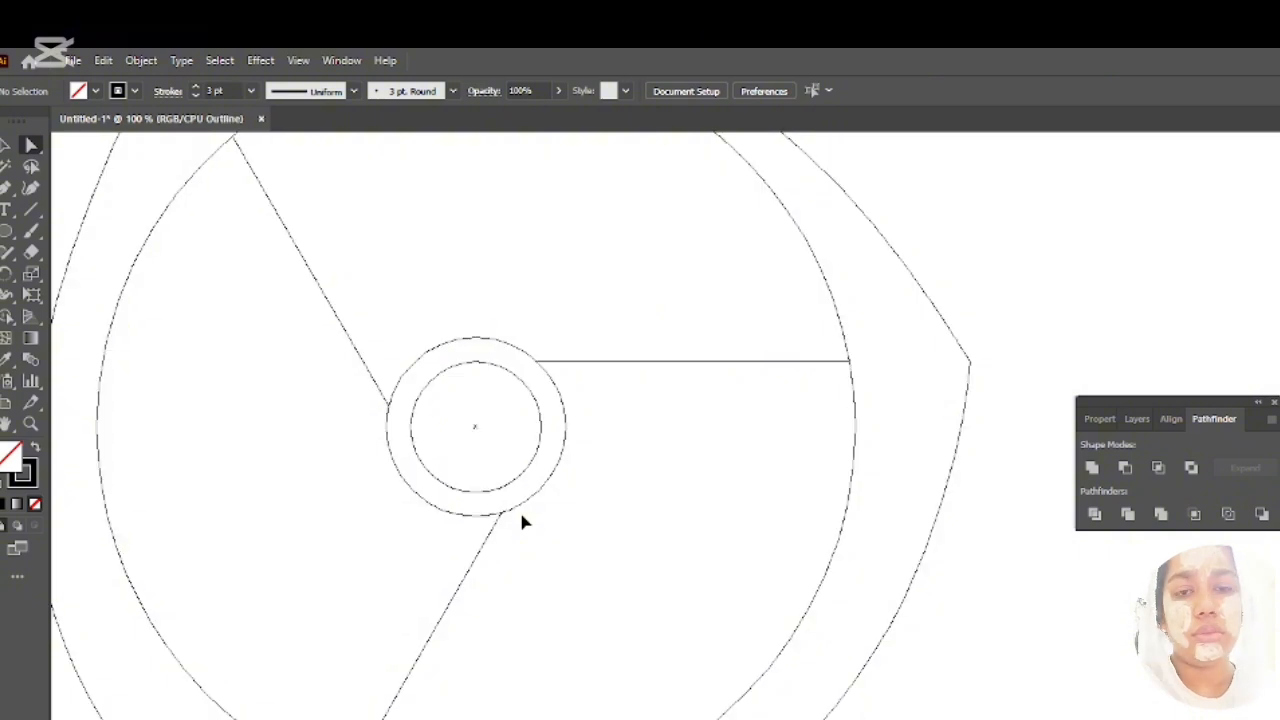
scroll(474, 450, "up", 2)
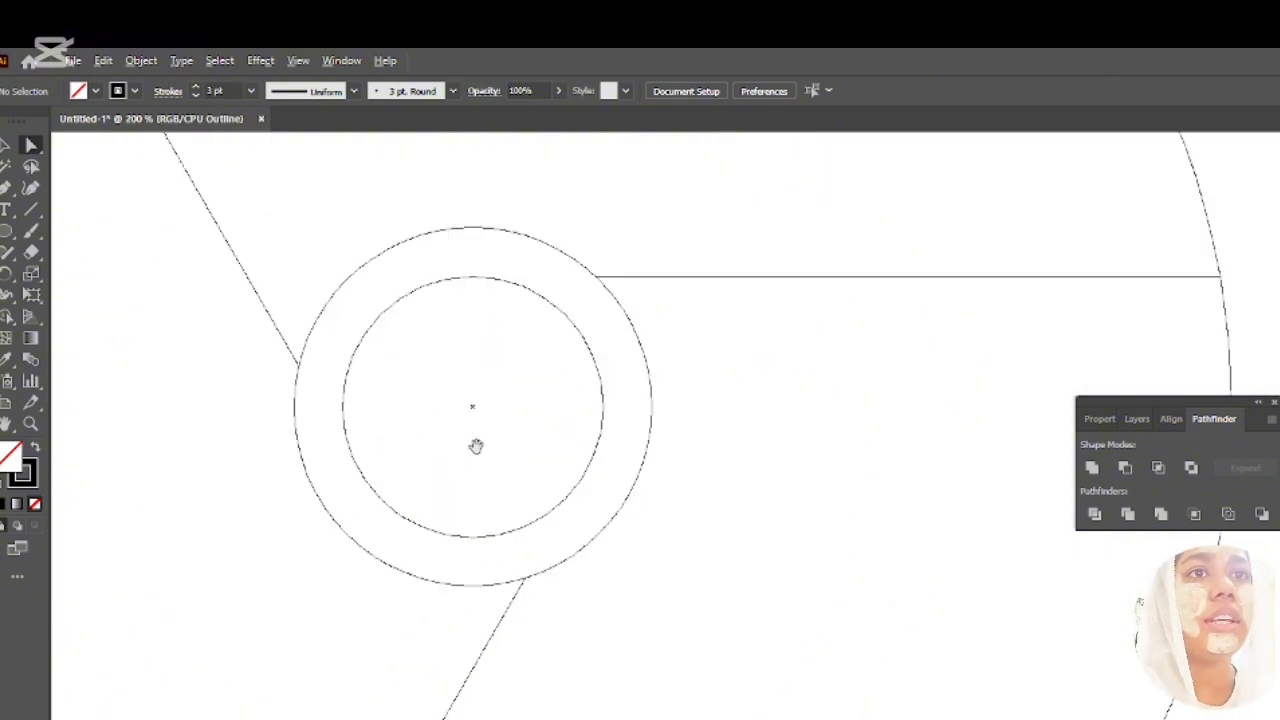
mouse_move(602, 542)
left_mouse_down()
mouse_move(721, 719)
mouse_move(680, 701)
mouse_move(640, 590)
left_mouse_up()
scroll(680, 701, "down", 2)
scroll(680, 701, "down", 3)
left_click(643, 590)
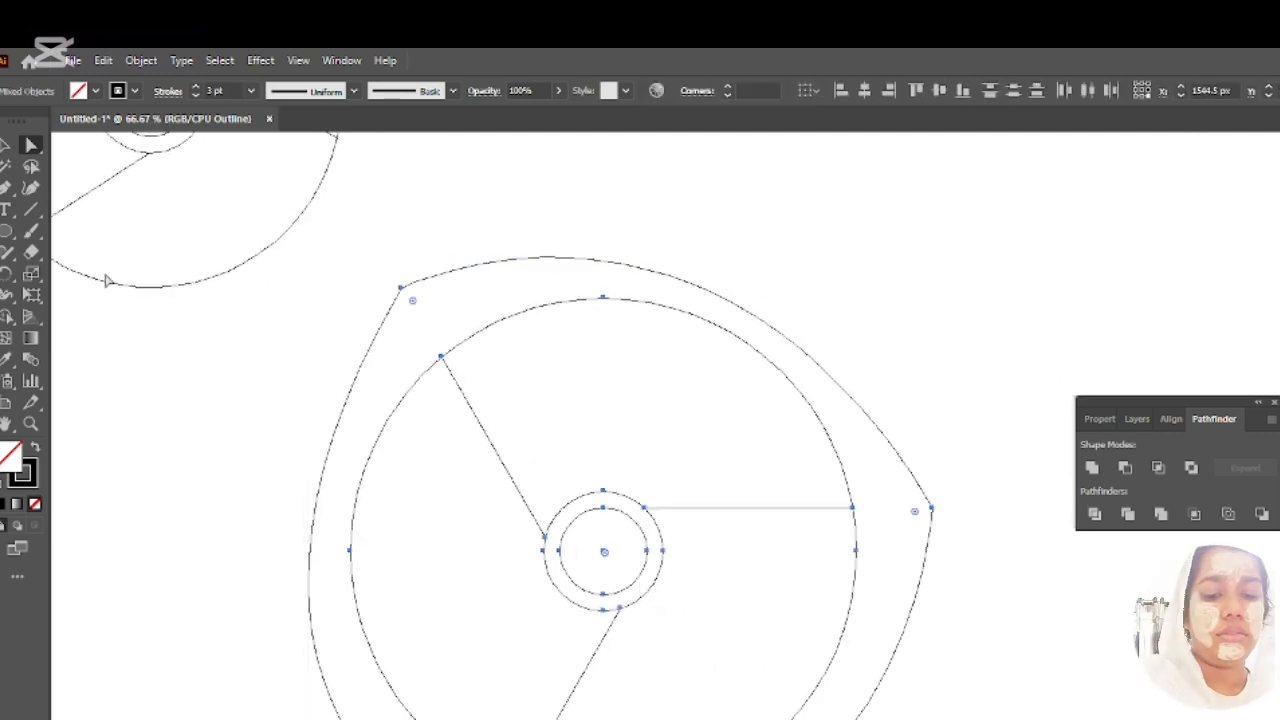
key("ctrl+y")
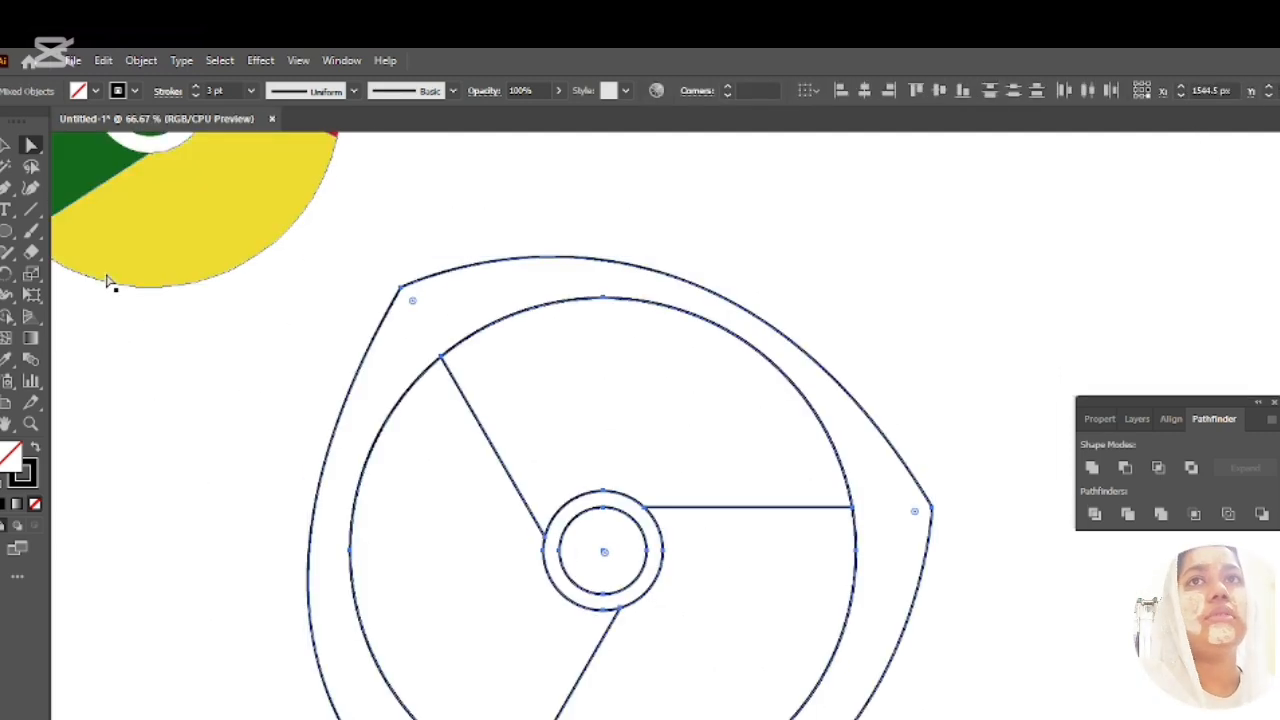
left_click(200, 397)
Extend the inner ends of all three lines slightly past the ring's outer circle into the ring
left_click_drag(646, 507, 631, 513)
left_click_drag(546, 532, 550, 545)
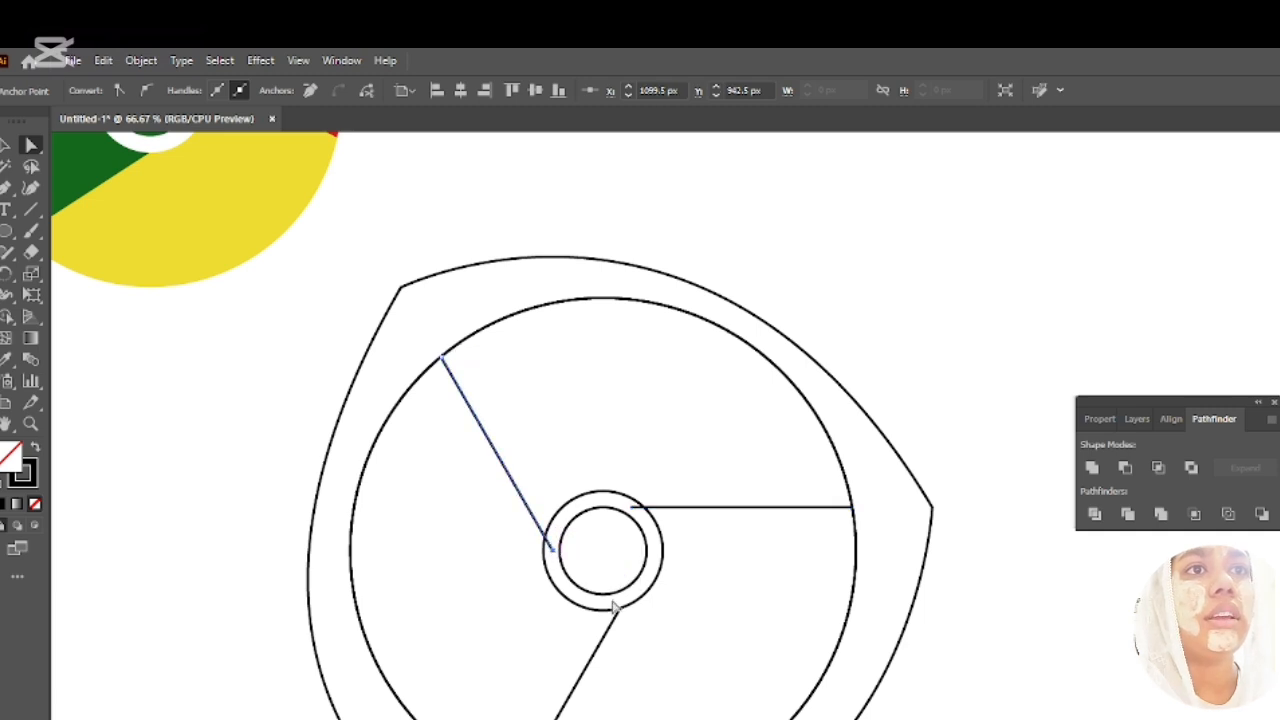
left_click_drag(620, 606, 627, 598)
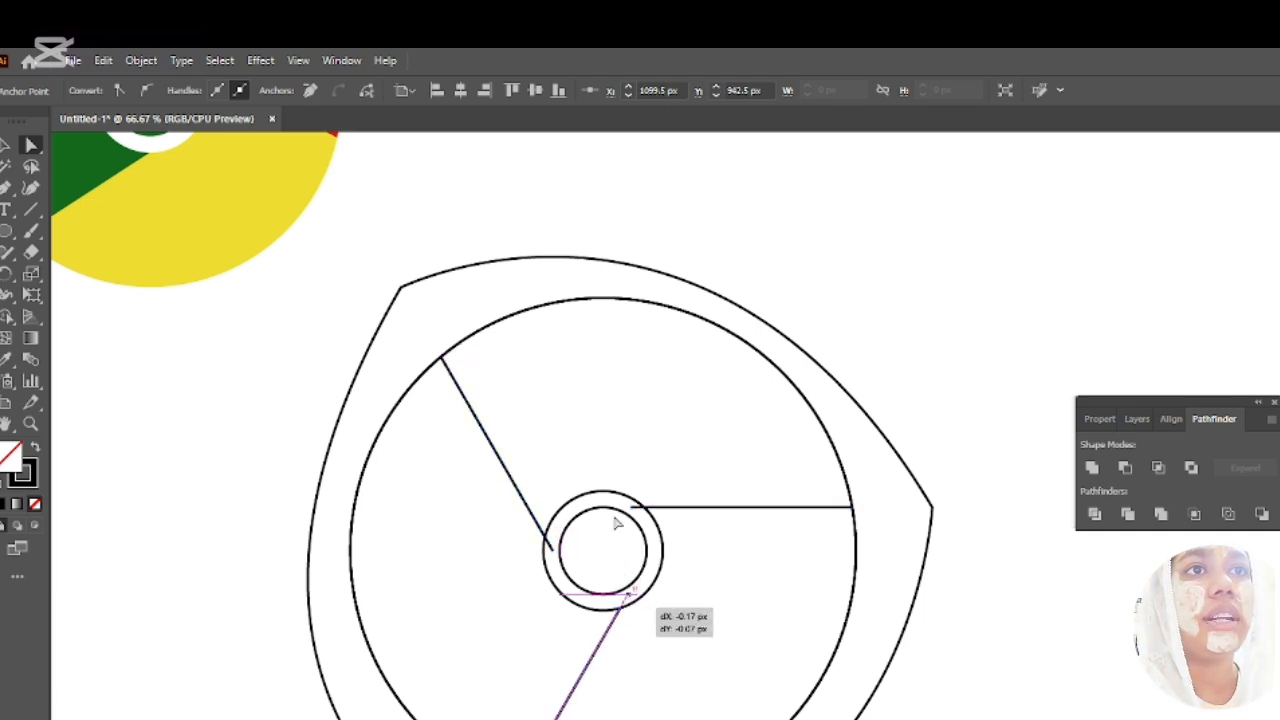
left_click_drag(617, 523, 617, 523)
left_click(566, 429)
left_click_drag(337, 275, 495, 460)
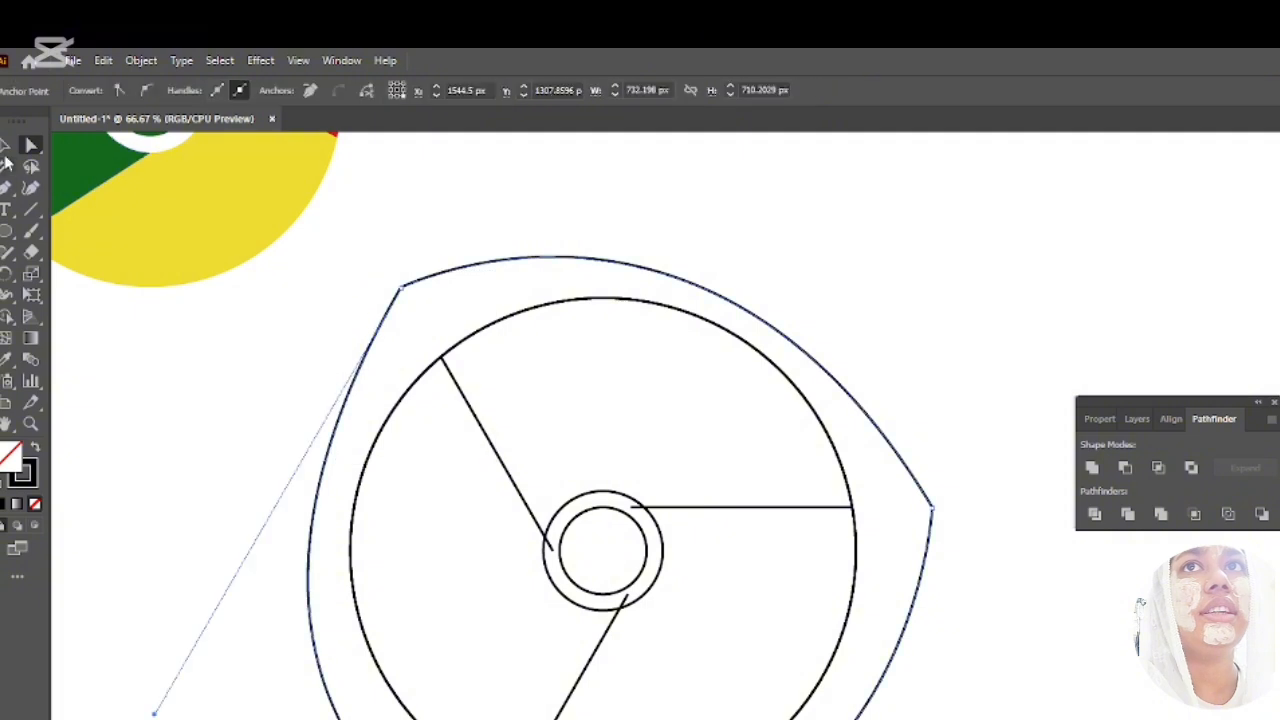
Merge the area of the center ring into one shape with the Shape Builder tool across the whole selected drawing
left_click(6, 146)
mouse_move(300, 290)
left_mouse_down()
mouse_move(463, 492)
mouse_move(952, 719)
left_mouse_up()
left_click(7, 318)
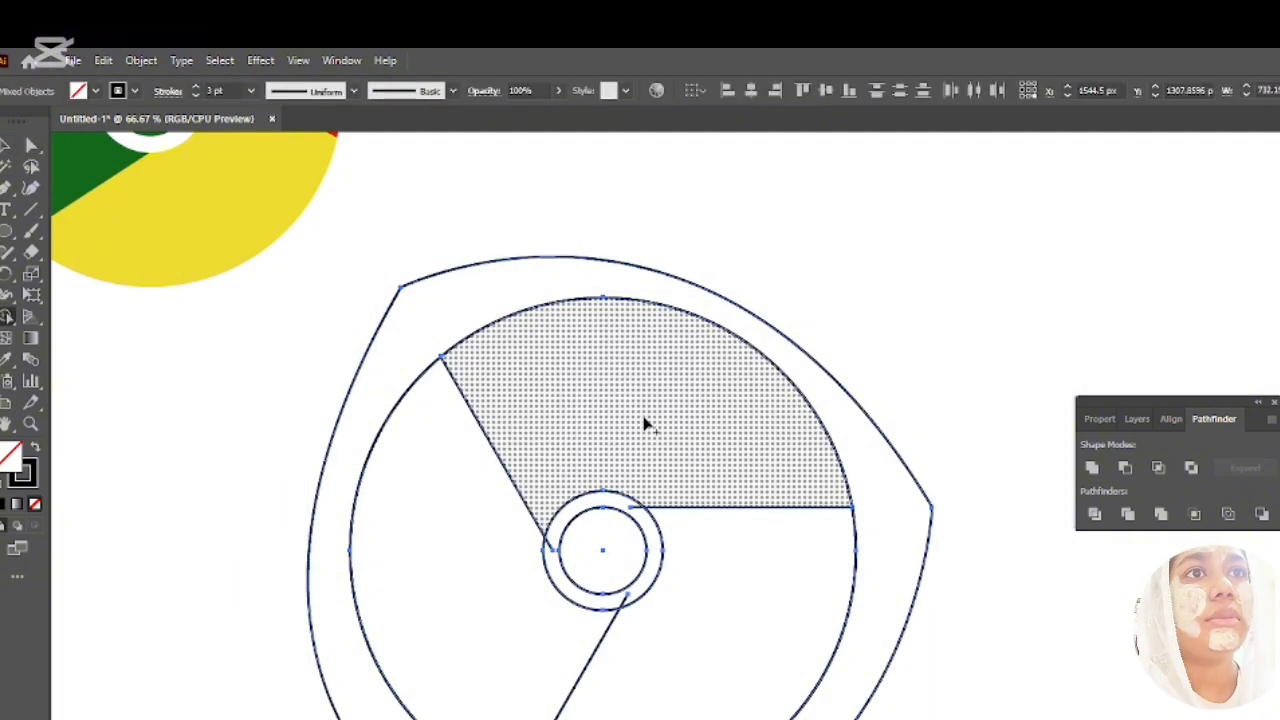
left_click(645, 576)
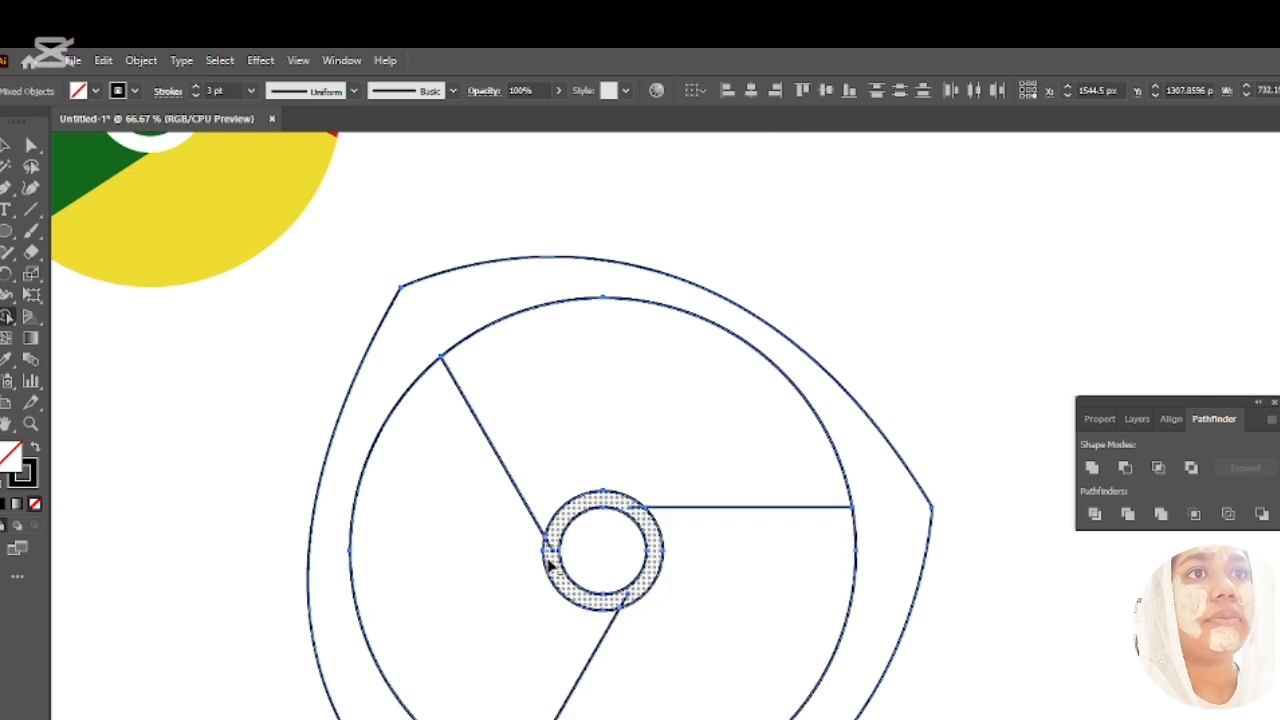
mouse_move(558, 519)
left_mouse_down()
mouse_move(600, 505)
mouse_move(651, 530)
left_mouse_up()
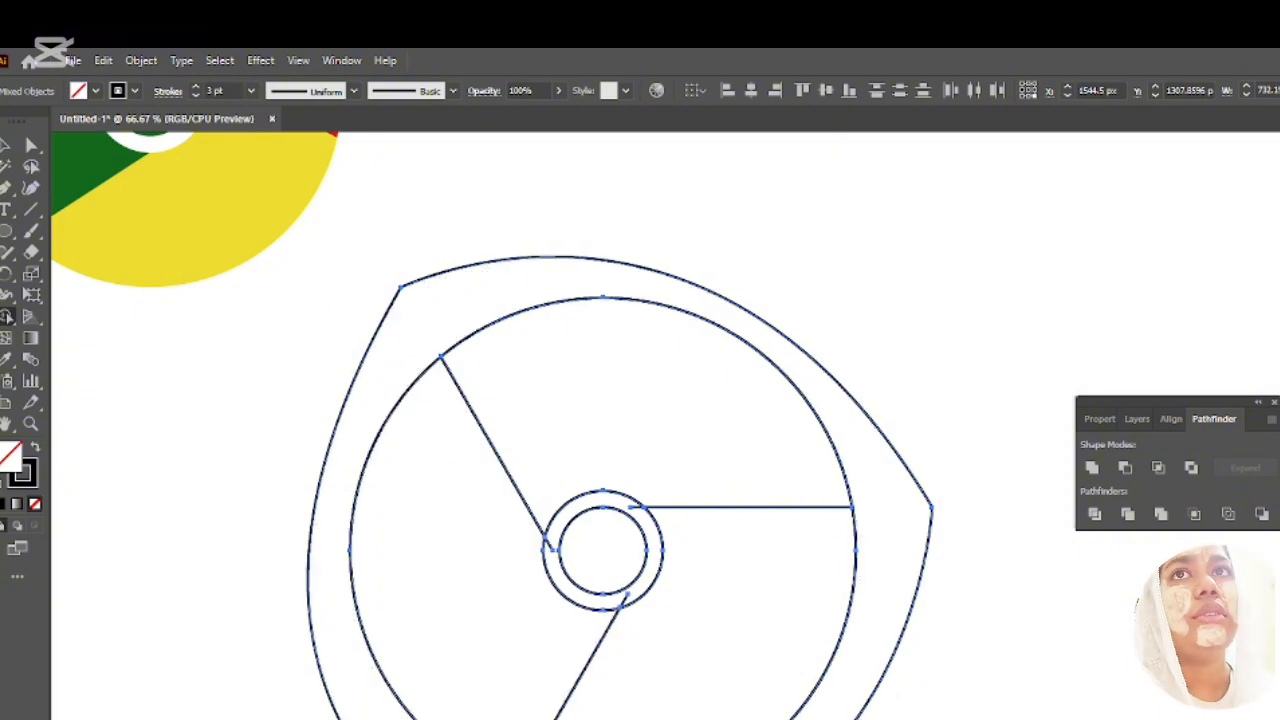
Remove the region outside the large circle with the Shape Builder tool
left_click(5, 146)
left_click(6, 318)
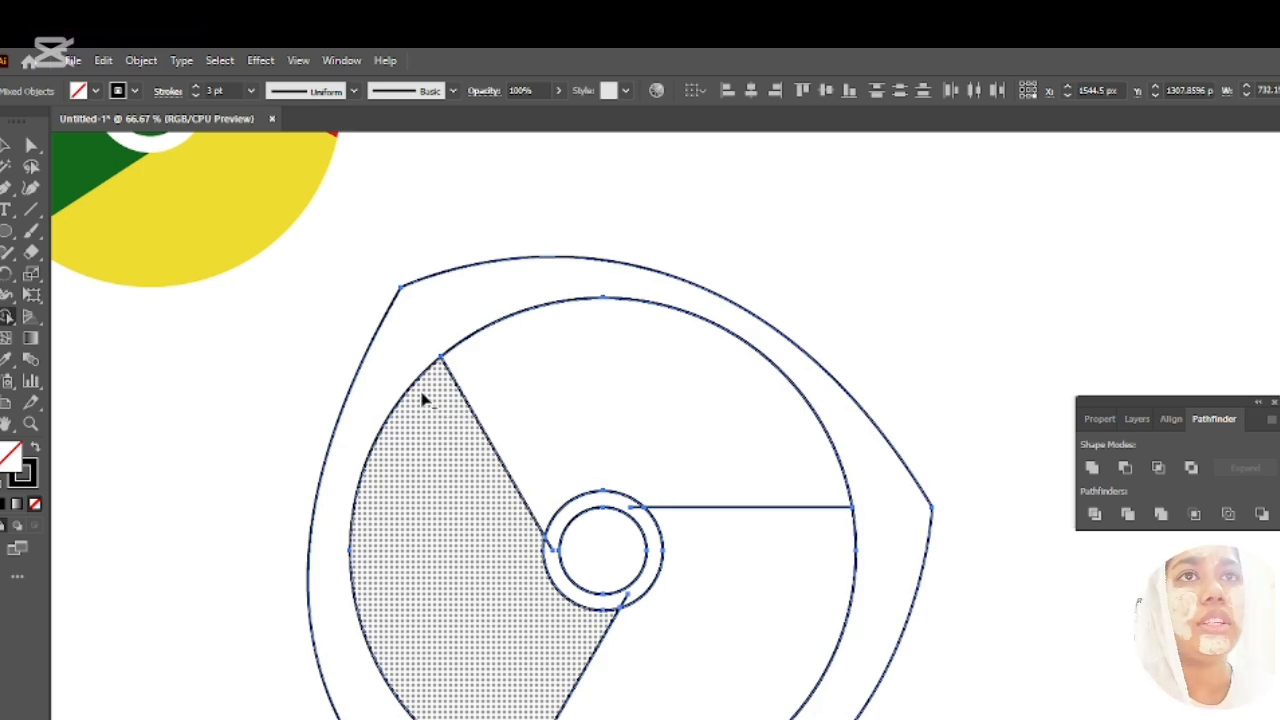
left_click(392, 316, "alt")
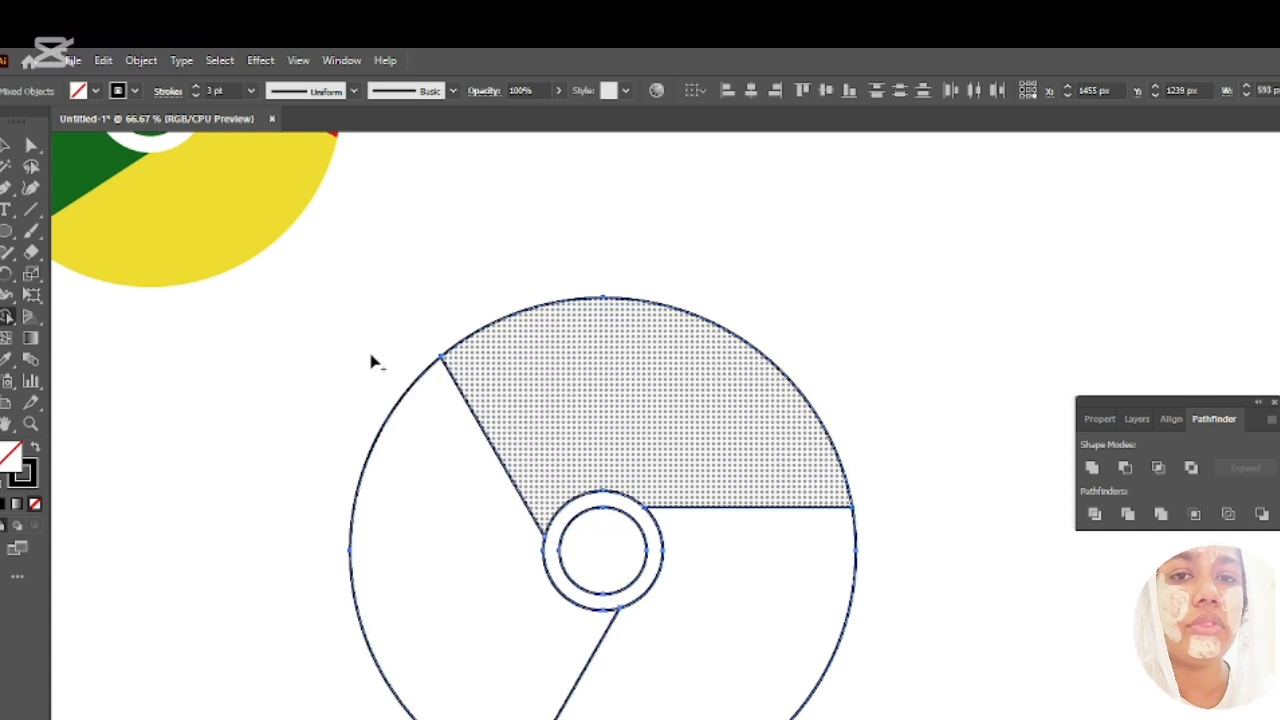
left_click(6, 145)
left_click(200, 394)
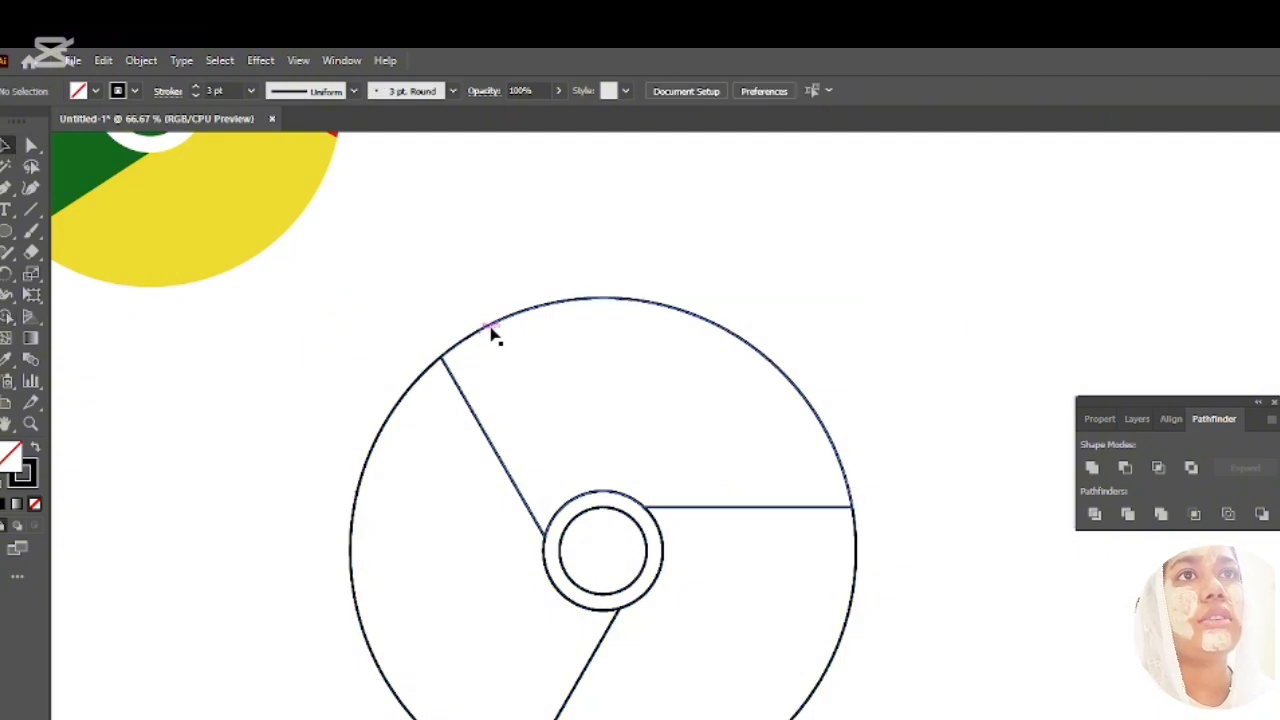
Fill the upper segment of the circle with the red sampled from the reference logo
left_click(494, 337)
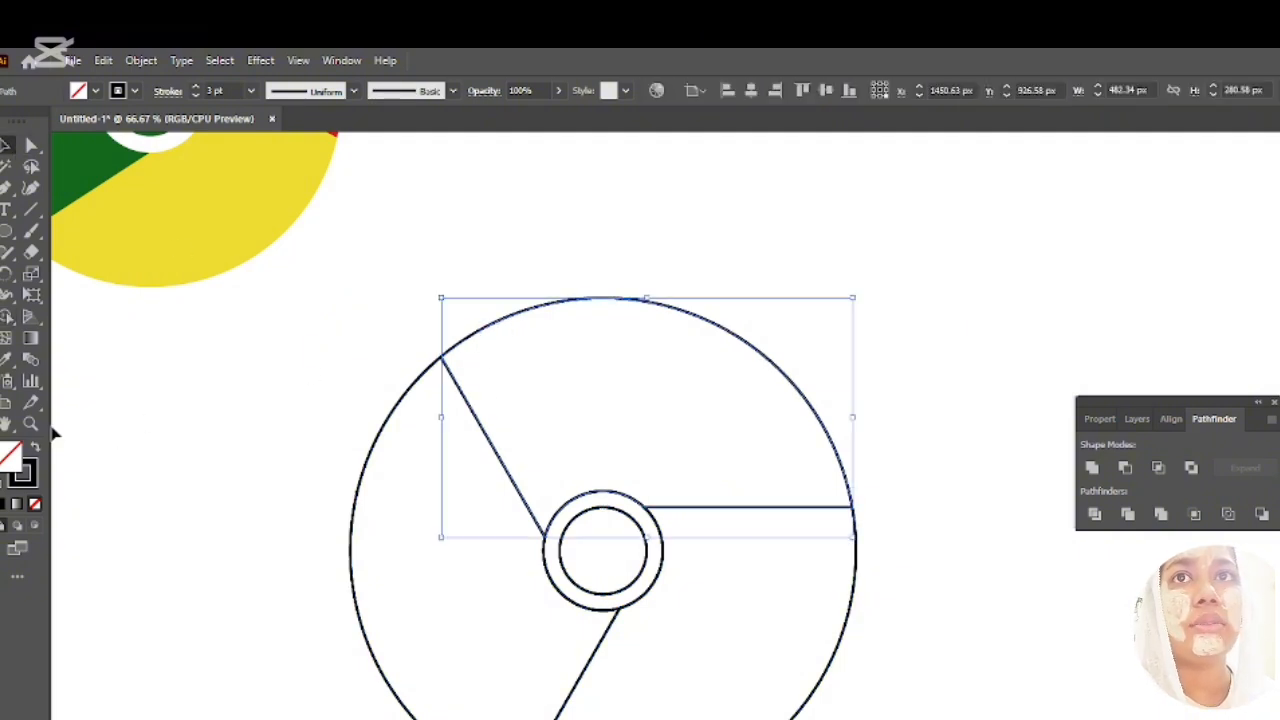
left_click(6, 366)
scroll(120, 400, "up", 3)
left_click(271, 177)
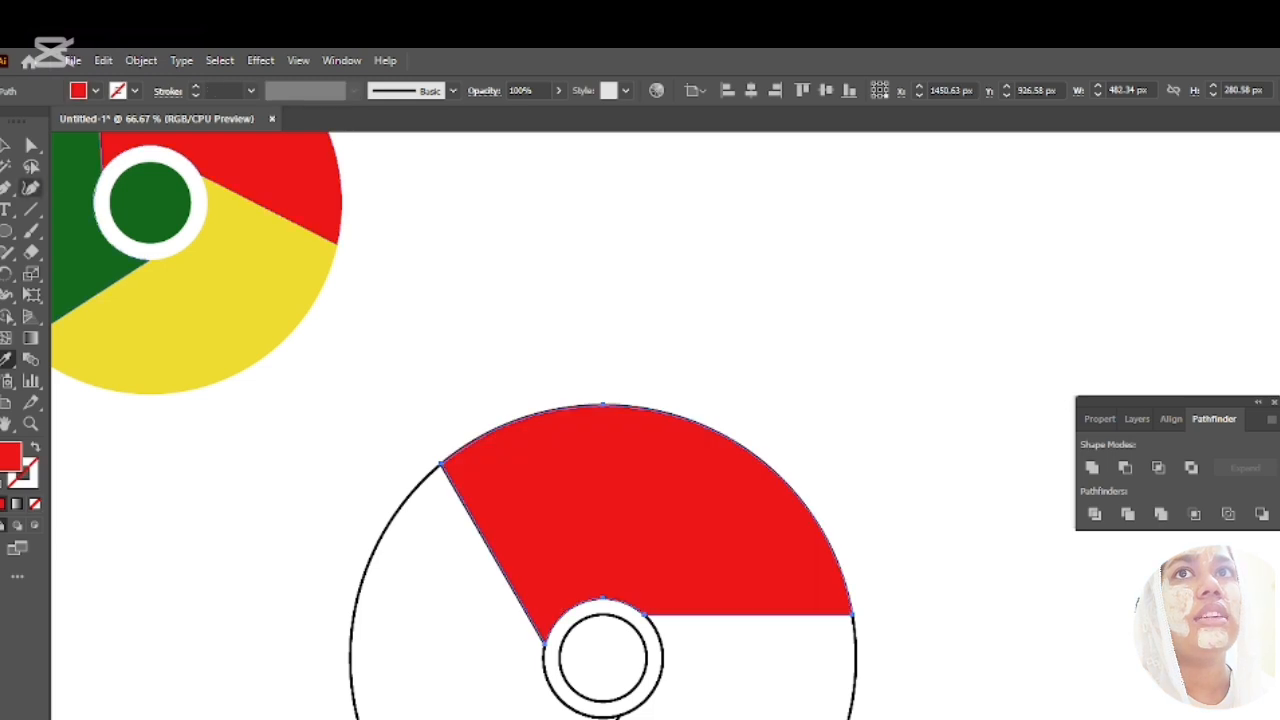
left_click(6, 145)
left_click(303, 528)
Try to fill the left segment with the reference logo's green, and undo the fill
left_click_drag(293, 514, 380, 640)
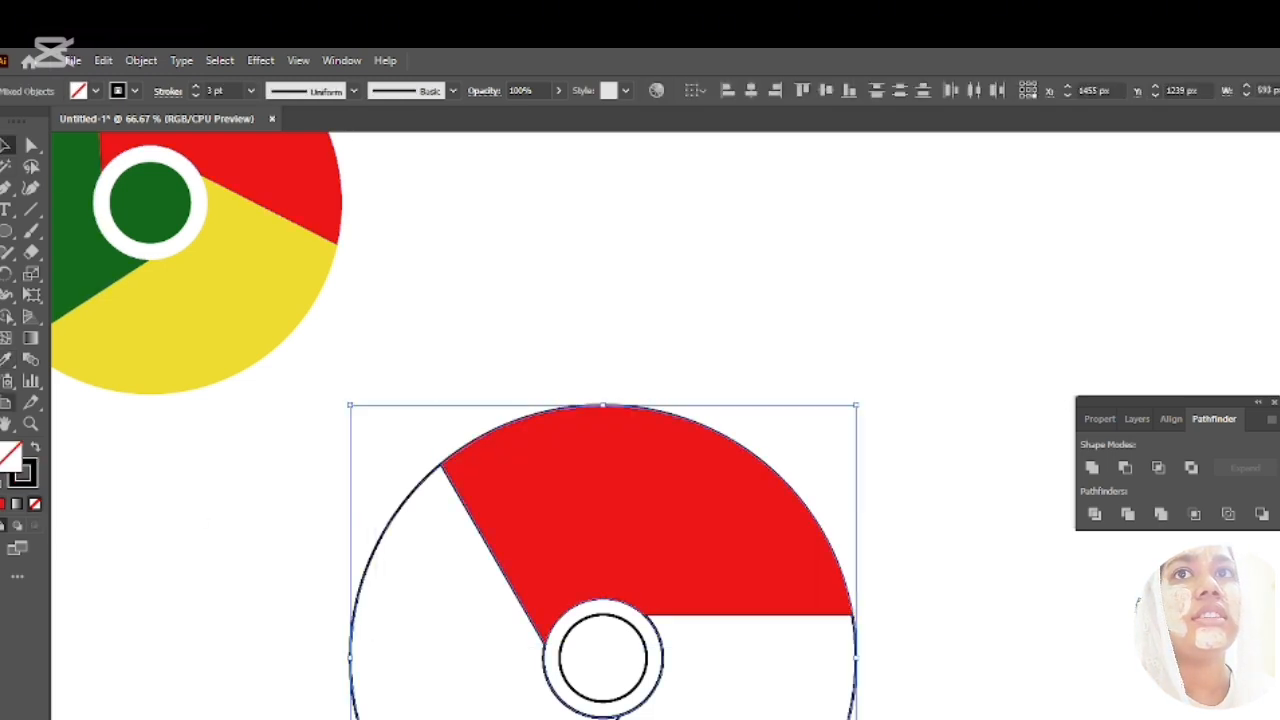
left_click(6, 362)
left_click(77, 206)
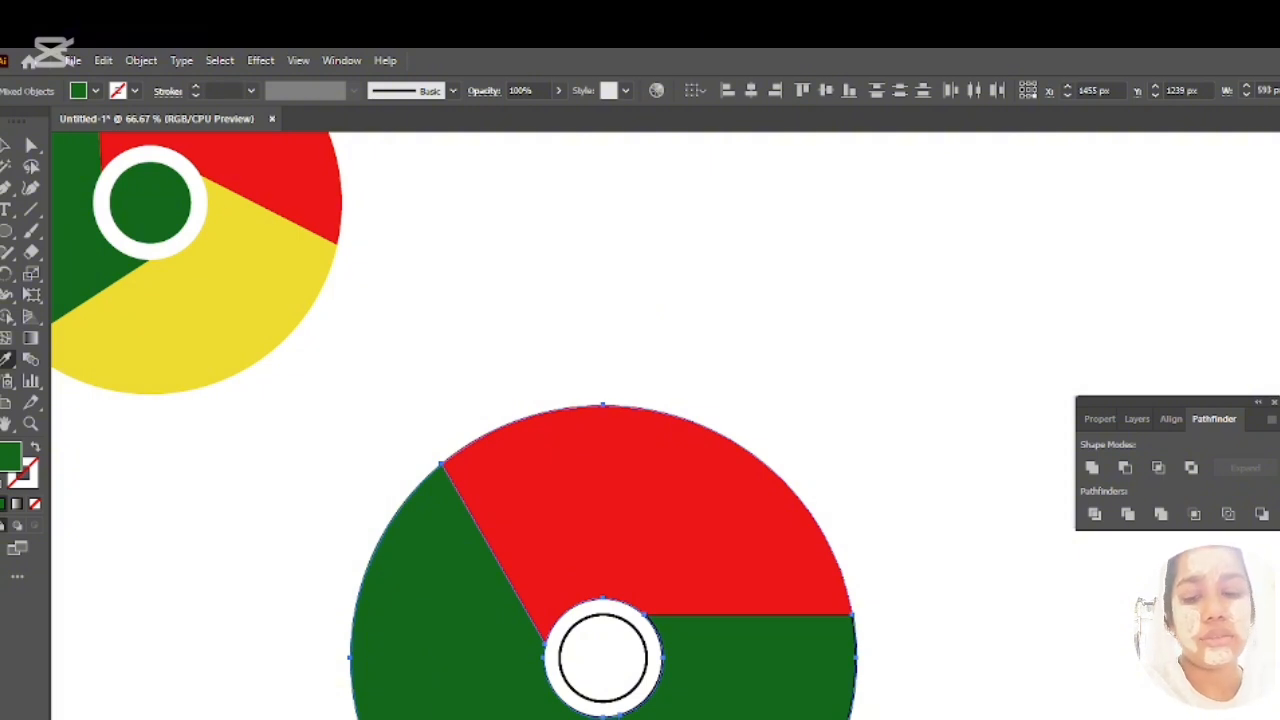
key("ctrl+z")
left_click(6, 150)
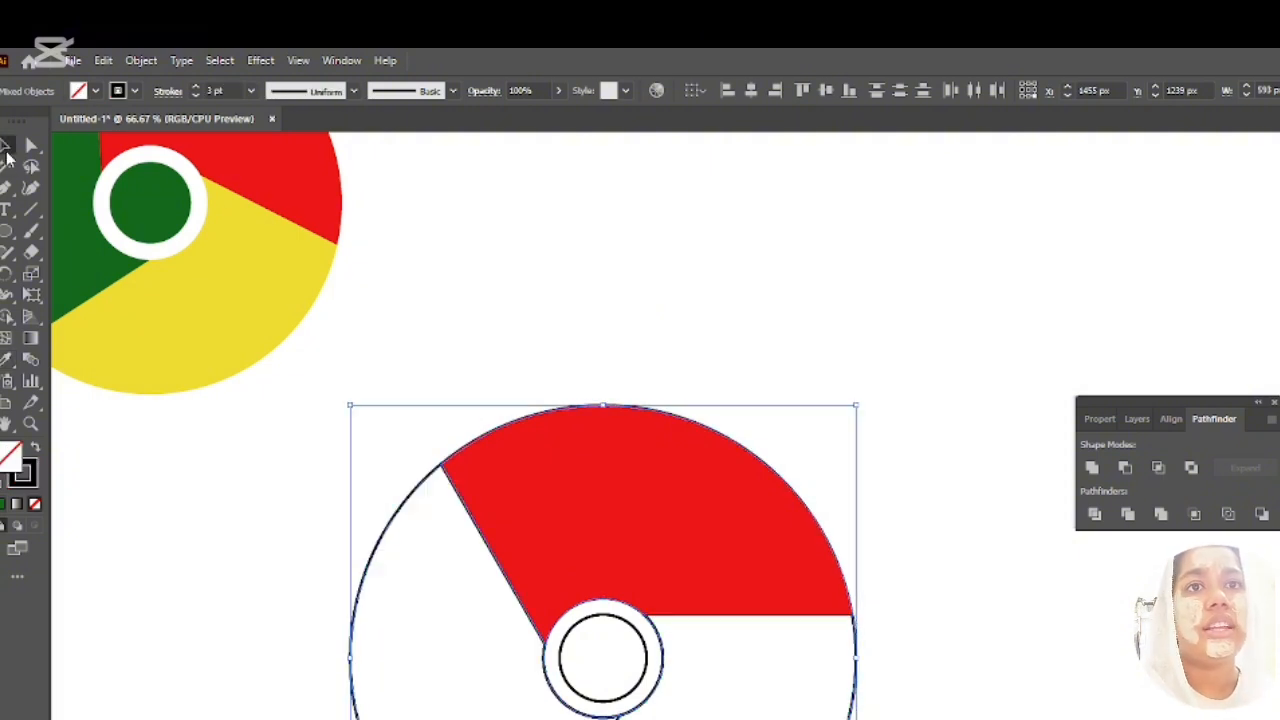
left_click(337, 713)
Split the left segment from the lower-right segment as its own shape with the Shape Builder tool
left_click_drag(331, 707, 706, 719)
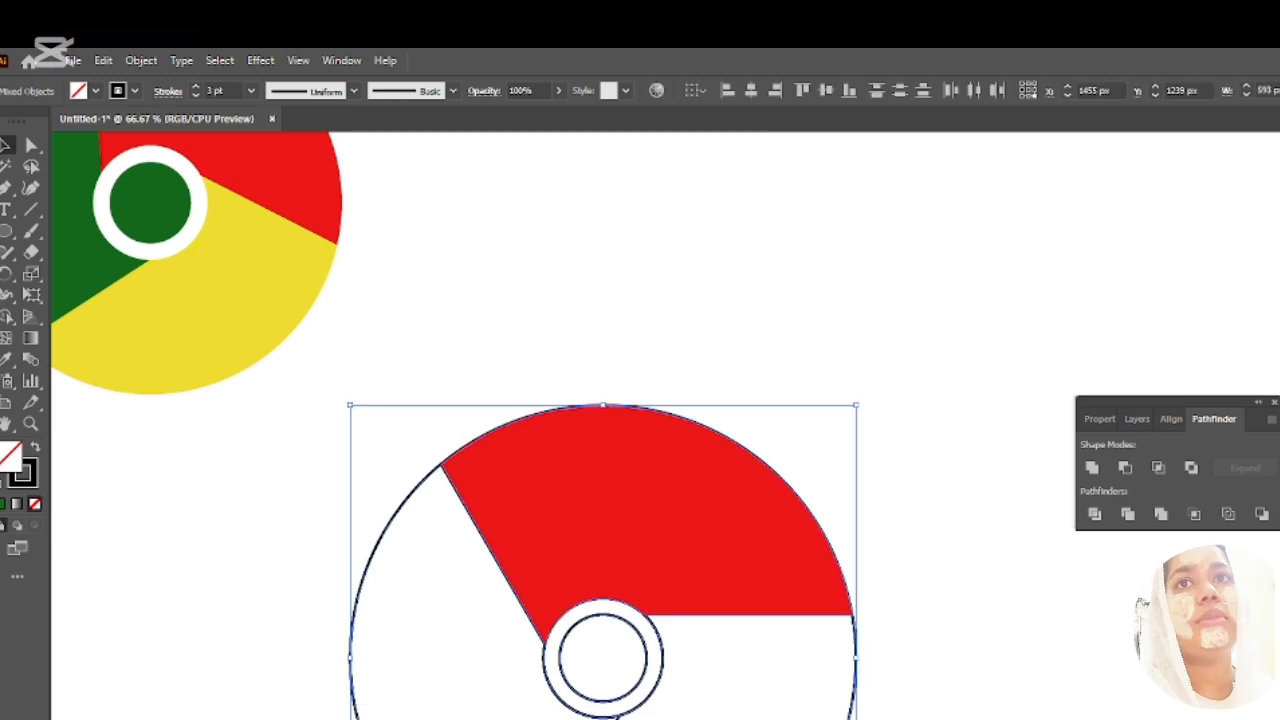
scroll(640, 426, "down", 2)
left_click(6, 316)
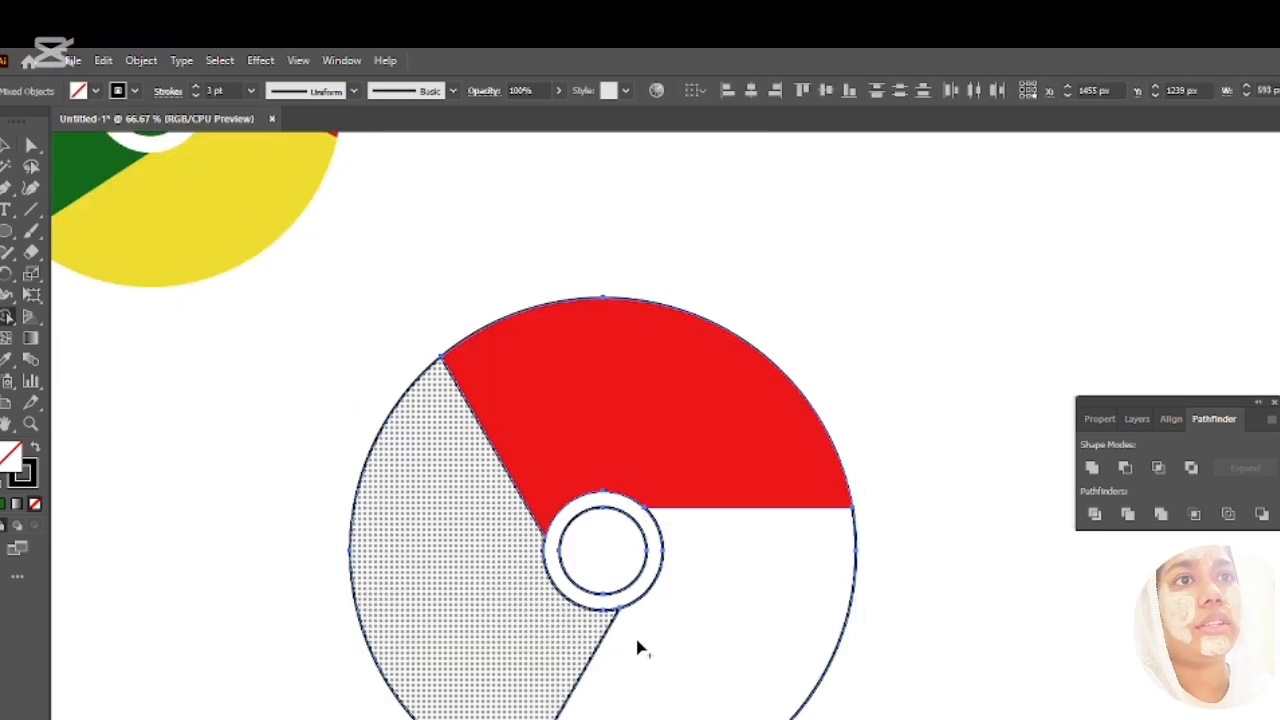
left_click(6, 150)
left_click(340, 497)
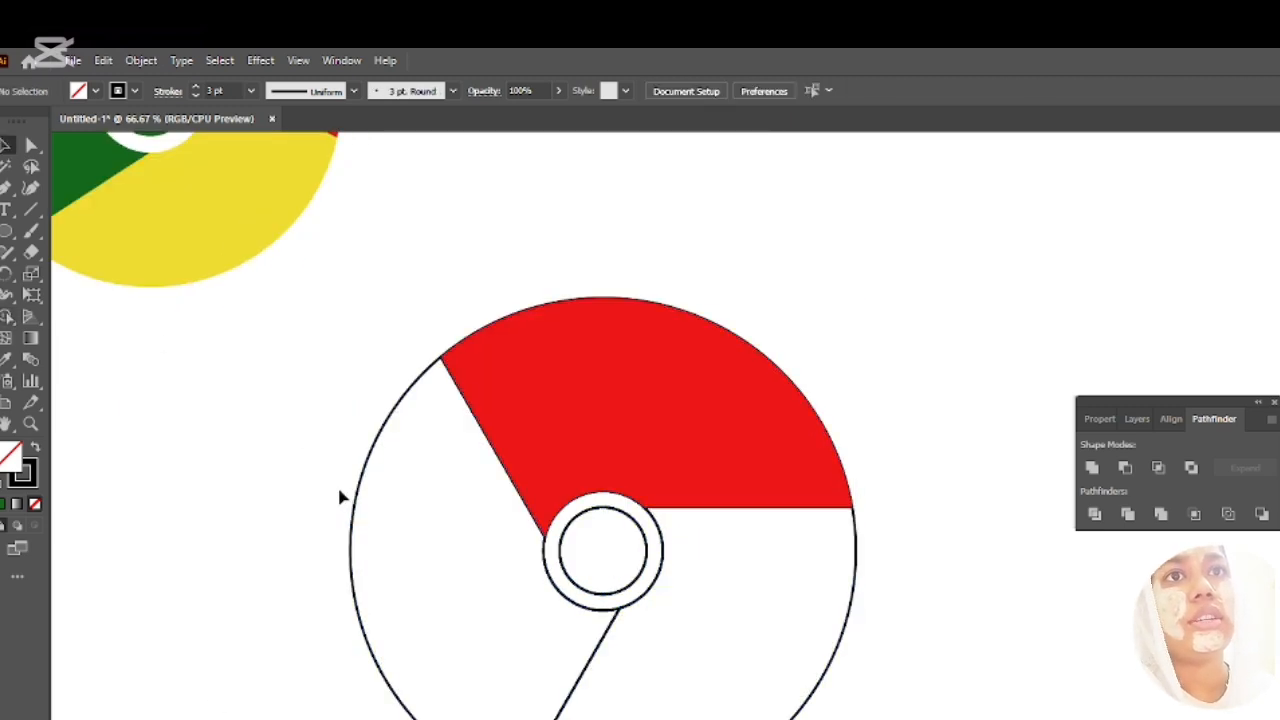
Fill the separated left segment with the green sampled from the reference logo
left_click_drag(340, 497, 378, 540)
left_click(6, 316)
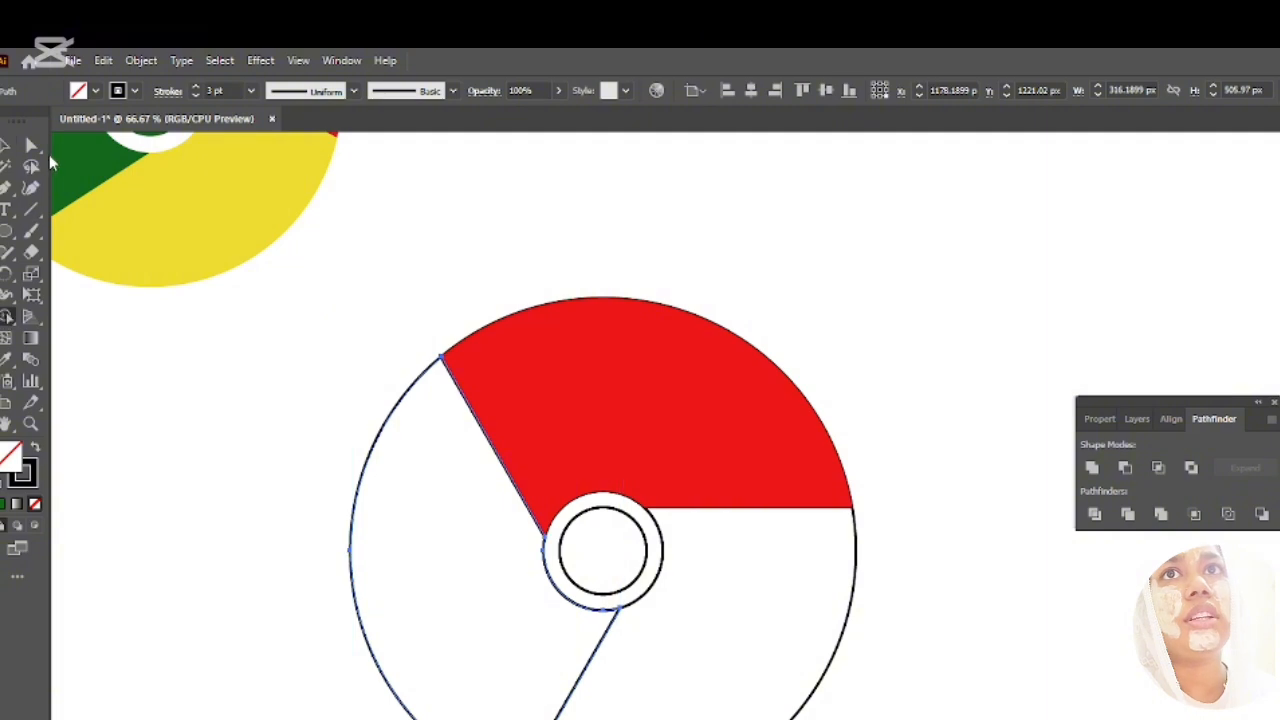
left_click(6, 359)
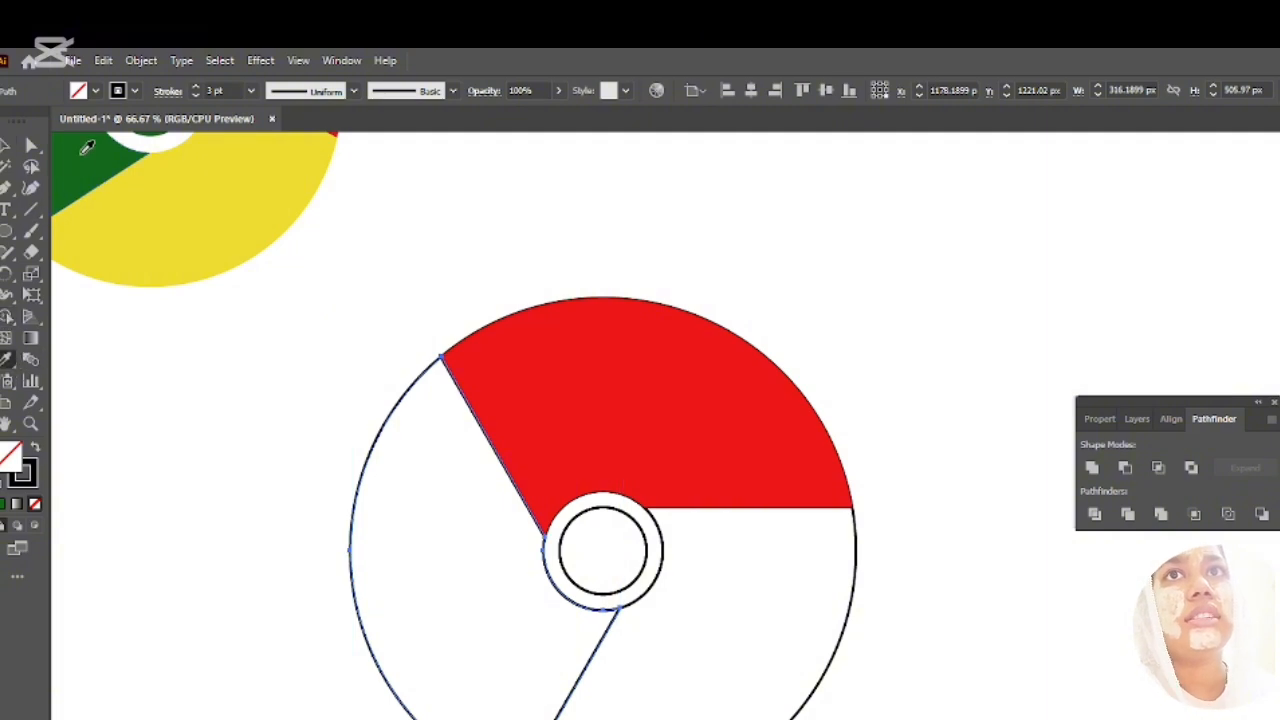
left_click(85, 180)
left_click(6, 146)
left_click(177, 337)
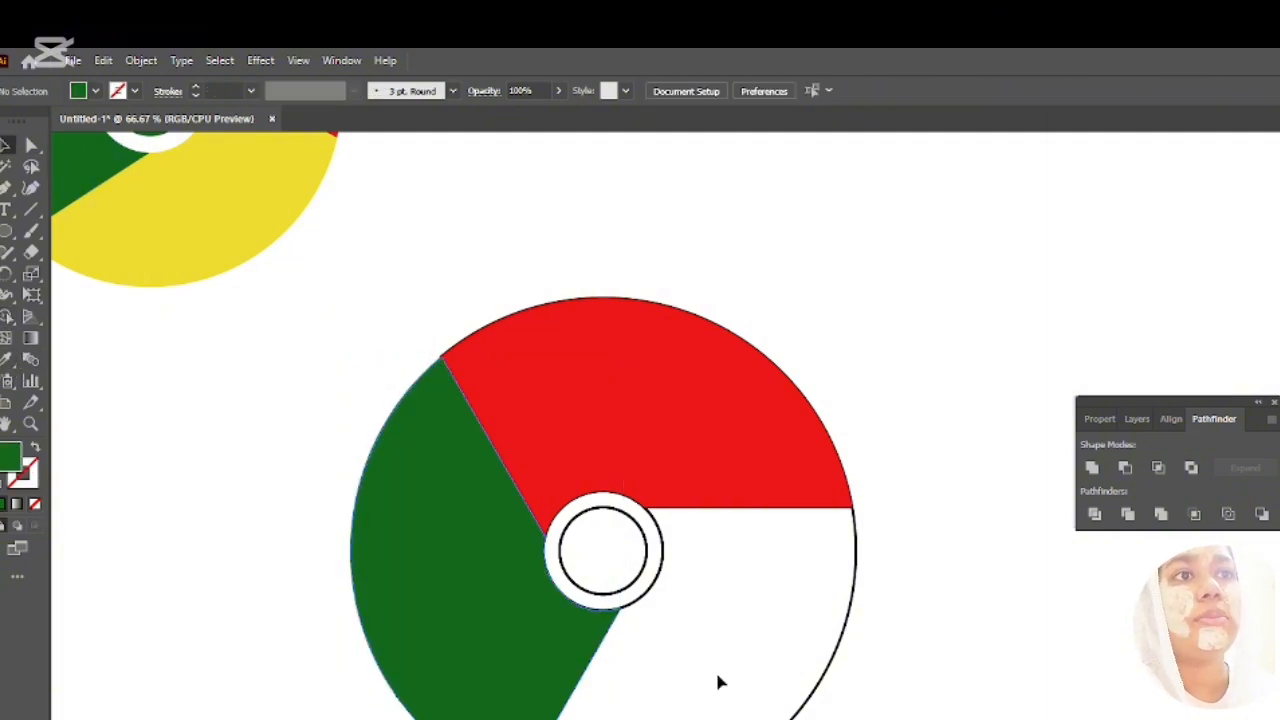
Fill the lower-right segment of the new circle with the yellow sampled from the reference logo
left_click(741, 695)
left_click(6, 359)
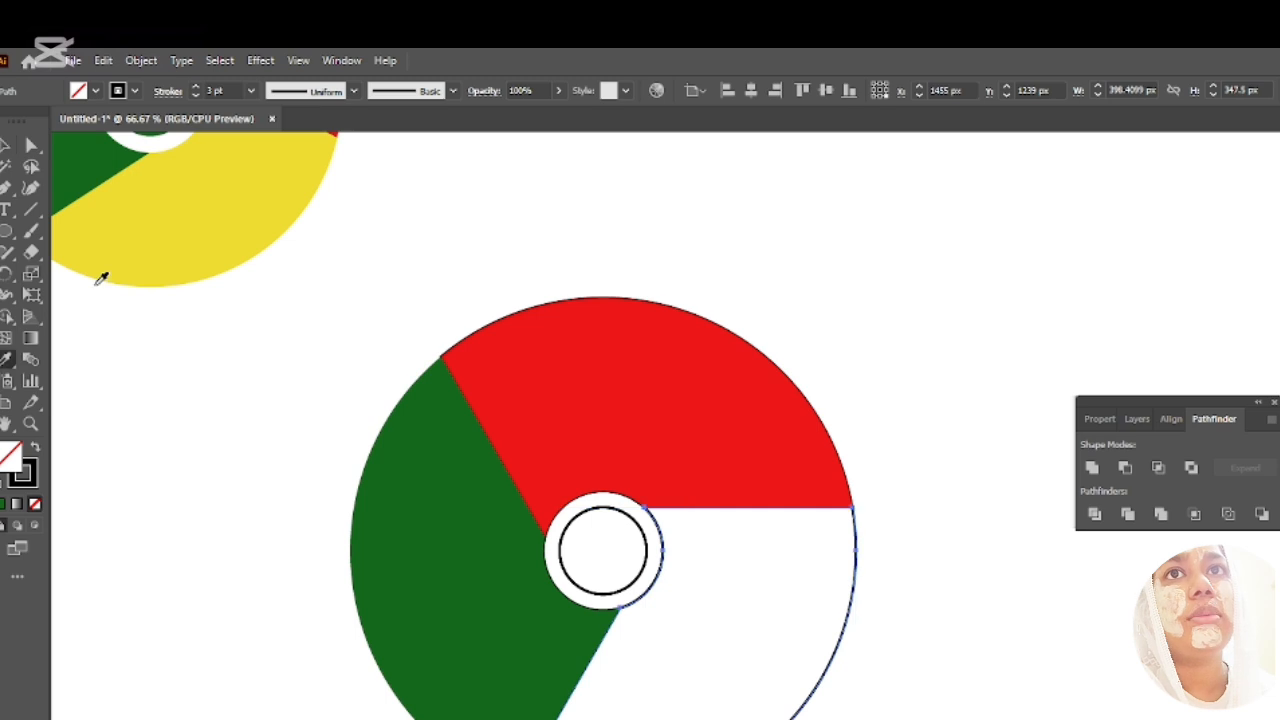
left_click(188, 224)
left_click(6, 146)
left_click(410, 308)
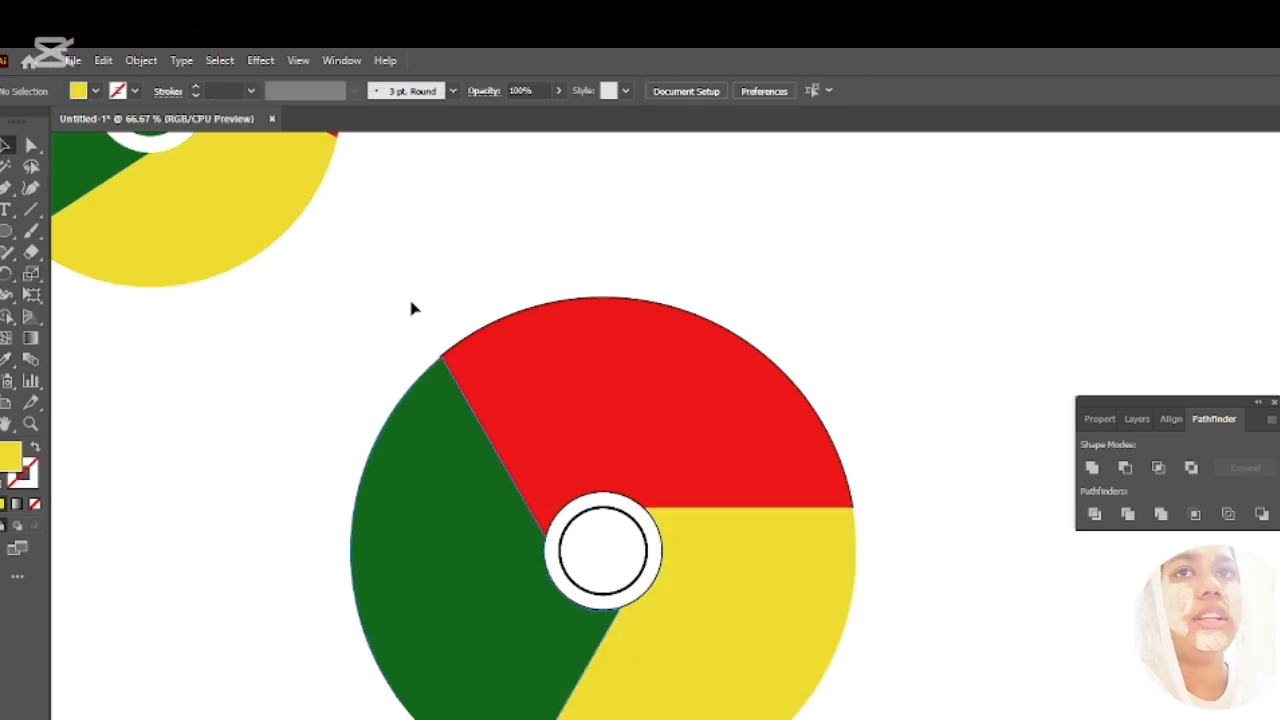
Inspect the left green segment's fill color in the Color Picker
scroll(520, 548, "up", 2)
left_click_drag(300, 560, 340, 675)
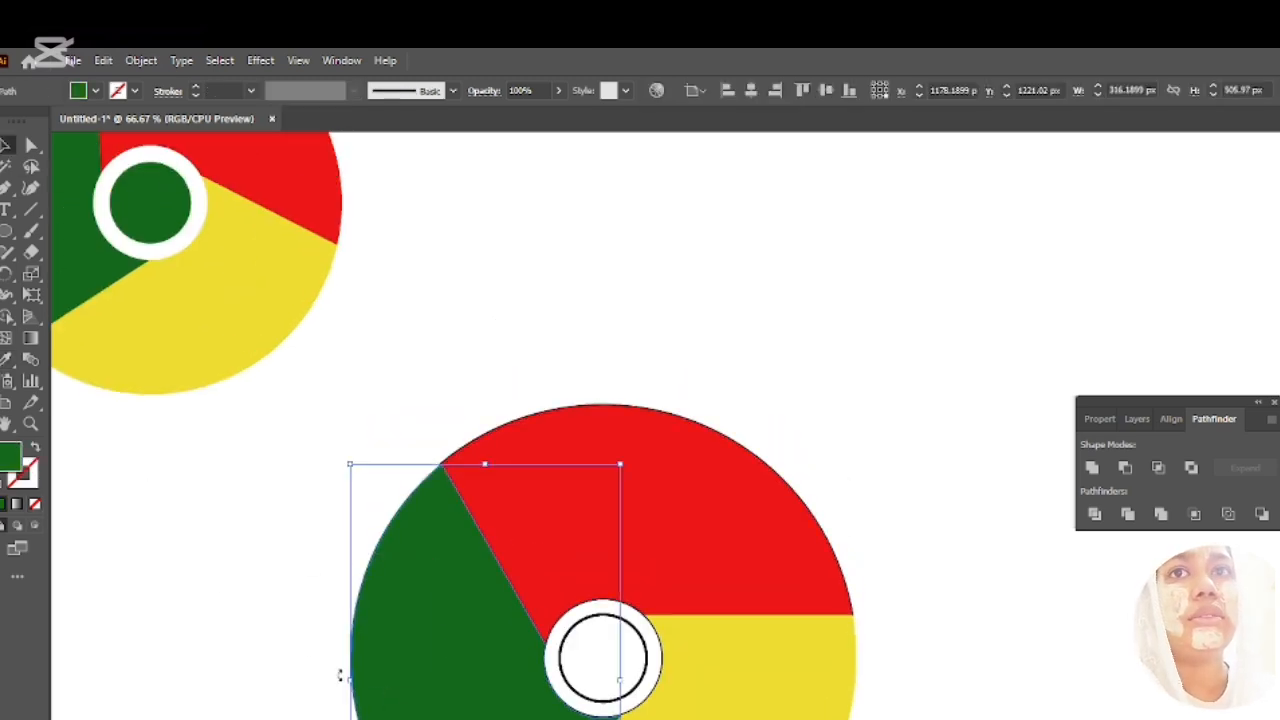
double_click(8, 458)
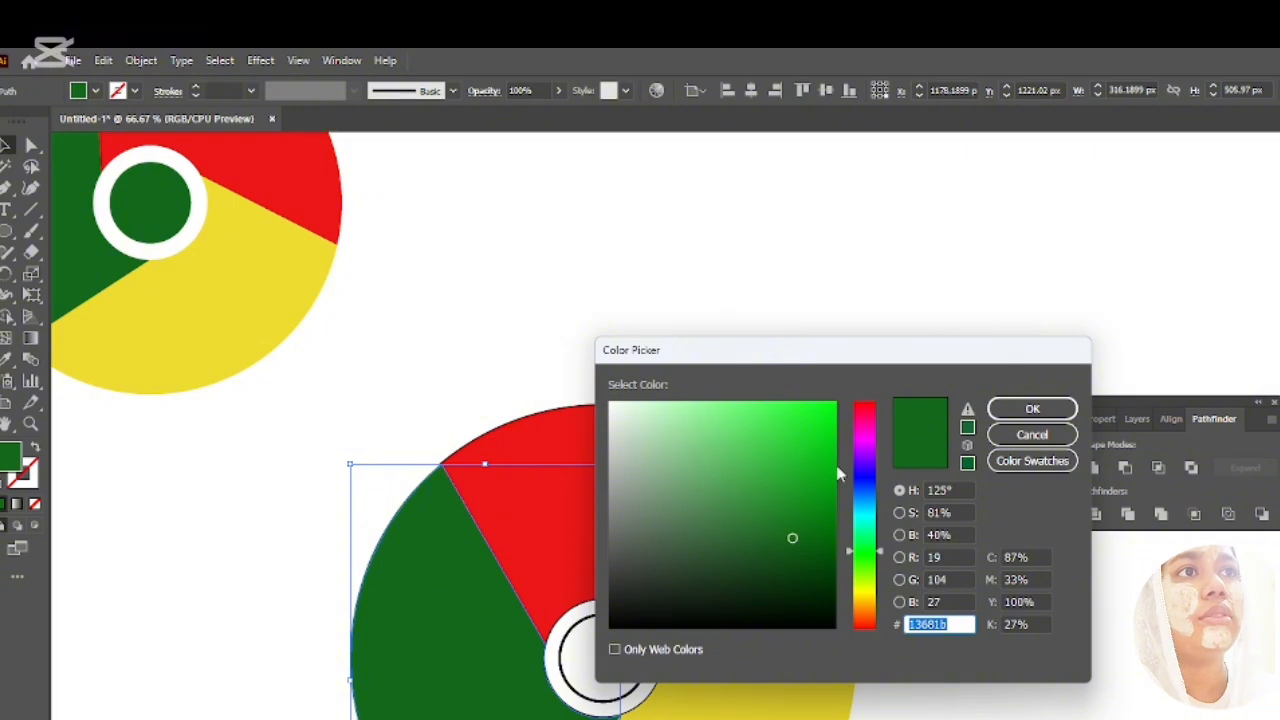
left_click(1030, 408)
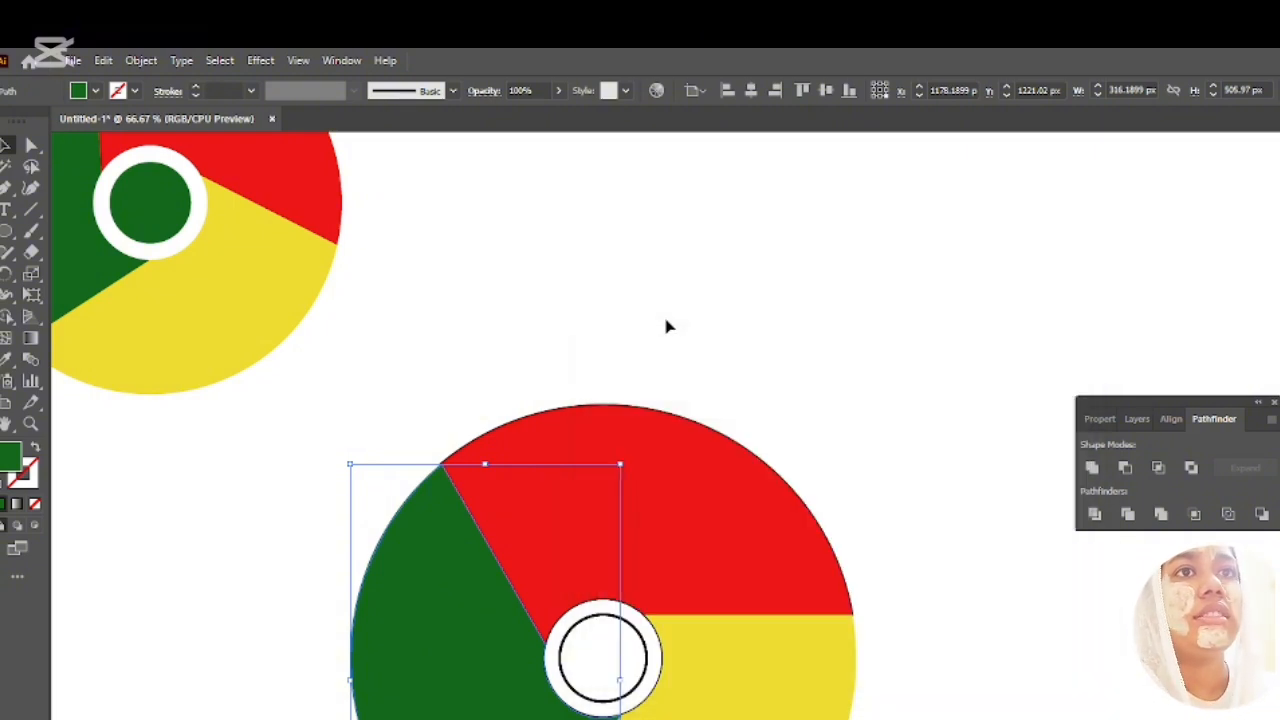
left_click(668, 326)
Remove the black outline around the upper segment by applying the reference logo's red fill with no stroke
left_click_drag(494, 340, 600, 432)
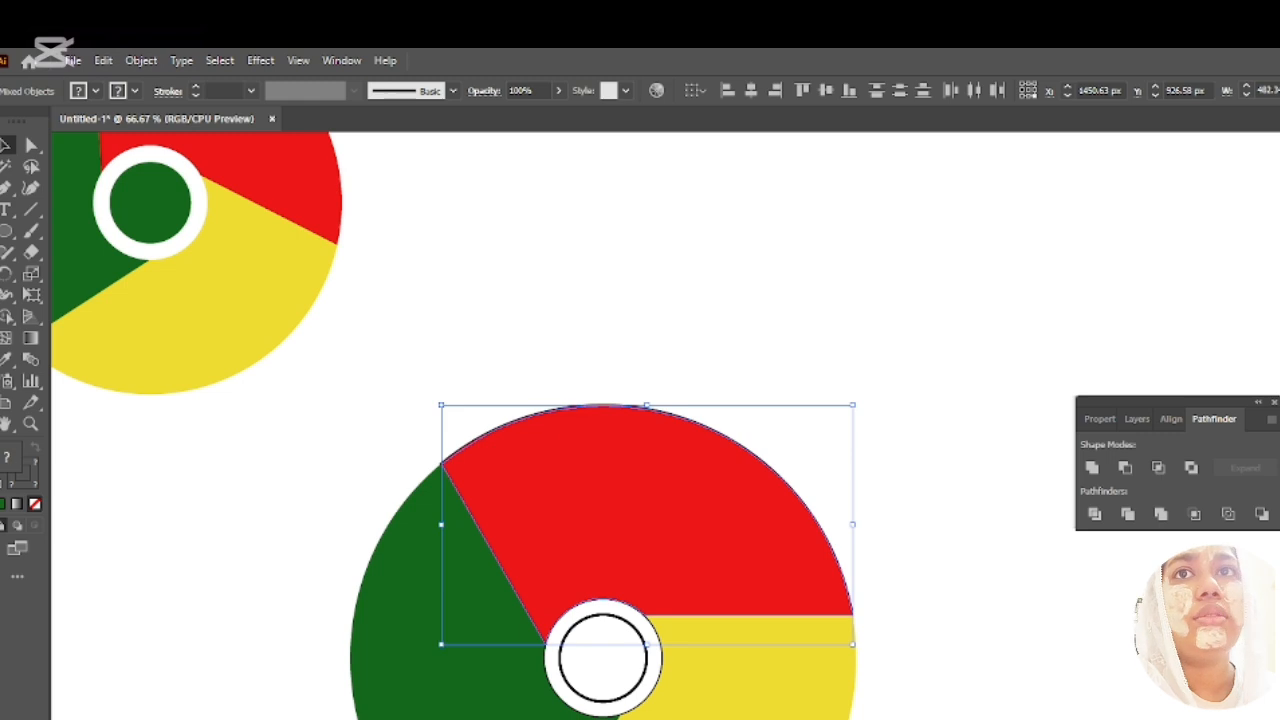
left_click(5, 146)
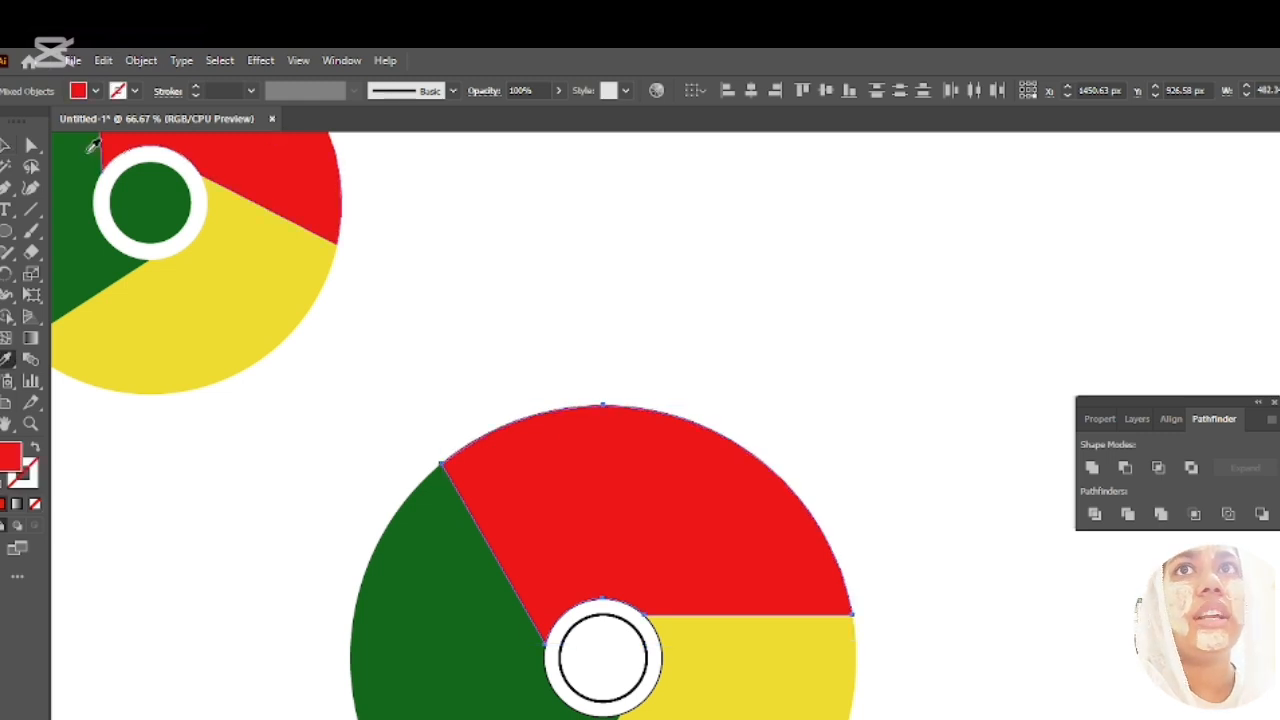
left_click(666, 298)
scroll(735, 505, "down", 2)
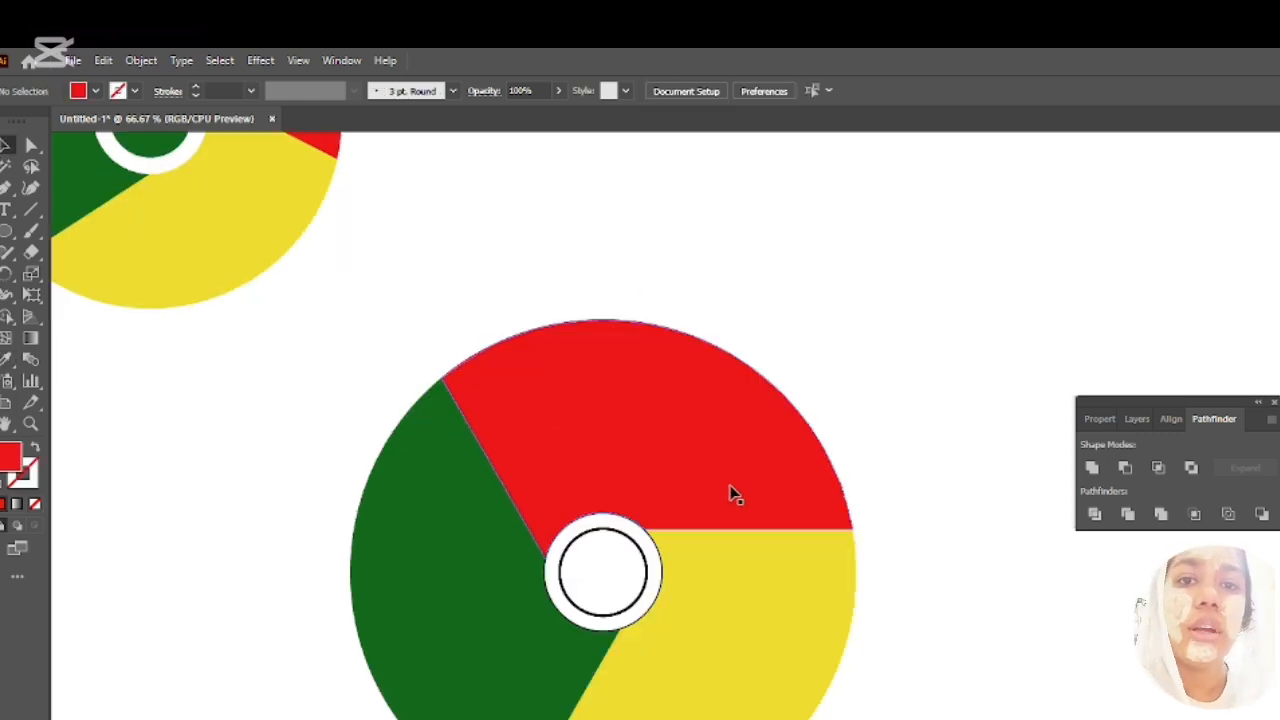
left_click(594, 519)
left_click(1100, 363)
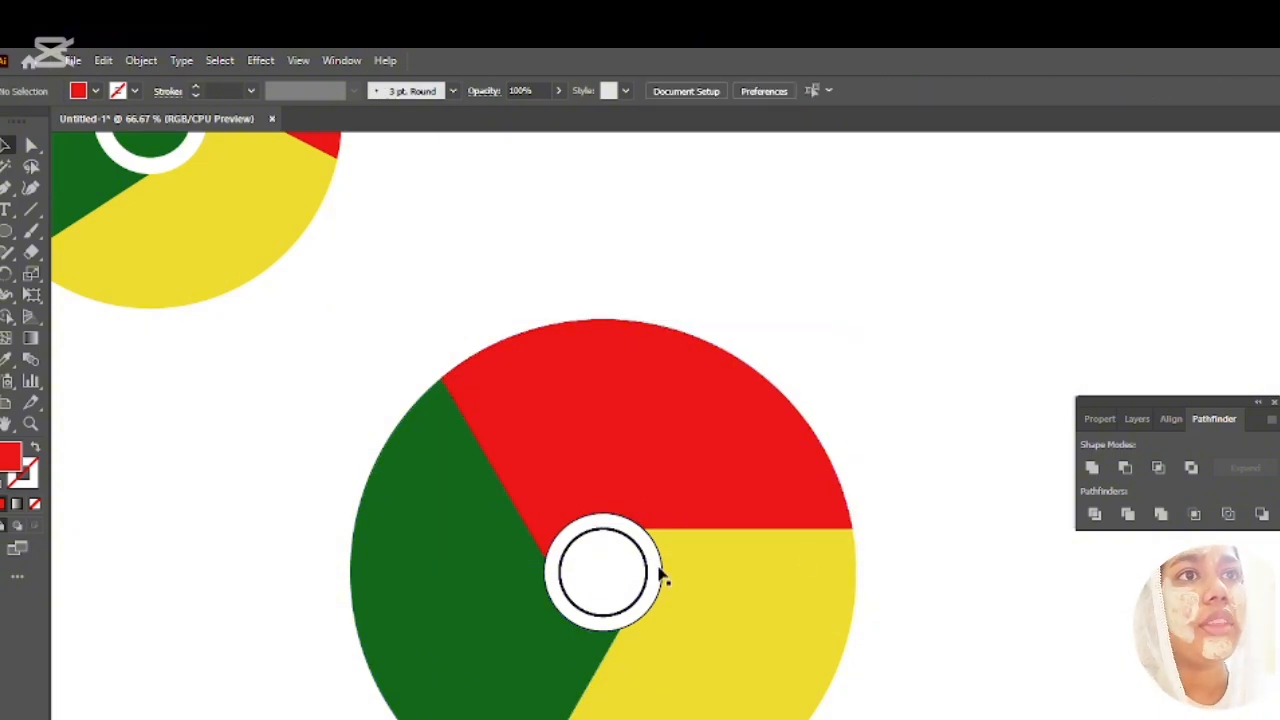
Fill the innermost circle with the green sampled from the reference logo
left_click(585, 545)
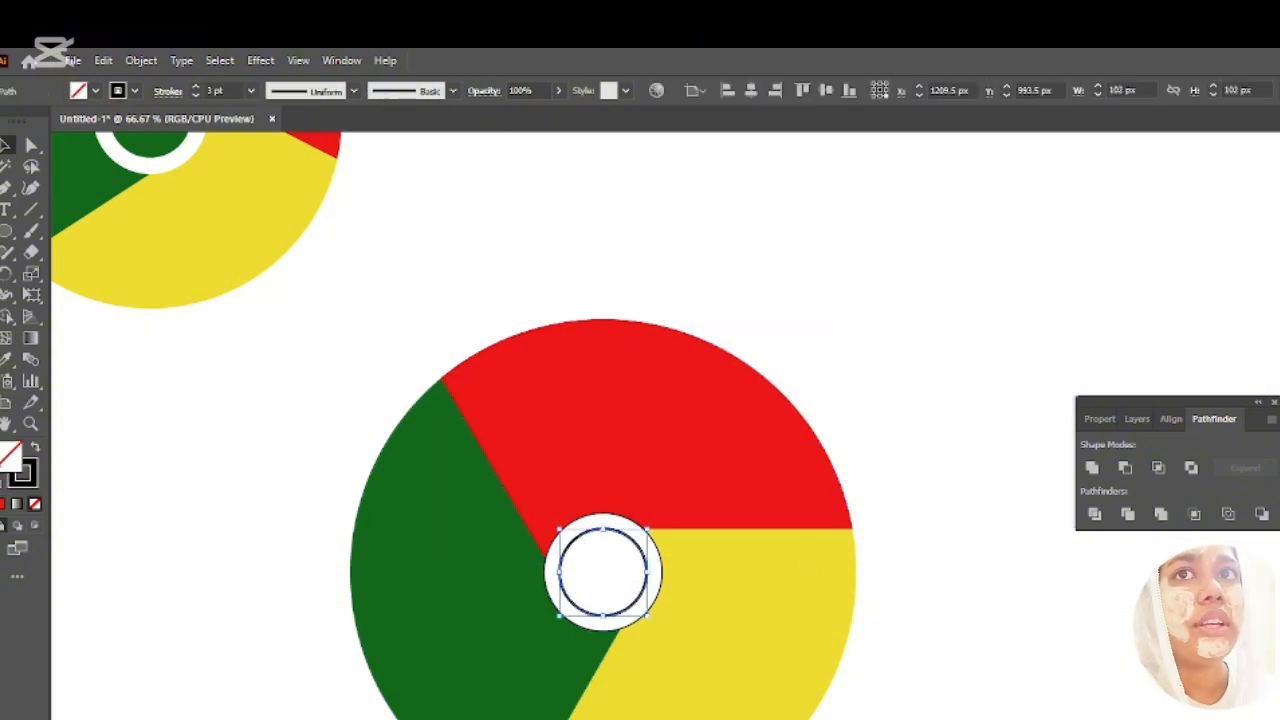
left_click(5, 362)
left_click(78, 172)
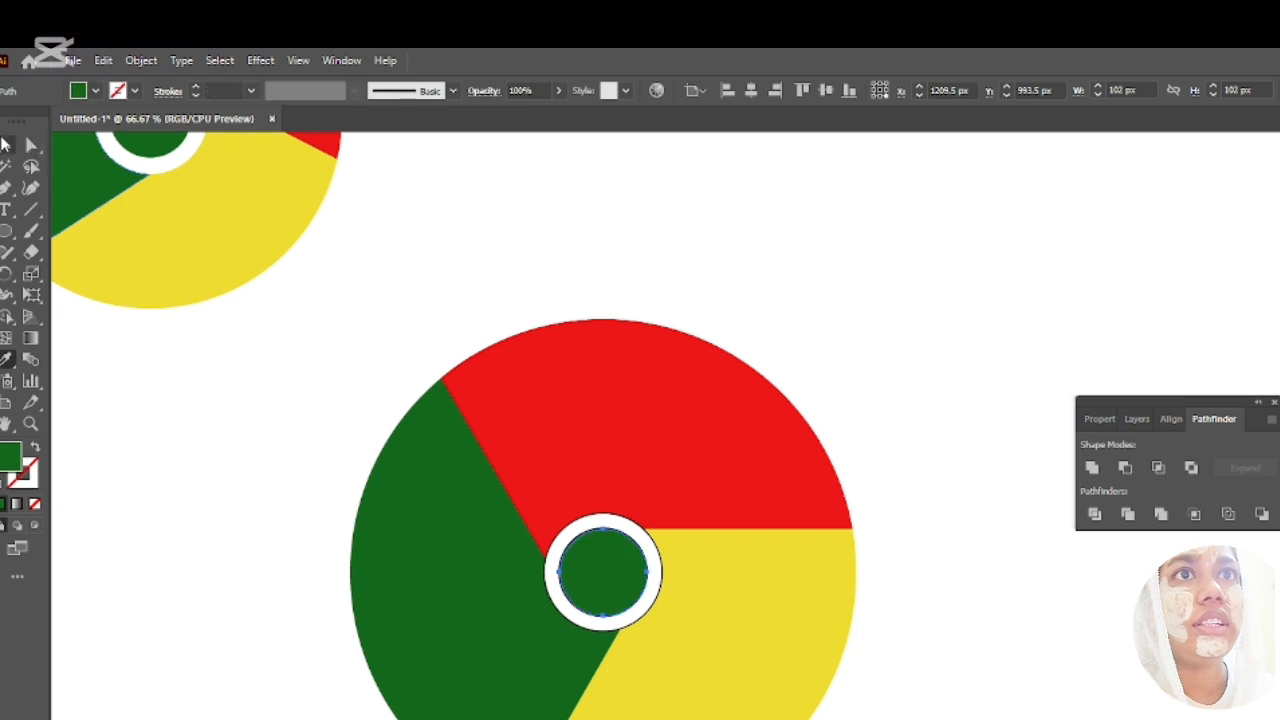
left_click(6, 145)
left_click(410, 275)
Clear the black outlines of both center circles by applying the center circle's green, stroke-free appearance to them
left_click(648, 522)
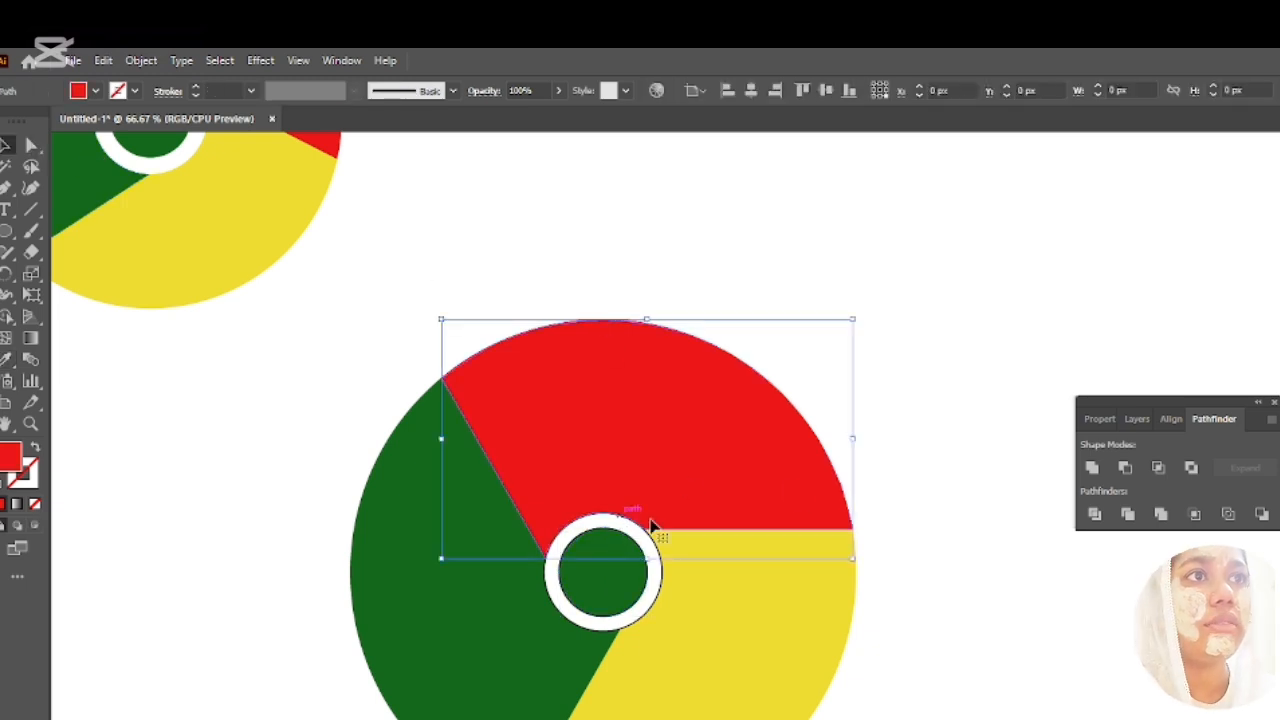
left_click(905, 388)
scroll(608, 610, "up", 4)
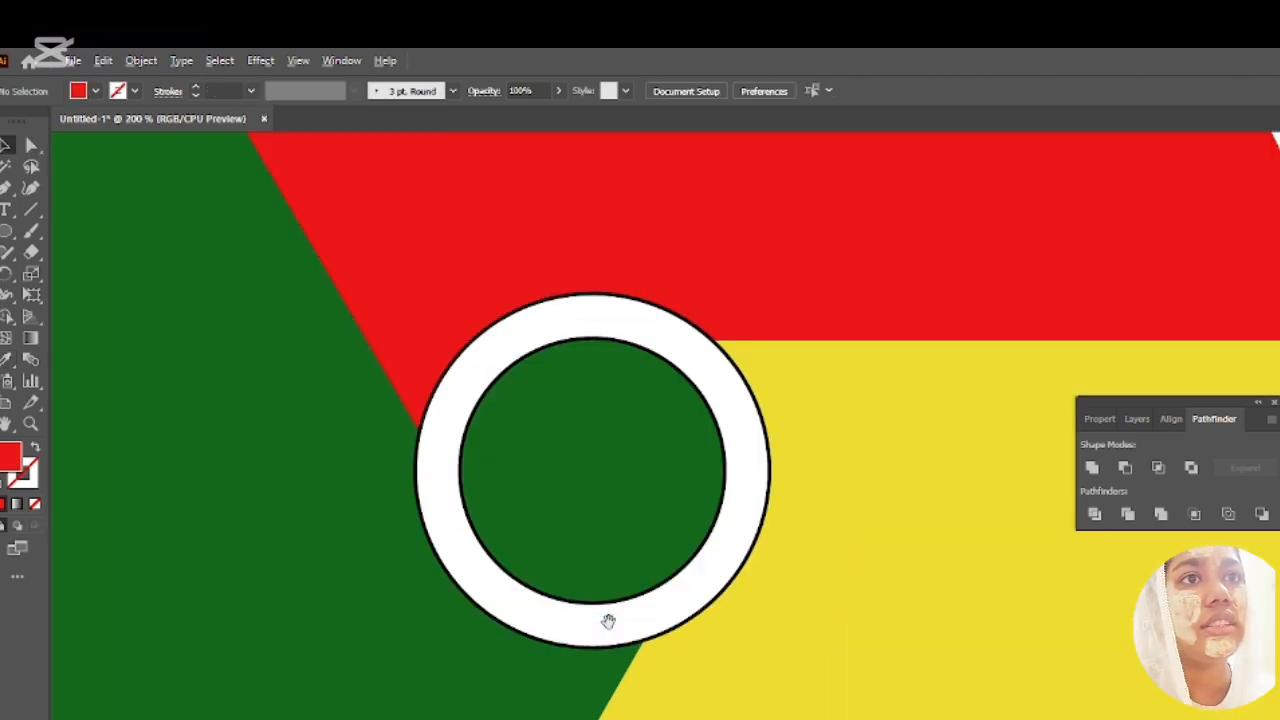
left_click(652, 584)
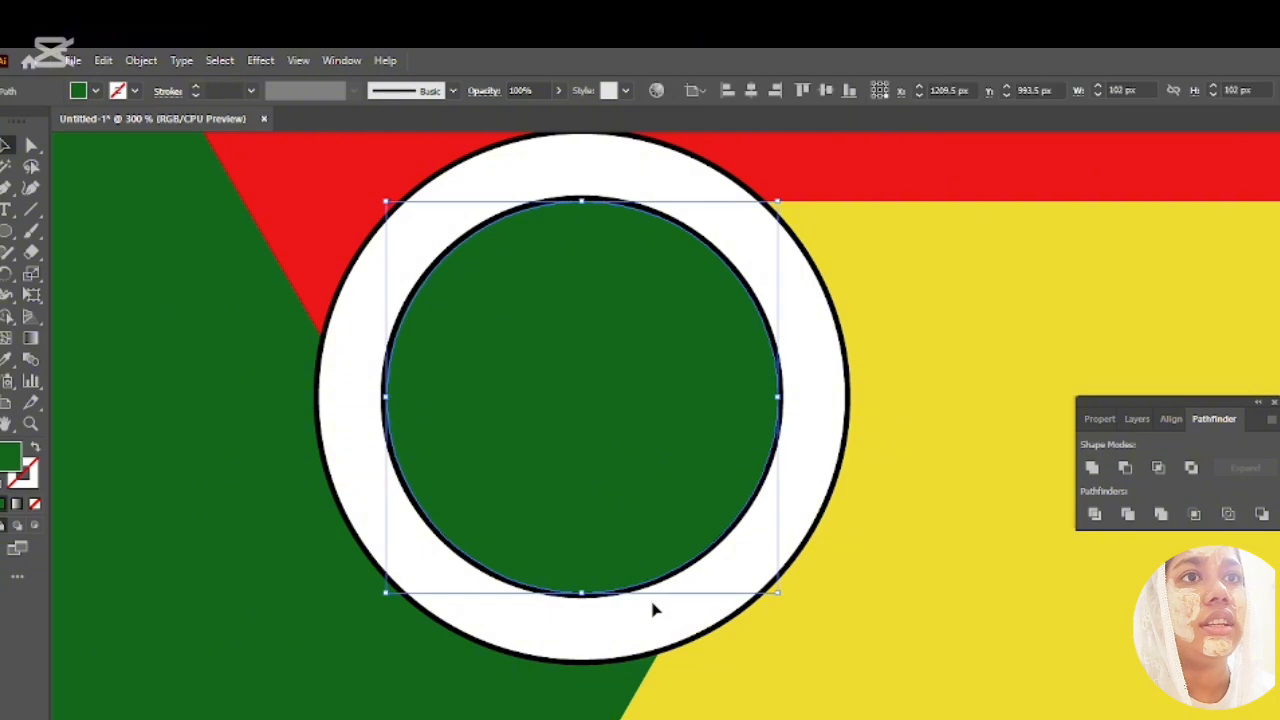
left_click_drag(647, 613, 594, 537)
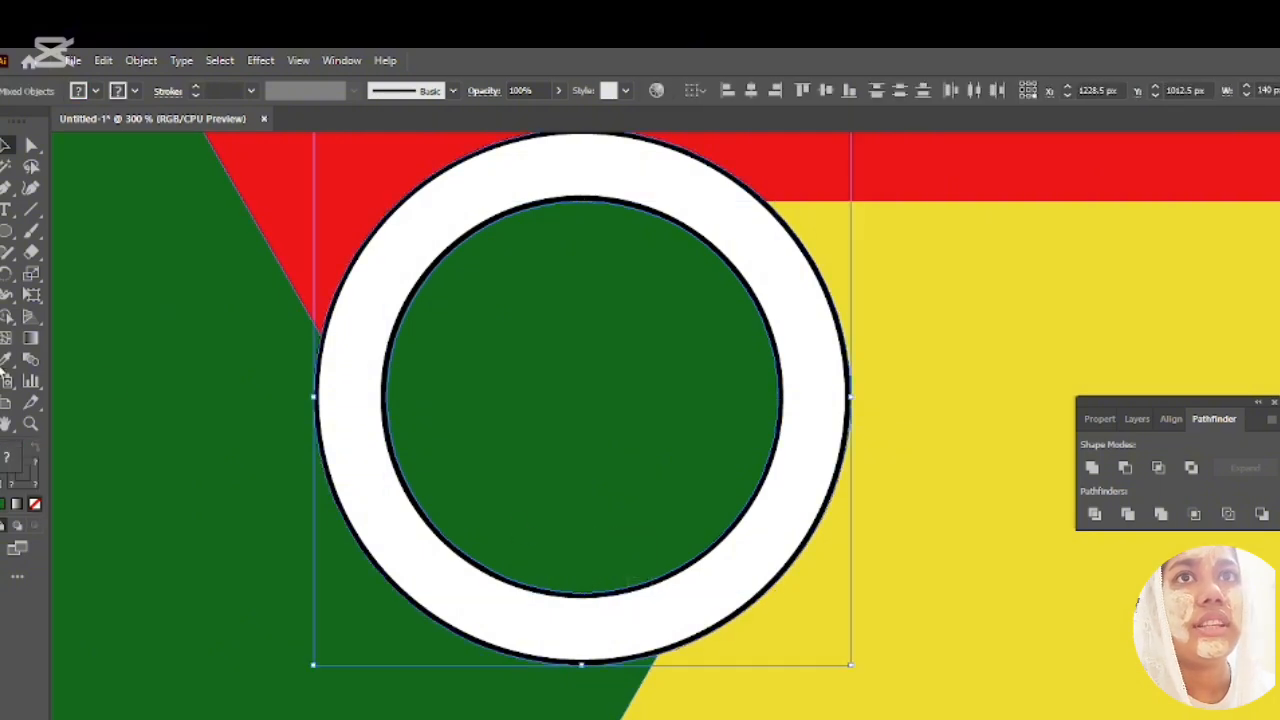
left_click(5, 364)
left_click(551, 346)
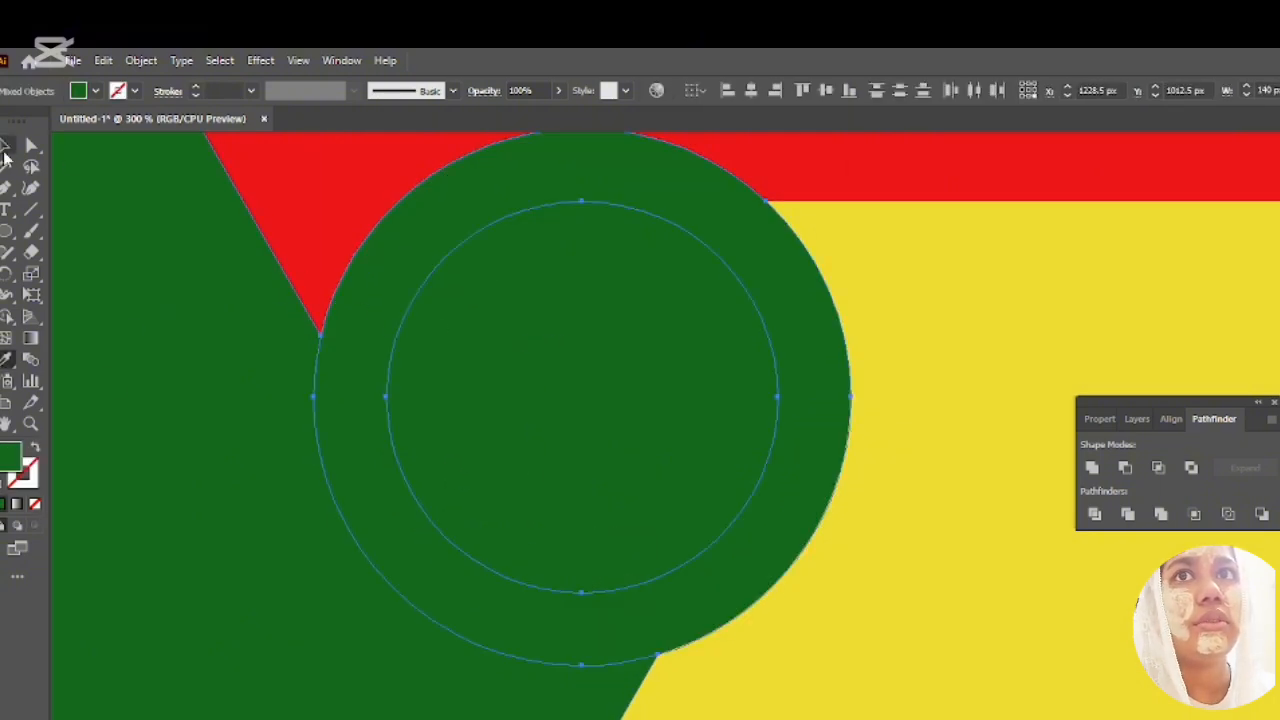
Separate the ring around the innermost circle as its own shape with the Shape Builder tool
left_click(5, 148)
left_click(6, 316)
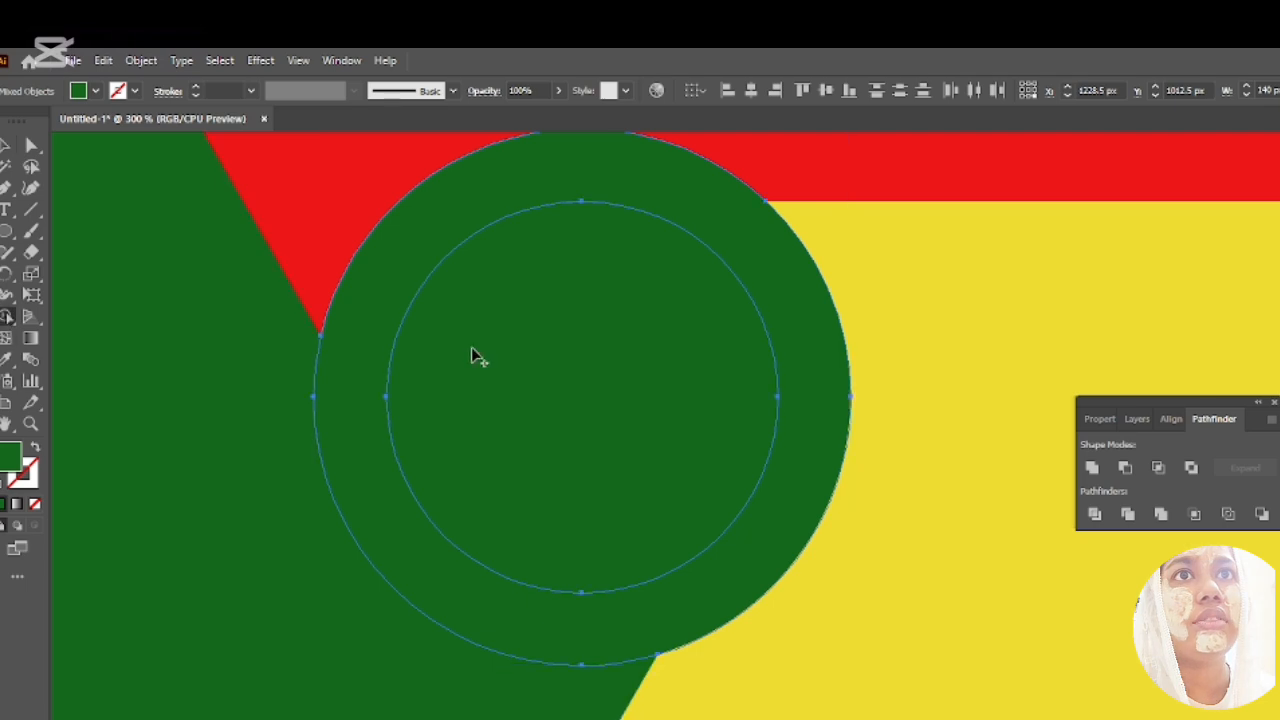
left_click(346, 295)
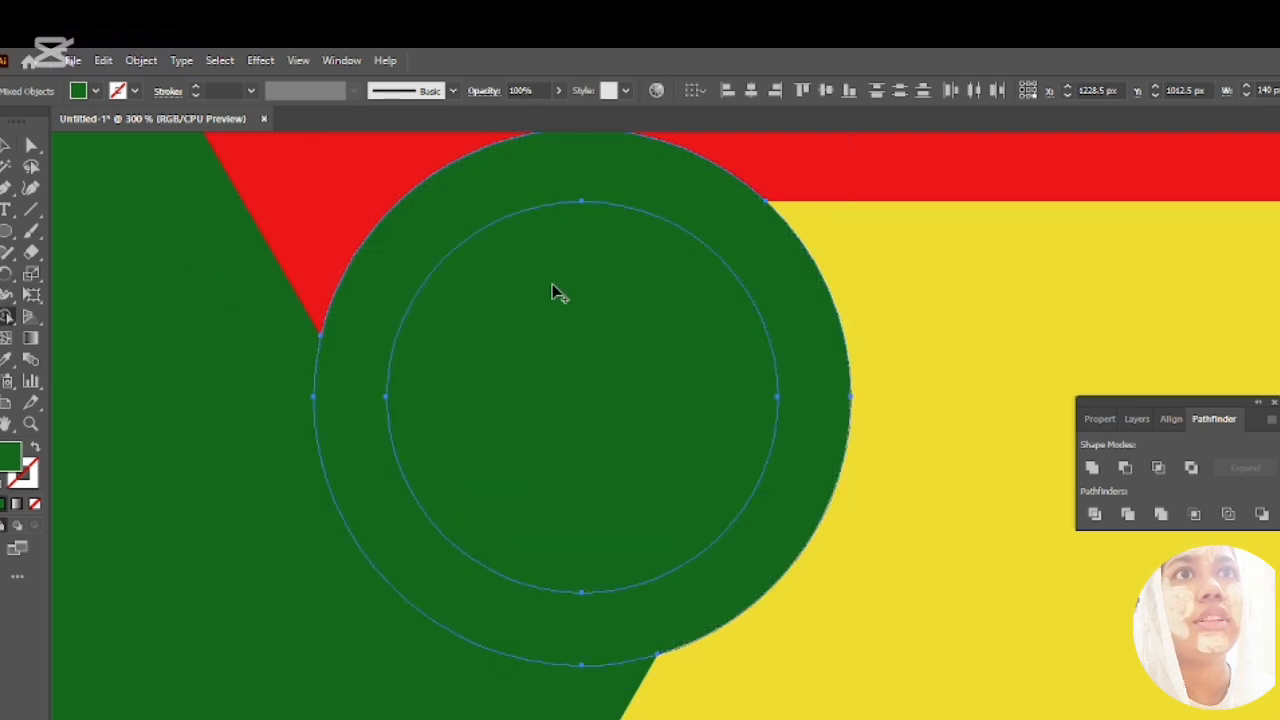
left_click(5, 147)
scroll(640, 420, "down", 2)
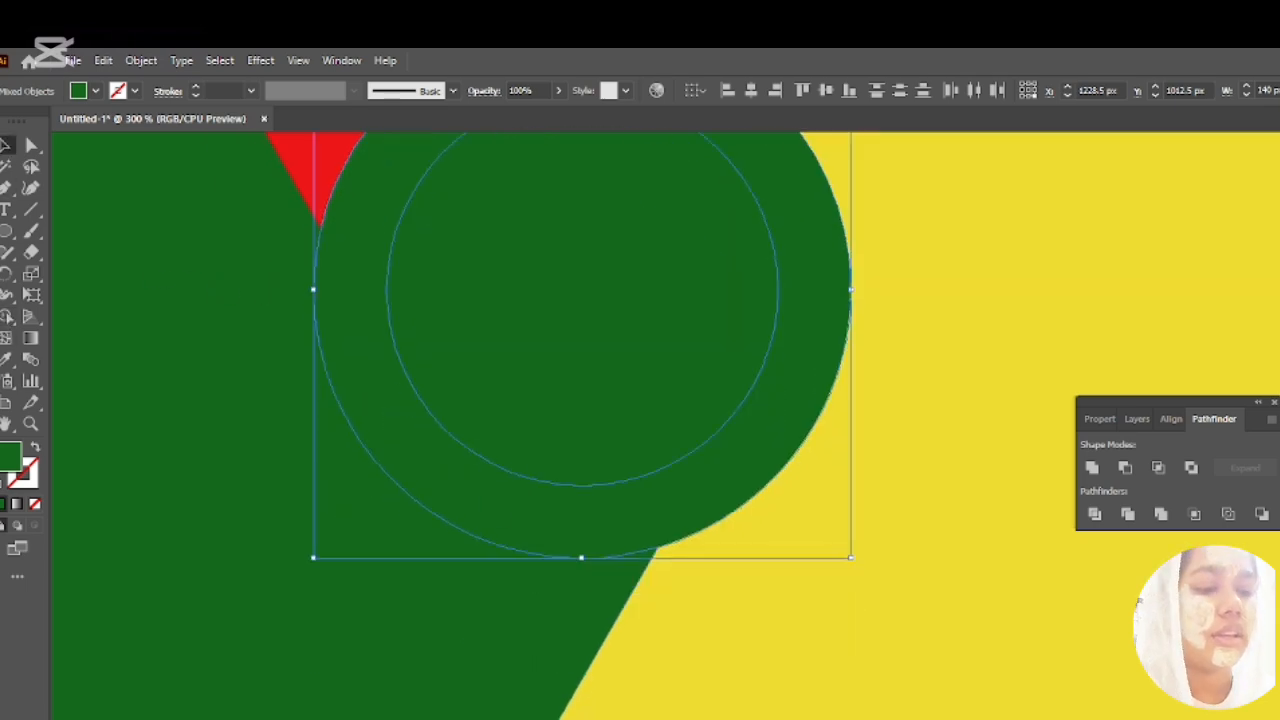
scroll(582, 425, "down", 1)
scroll(491, 466, "down", 3, "alt")
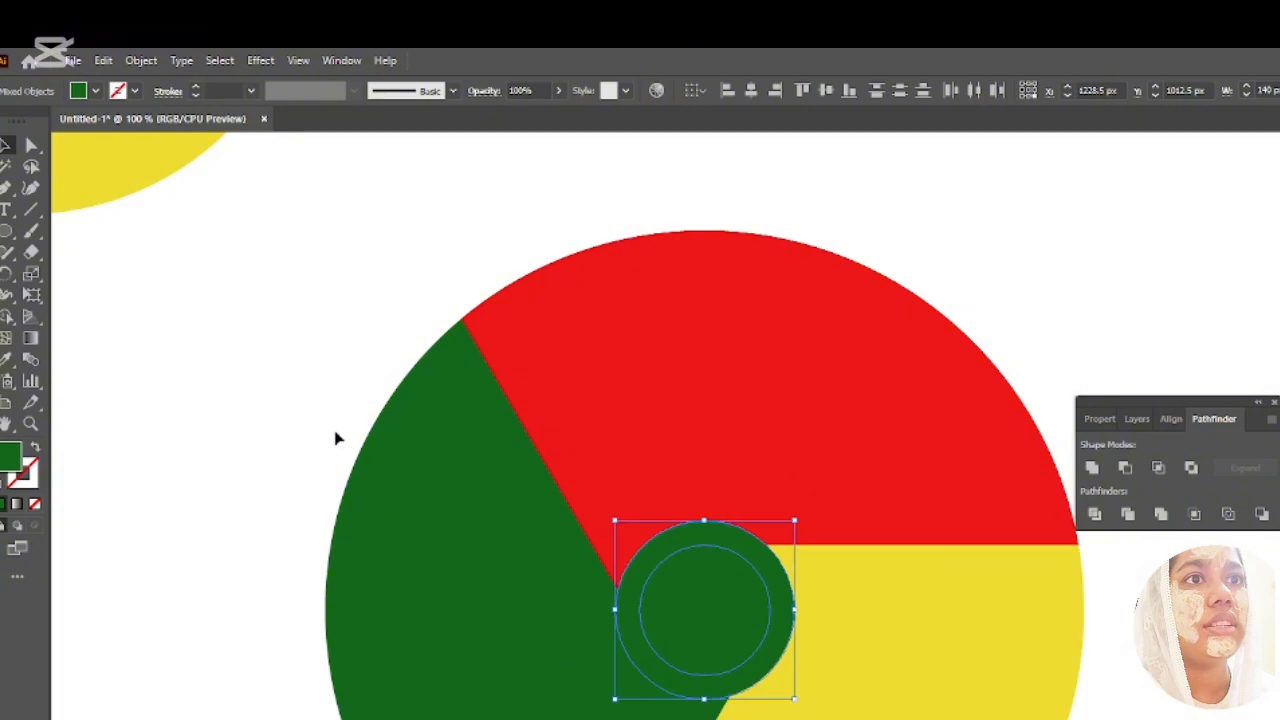
left_click(336, 438)
left_click(714, 625)
left_click(385, 337)
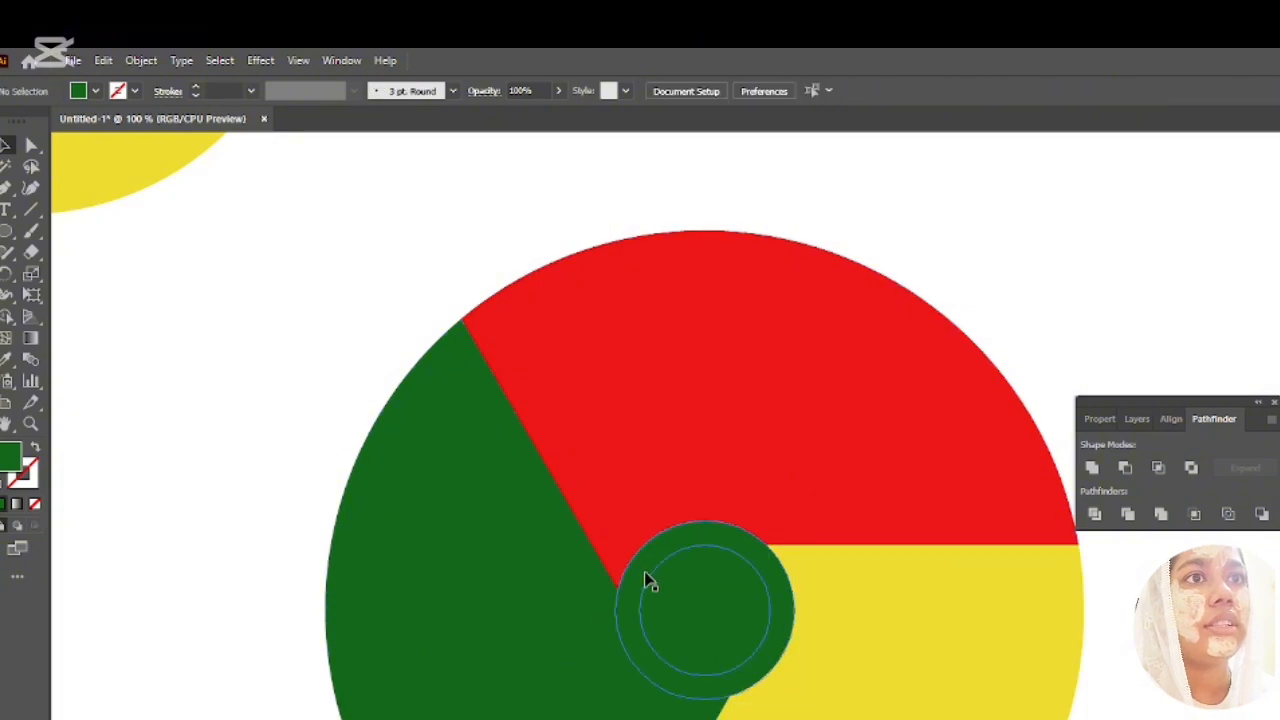
Fill the separated ring around the center circle with white sampled from the artboard background
left_click(650, 569)
right_click(634, 564)
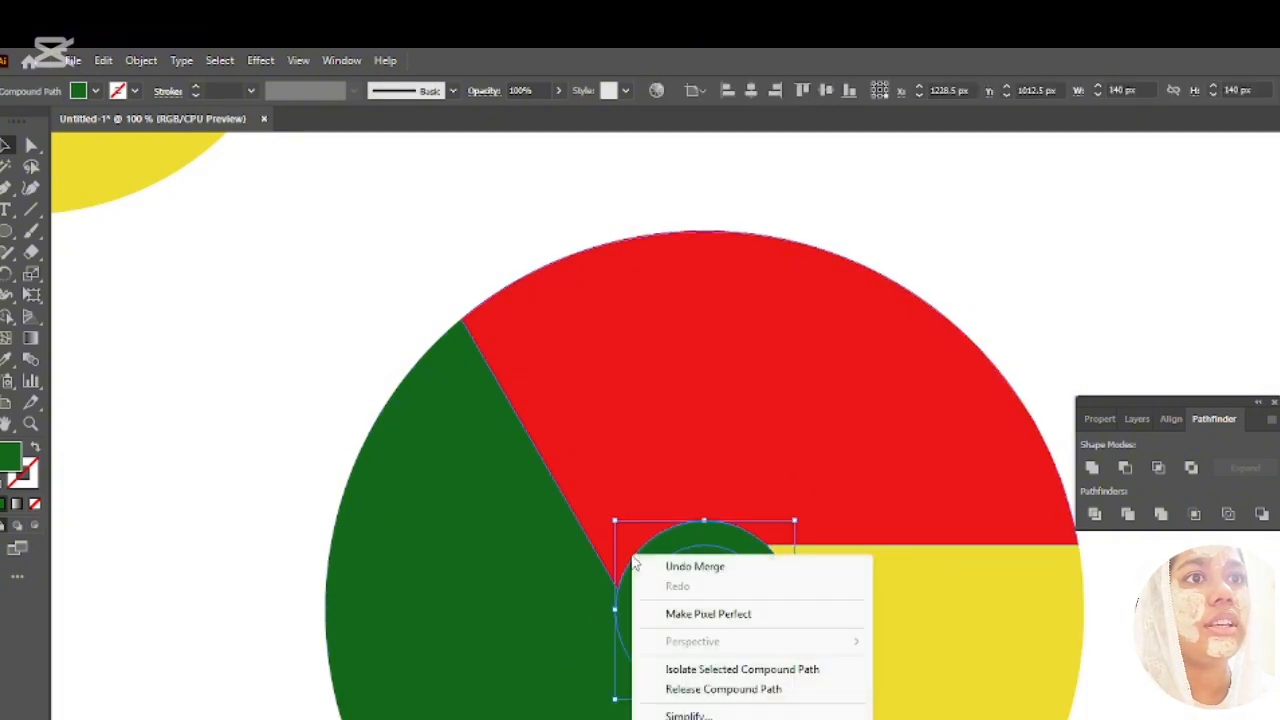
left_click(195, 451)
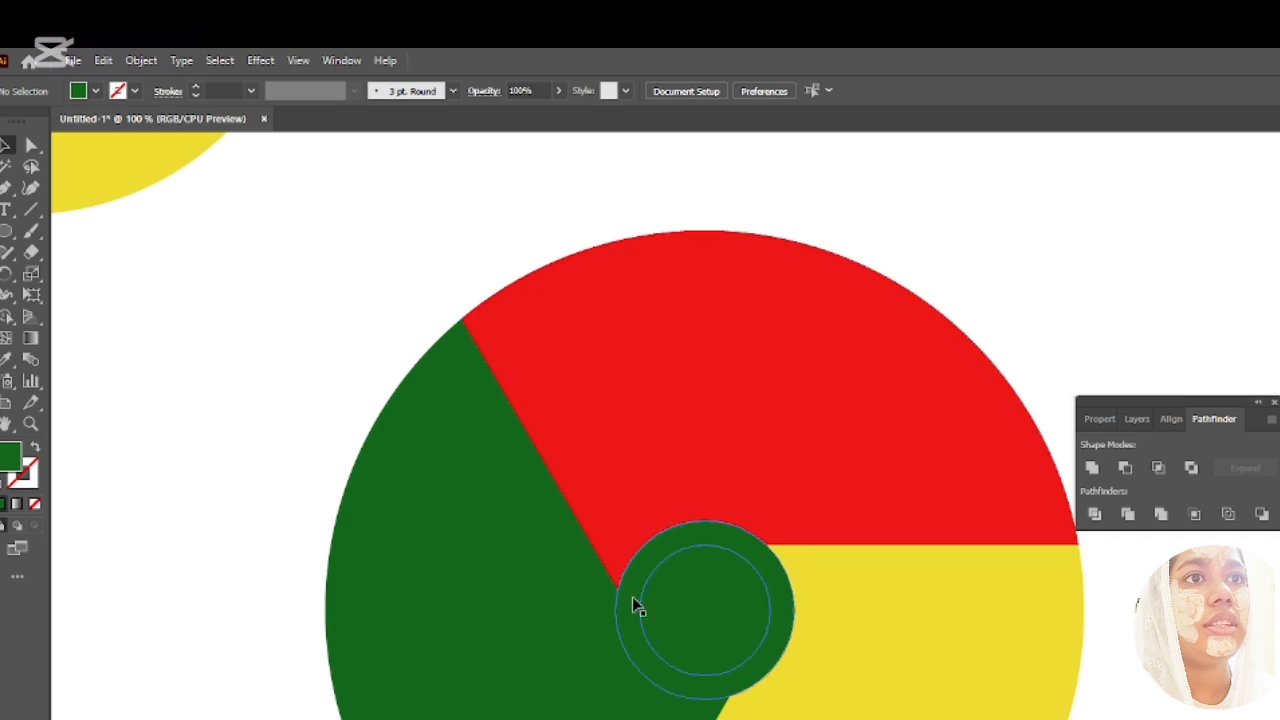
left_click(625, 619)
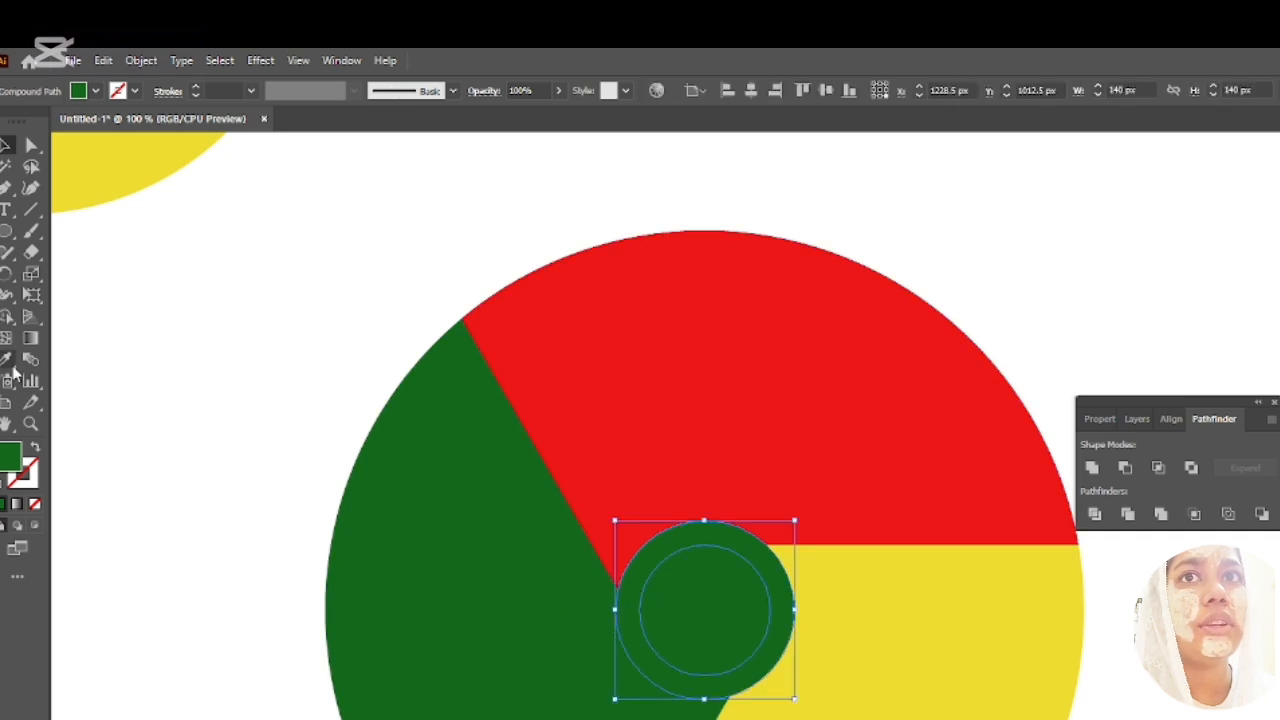
left_click(8, 360)
left_click(184, 355)
left_click(5, 146)
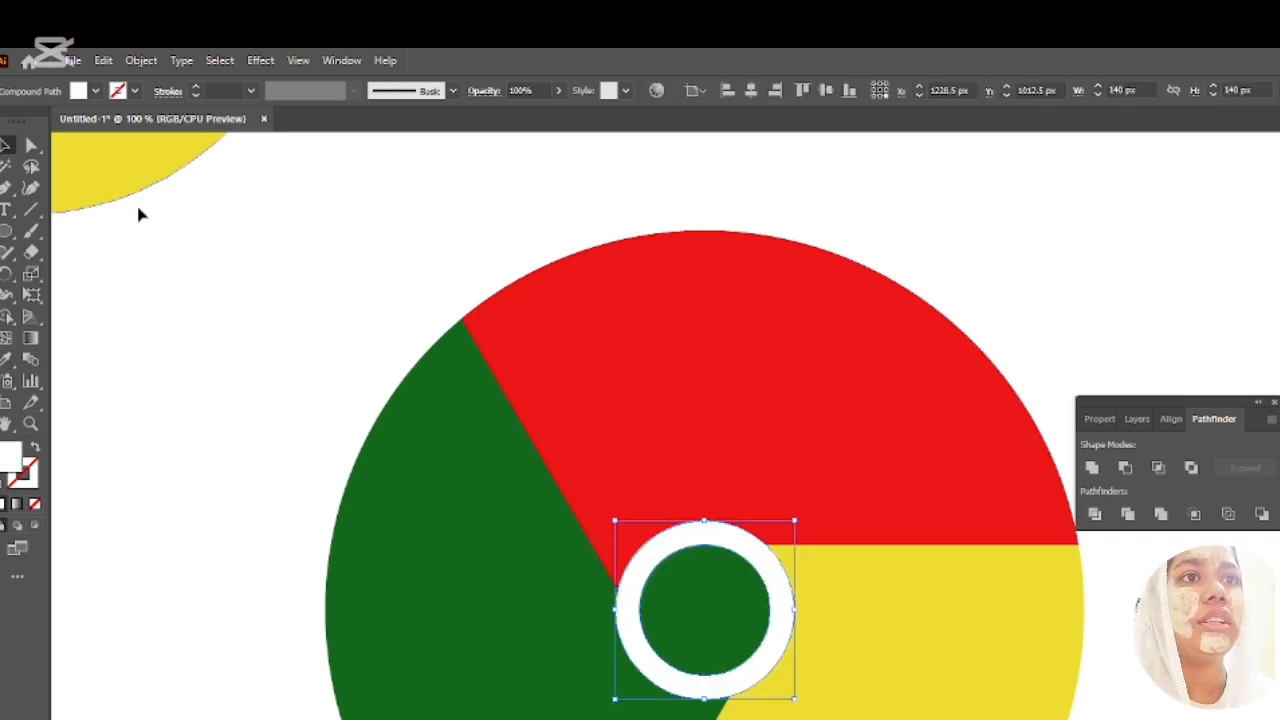
left_click(1029, 371)
Group all the pieces of the new Chrome logo into one object
scroll(636, 714, "down", 2)
left_click_drag(657, 696, 572, 626)
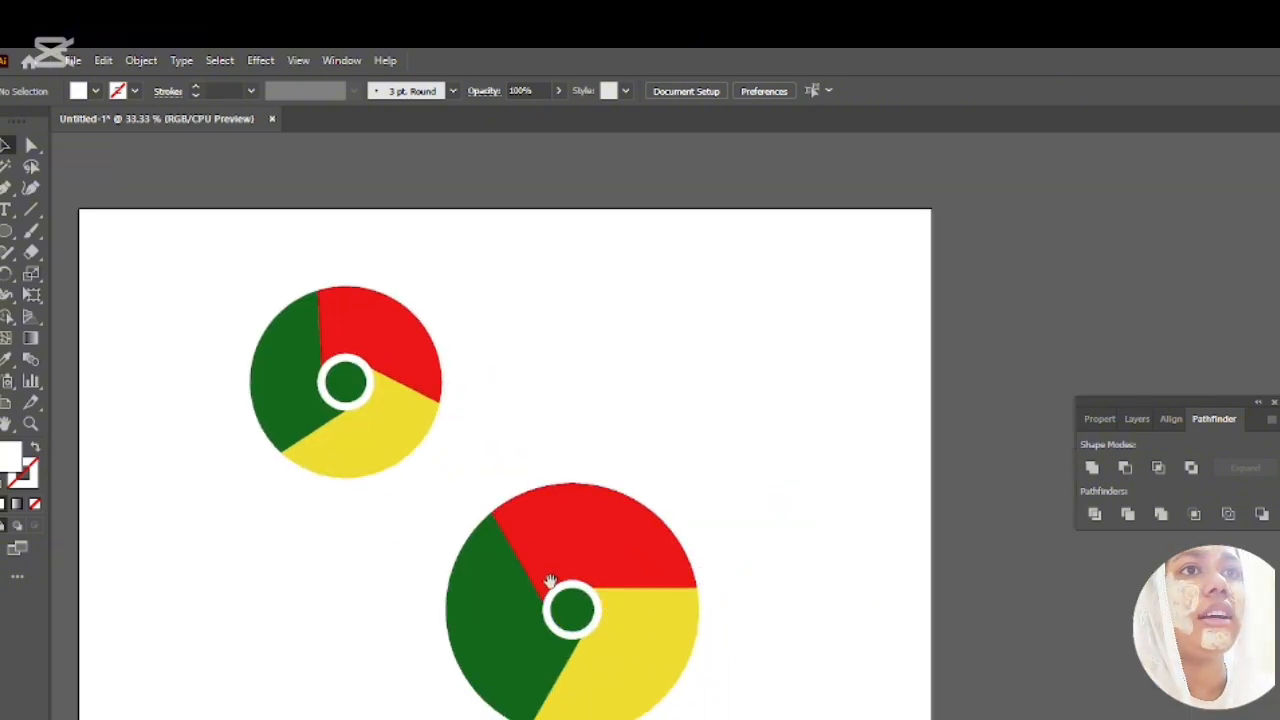
scroll(546, 580, "up", 4)
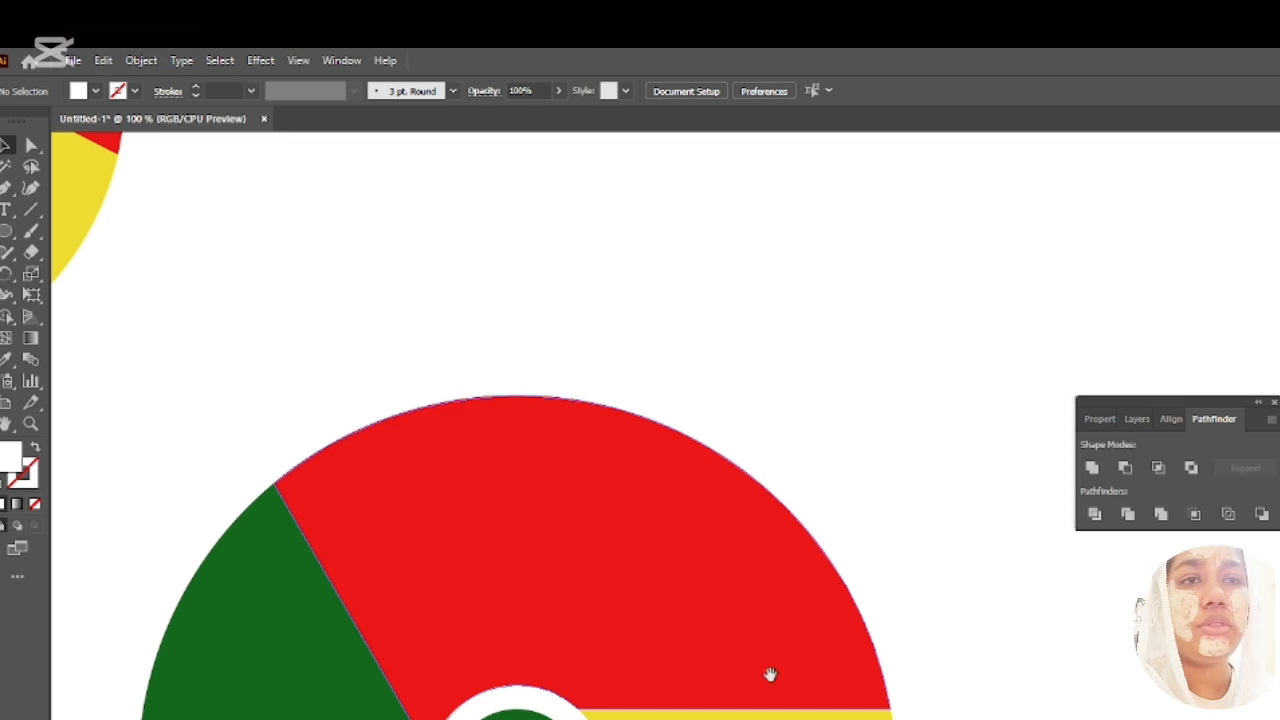
scroll(657, 543, "down", 2)
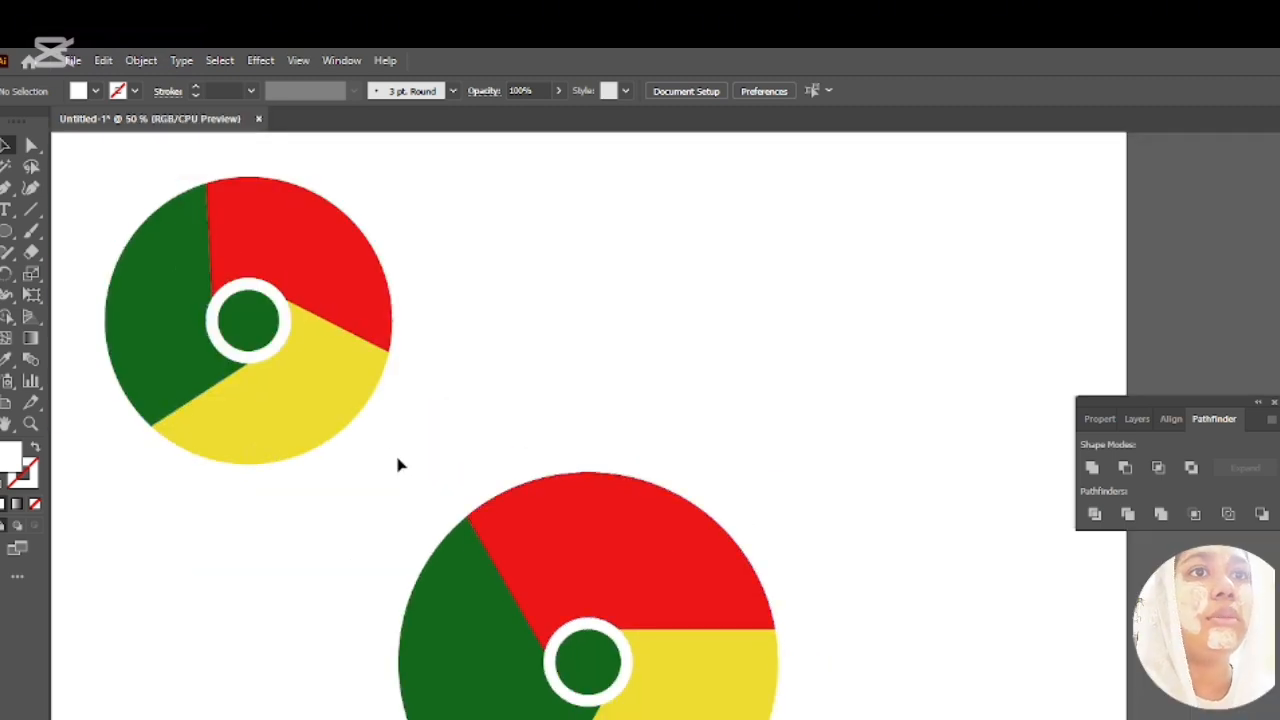
left_click_drag(398, 465, 798, 712)
right_click(906, 655)
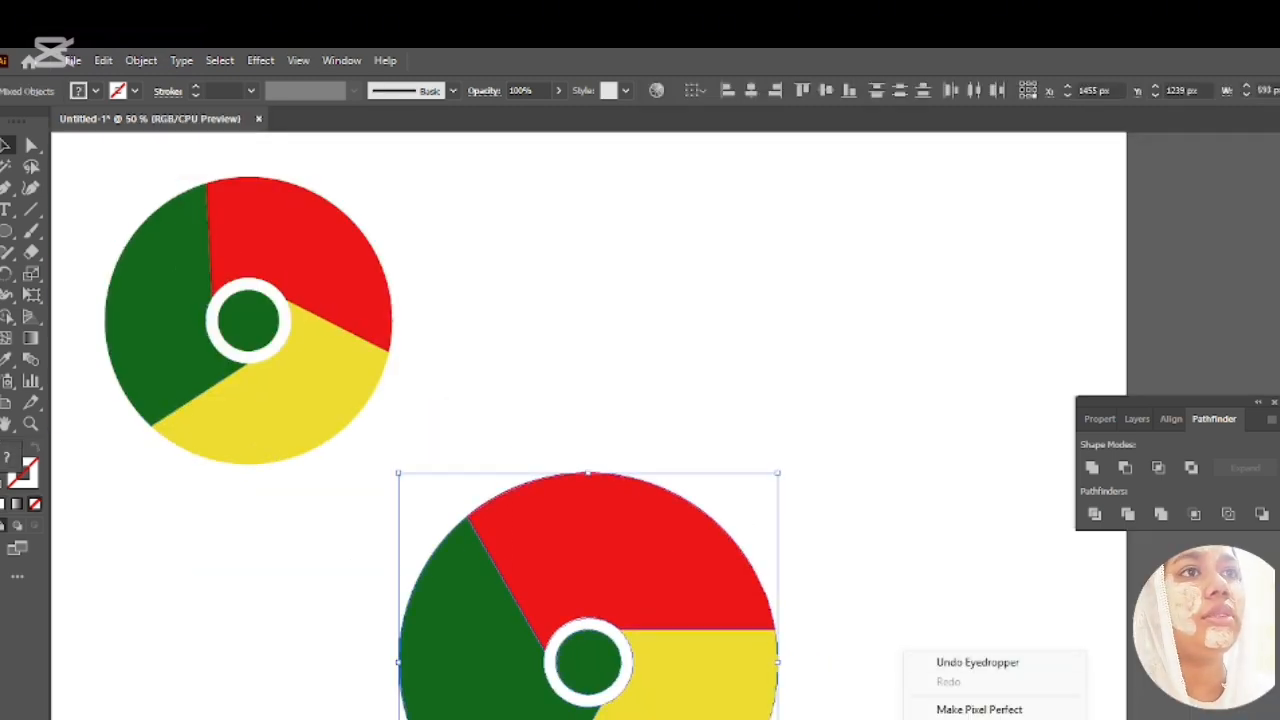
left_click(955, 719)
Rotate the grouped logo slightly counterclockwise so the red segment sits more evenly across its top
left_click_drag(783, 466, 720, 401)
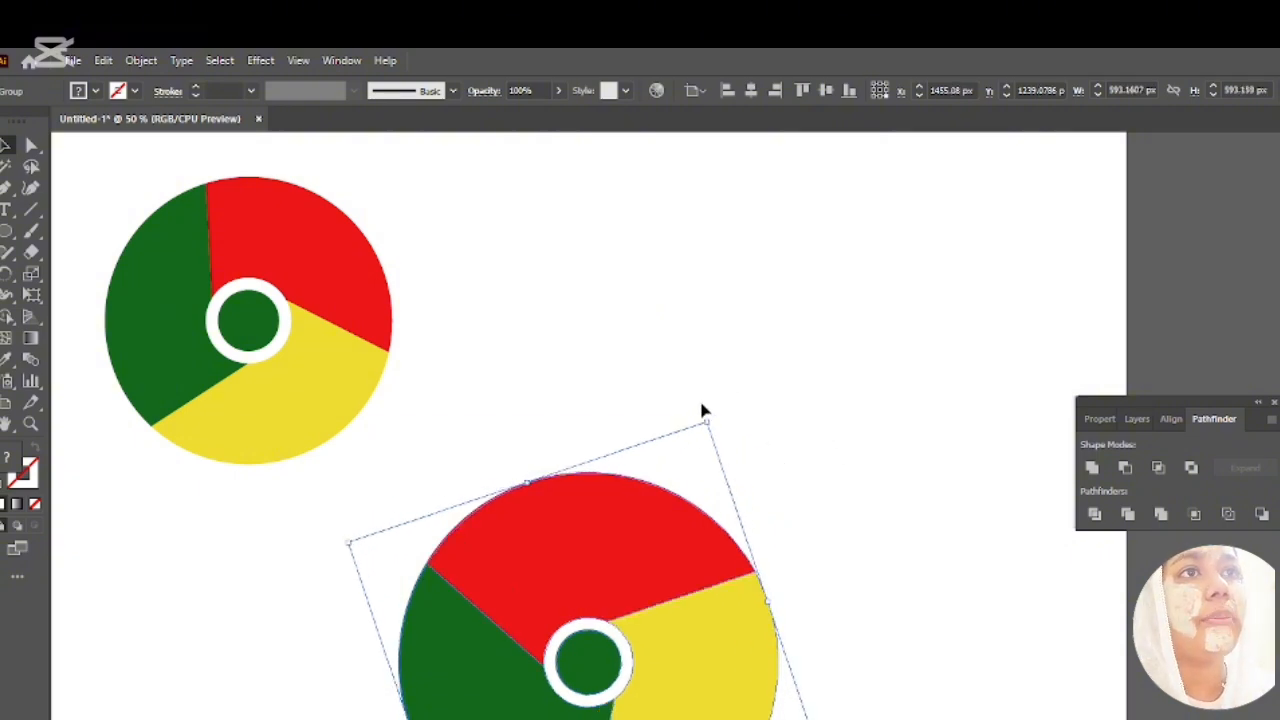
left_click_drag(707, 415, 692, 410)
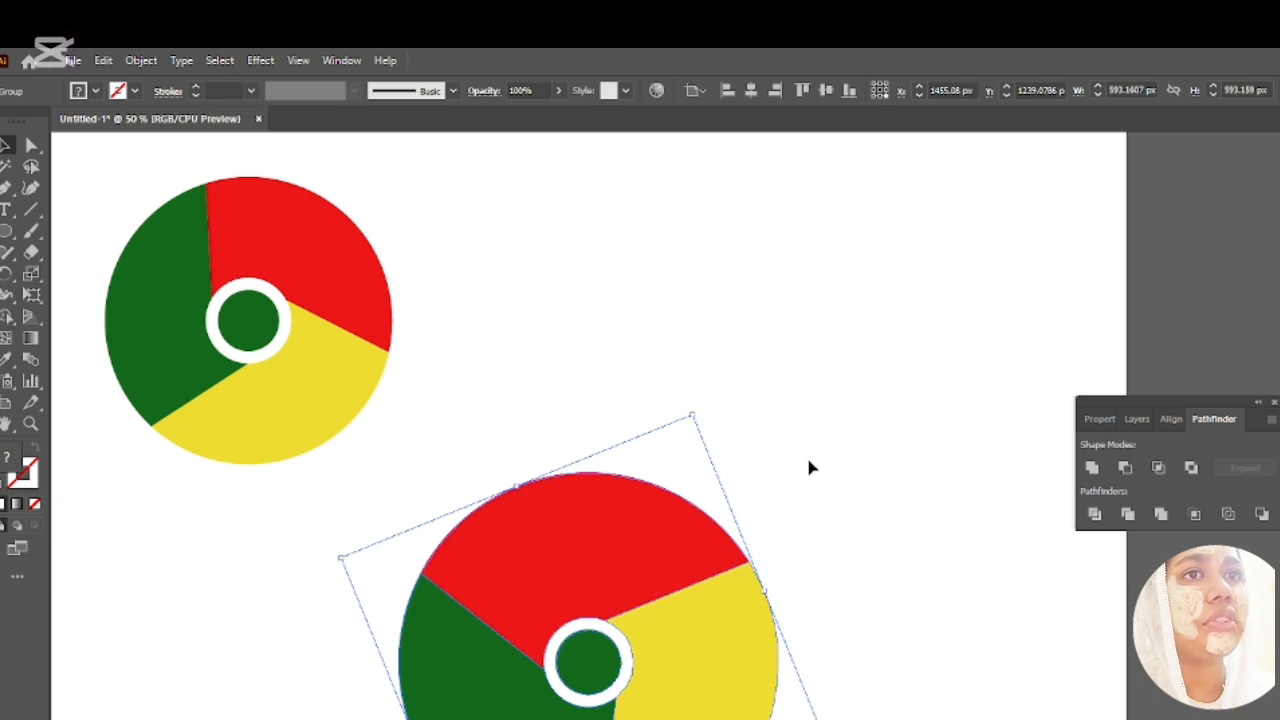
left_click(783, 455)
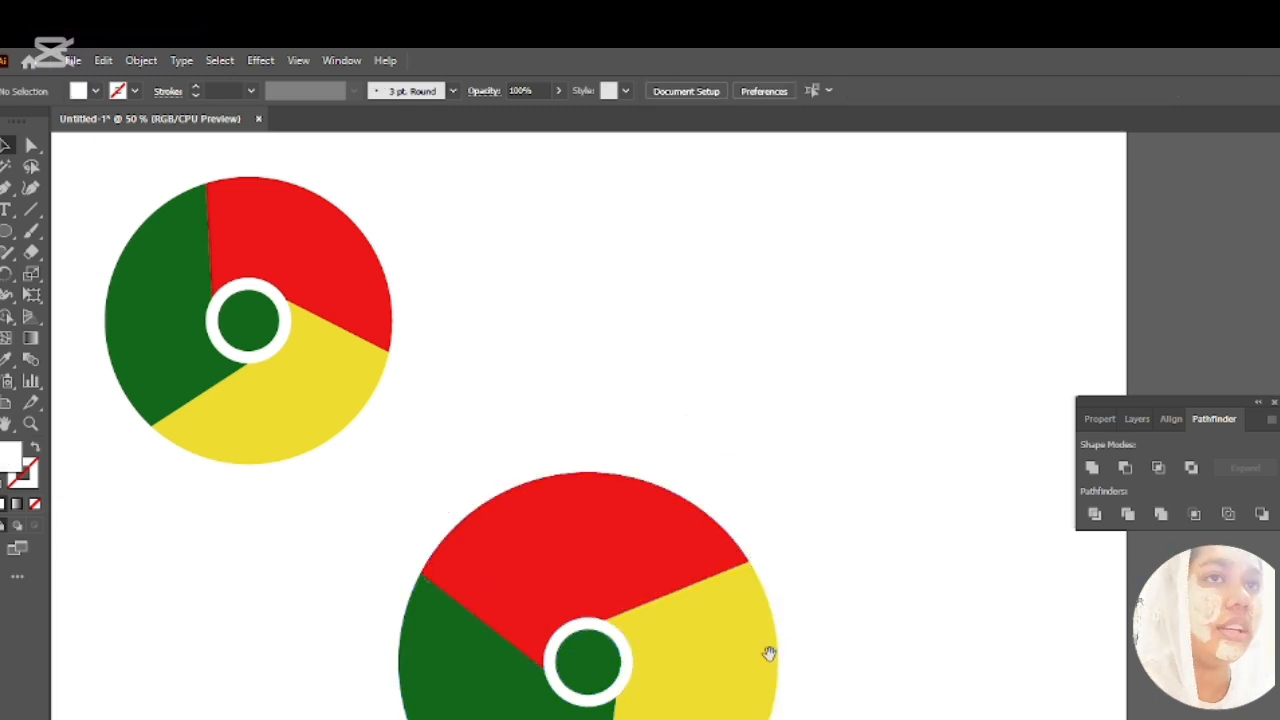
scroll(768, 652, "down", 2)
scroll(660, 497, "up", 3)
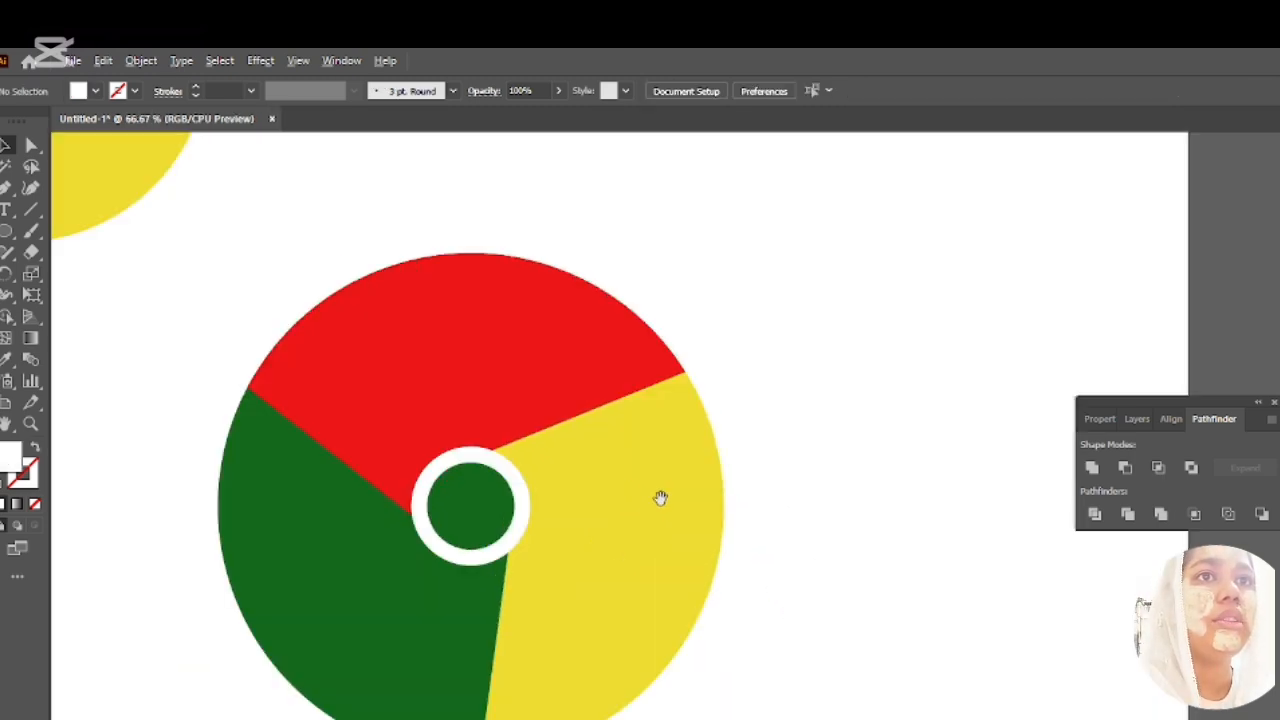
left_click_drag(621, 497, 684, 571)
scroll(685, 570, "down", 1)
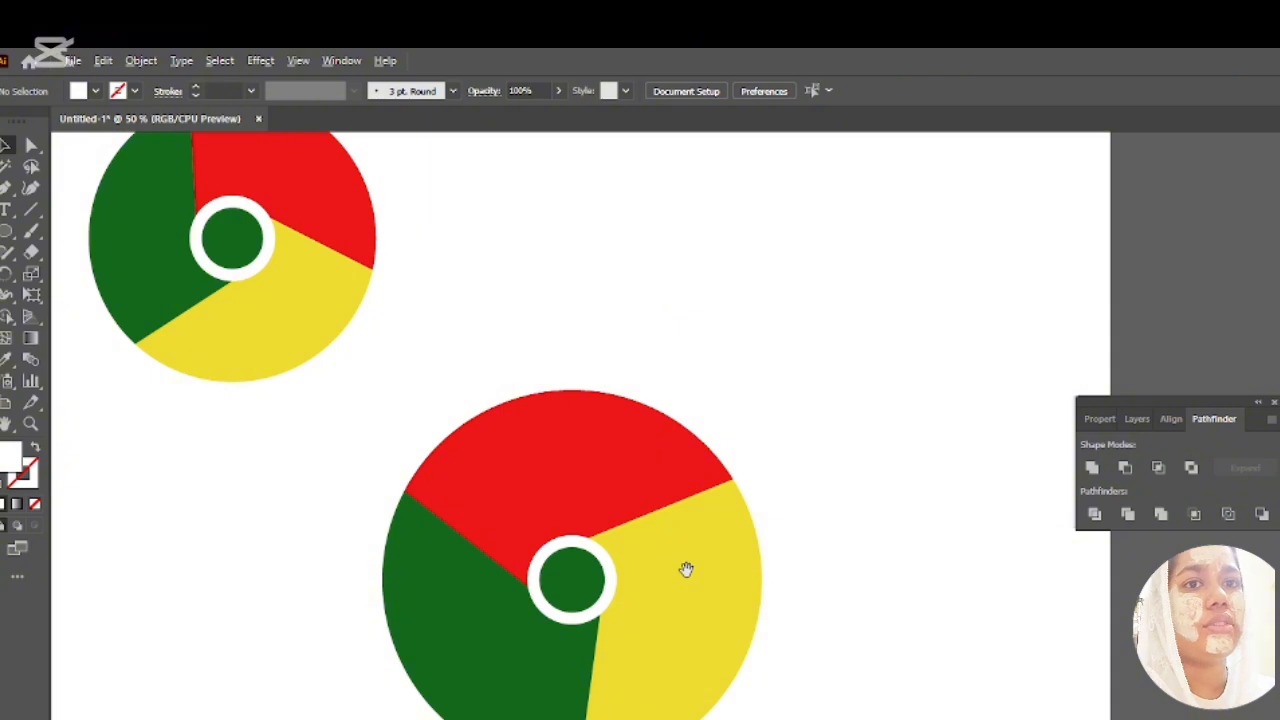
scroll(686, 569, "down", 1)
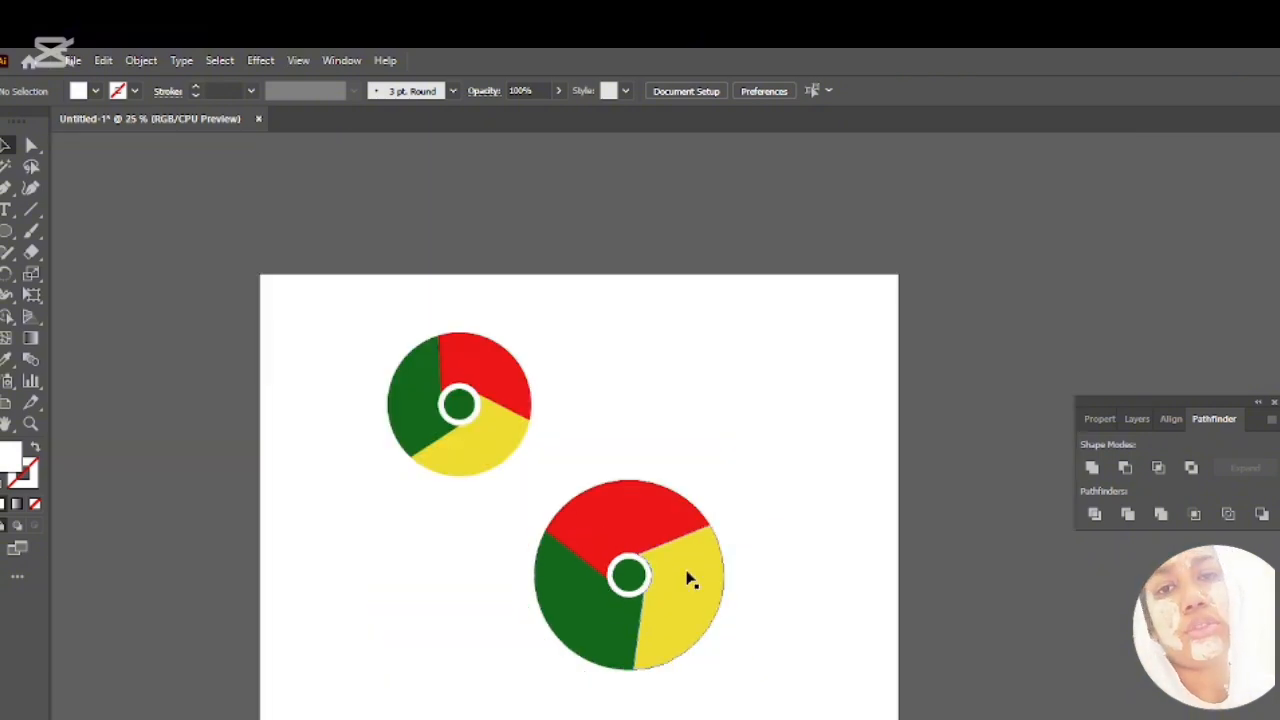